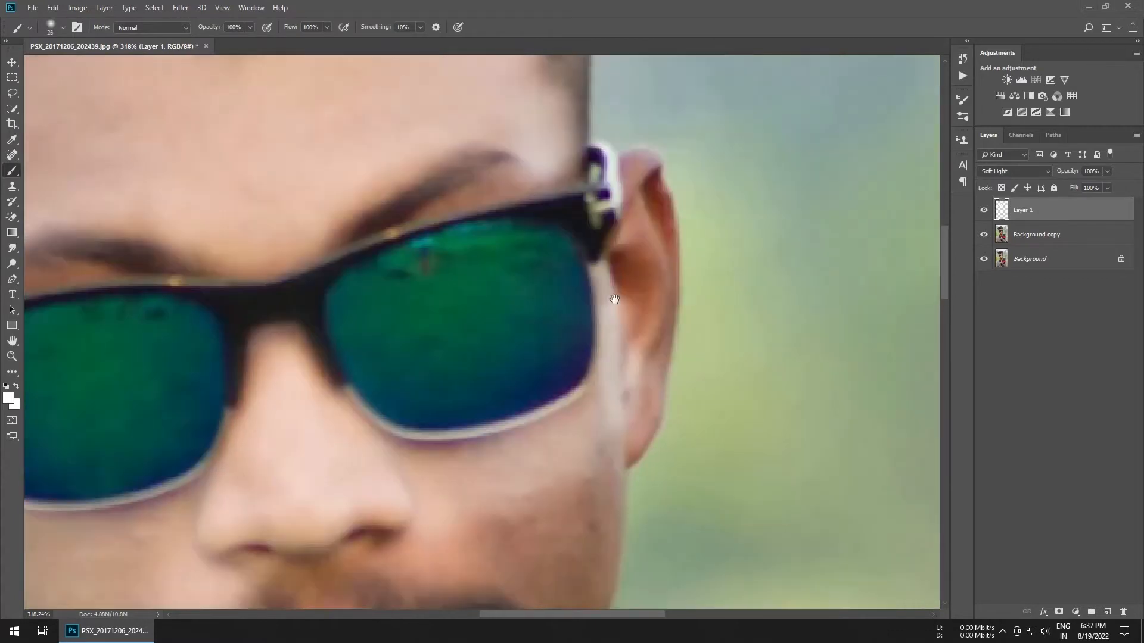
Brighten the skin around the ear and on the cheek beside the sunglasses with white brush strokes on Layer 1
key("bracketleft")
key("bracketleft")
key("bracketleft")
key("bracketleft")
mouse_move(635, 173)
left_mouse_down()
mouse_move(633, 197)
mouse_move(658, 239)
mouse_move(657, 305)
mouse_move(600, 327)
mouse_move(556, 385)
mouse_move(573, 429)
left_mouse_up()
scroll(655, 303, "down", 3)
key("bracketright")
key("bracketright")
key("bracketright")
key("bracketright")
key("bracketright")
scroll(561, 353, "down", 4)
left_click_drag(527, 514, 578, 310)
Brighten the mouth area, chin and jaw on Layer 1 using a larger white brush
key("bracketright")
key("bracketright")
key("bracketright")
key("bracketright")
key("bracketright")
key("bracketright")
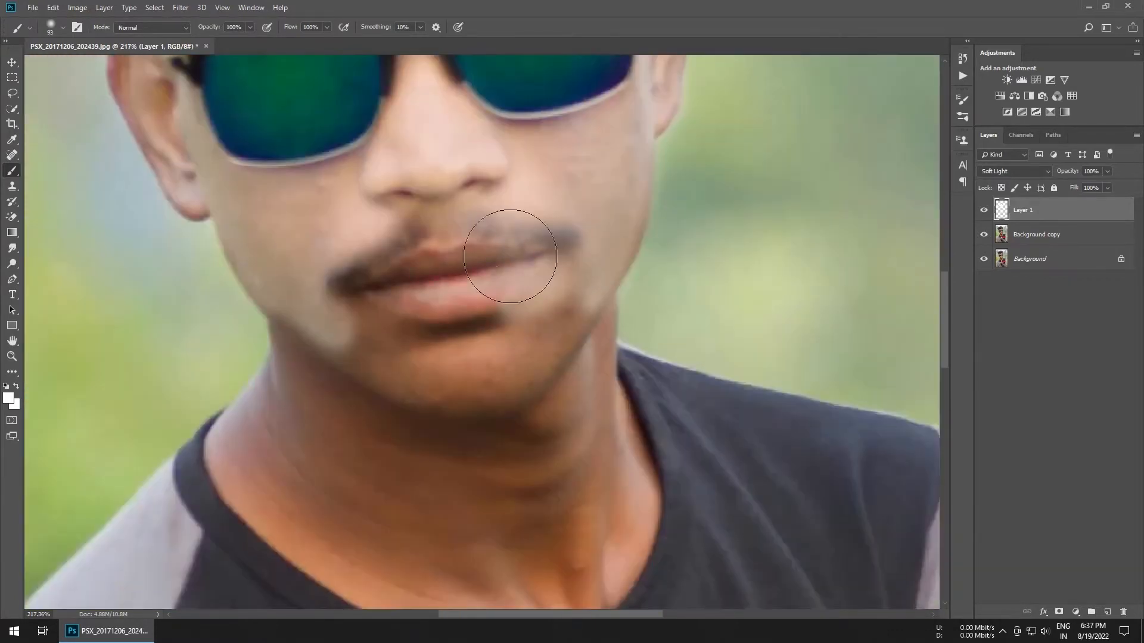
mouse_move(510, 256)
left_mouse_down()
mouse_move(361, 287)
mouse_move(433, 418)
mouse_move(302, 327)
left_mouse_up()
Paint white along the edge of the neck and shirt collar with a smaller brush on Layer 1
scroll(297, 417, "up", 2)
key("bracketleft")
key("bracketleft")
key("bracketleft")
key("bracketleft")
key("bracketleft")
key("bracketleft")
key("bracketleft")
mouse_move(321, 387)
left_mouse_down()
mouse_move(240, 411)
mouse_move(249, 297)
left_mouse_up()
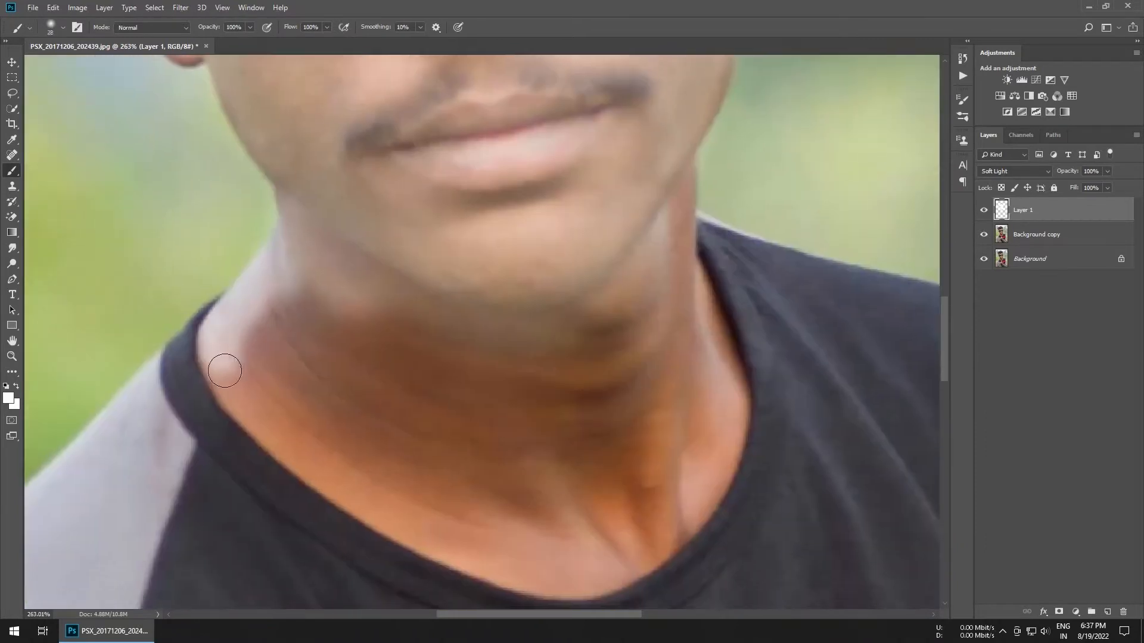
left_click_drag(223, 368, 313, 455)
Brighten the dark middle of the neck below the chin with a larger white brush
key("bracketright")
key("bracketright")
key("bracketright")
key("bracketright")
key("bracketright")
key("bracketright")
mouse_move(271, 313)
left_mouse_down()
mouse_move(320, 392)
mouse_move(420, 385)
mouse_move(364, 442)
mouse_move(316, 453)
mouse_move(442, 533)
left_mouse_up()
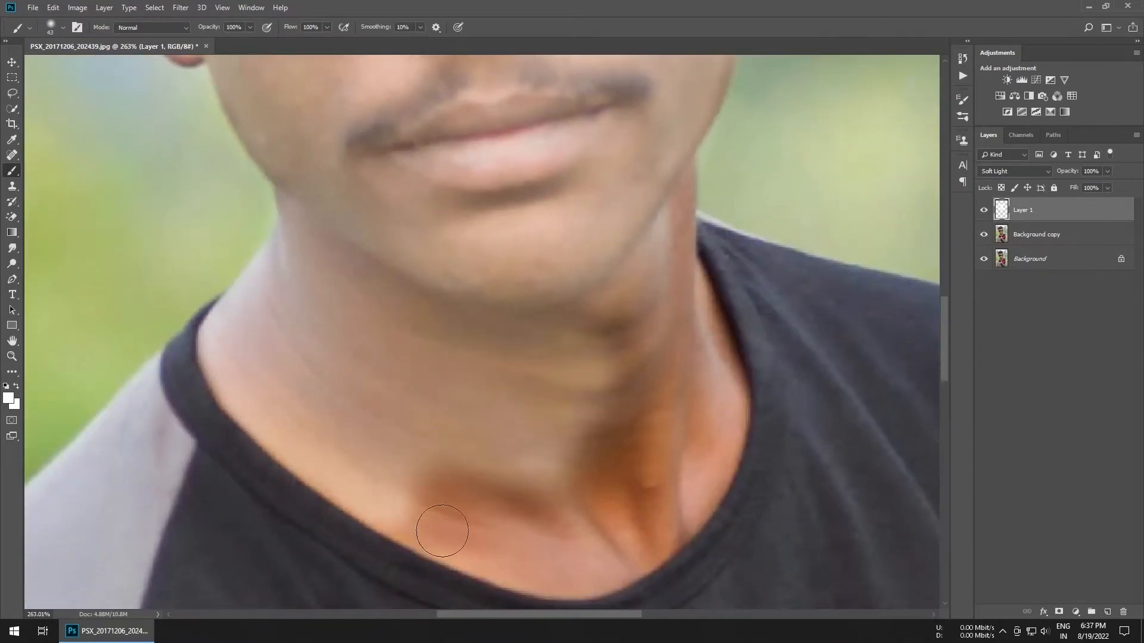
Brighten the remaining shaded skin on the side of the neck and along the collarbone with the white brush
scroll(530, 423, "down", 4)
right_click(530, 422)
left_click(599, 485)
mouse_move(477, 467)
left_mouse_down()
mouse_move(562, 488)
mouse_move(599, 298)
mouse_move(621, 389)
mouse_move(560, 173)
left_mouse_up()
scroll(608, 280, "up", 3)
right_click(629, 244, "alt")
left_click_drag(565, 185, 601, 297)
key("ctrl+z")
mouse_move(587, 245)
left_mouse_down()
mouse_move(595, 286)
mouse_move(568, 356)
mouse_move(508, 405)
mouse_move(401, 409)
left_mouse_up()
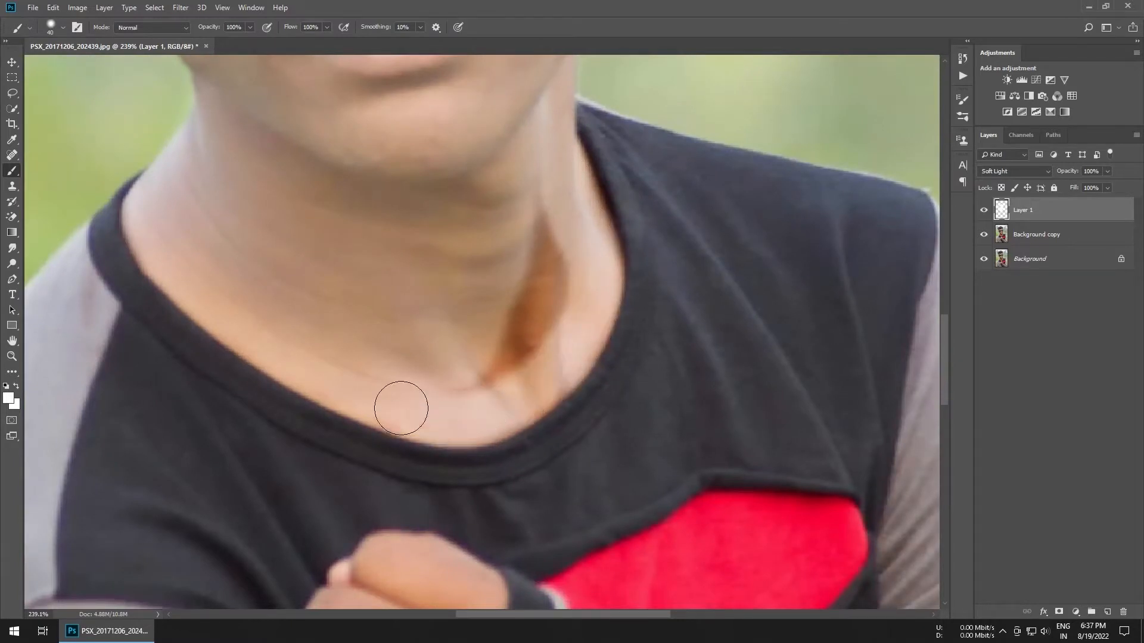
left_click_drag(491, 364, 539, 222)
Brighten the skin of the raised fist and its fingers with white brush strokes on Layer 1
scroll(475, 289, "down", 3)
left_click_drag(454, 530, 474, 273)
scroll(470, 277, "up", 4)
left_click_drag(393, 323, 441, 347)
mouse_move(474, 278)
left_mouse_down()
mouse_move(414, 257)
mouse_move(516, 186)
mouse_move(511, 316)
mouse_move(365, 332)
mouse_move(412, 451)
mouse_move(440, 437)
left_mouse_up()
scroll(501, 345, "down", 8)
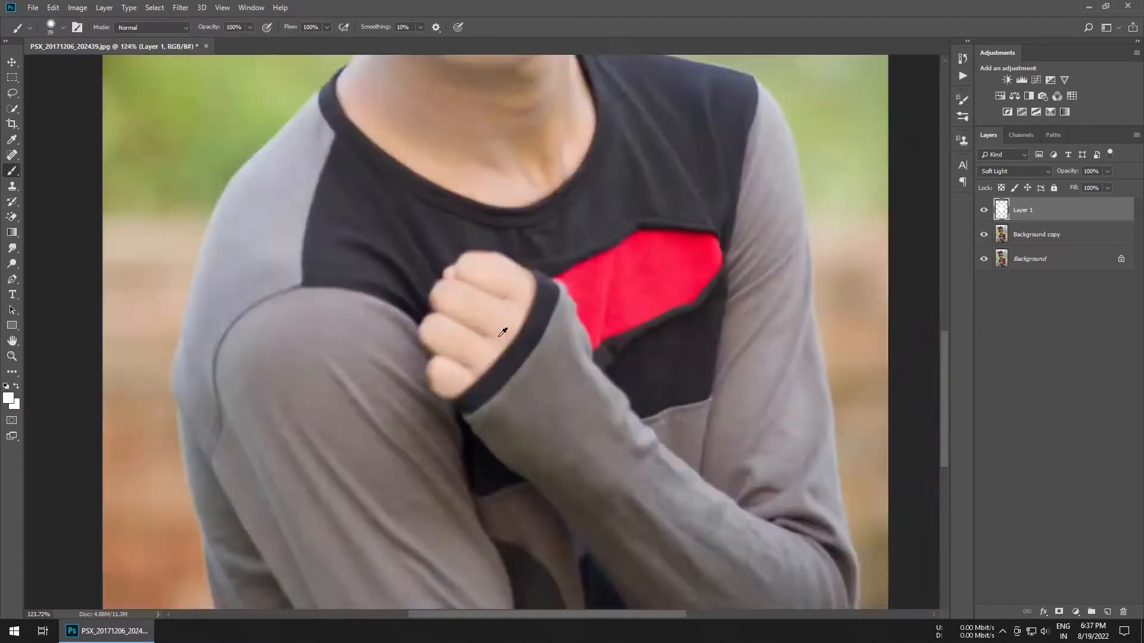
scroll(498, 339, "up", 3)
scroll(498, 339, "down", 1)
scroll(639, 247, "down", 2)
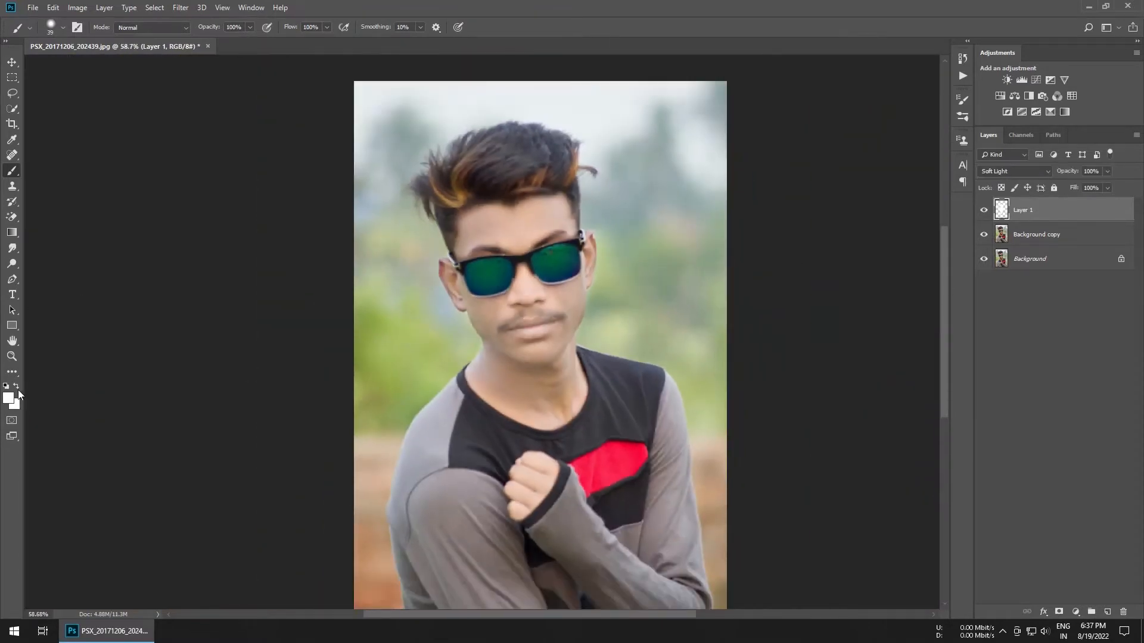
Erase some of the white paint over the mustache on Layer 1 with the Eraser tool at 31% opacity
right_click(12, 217)
left_click(40, 216)
scroll(556, 293, "up", 13)
left_click_drag(477, 397, 491, 398)
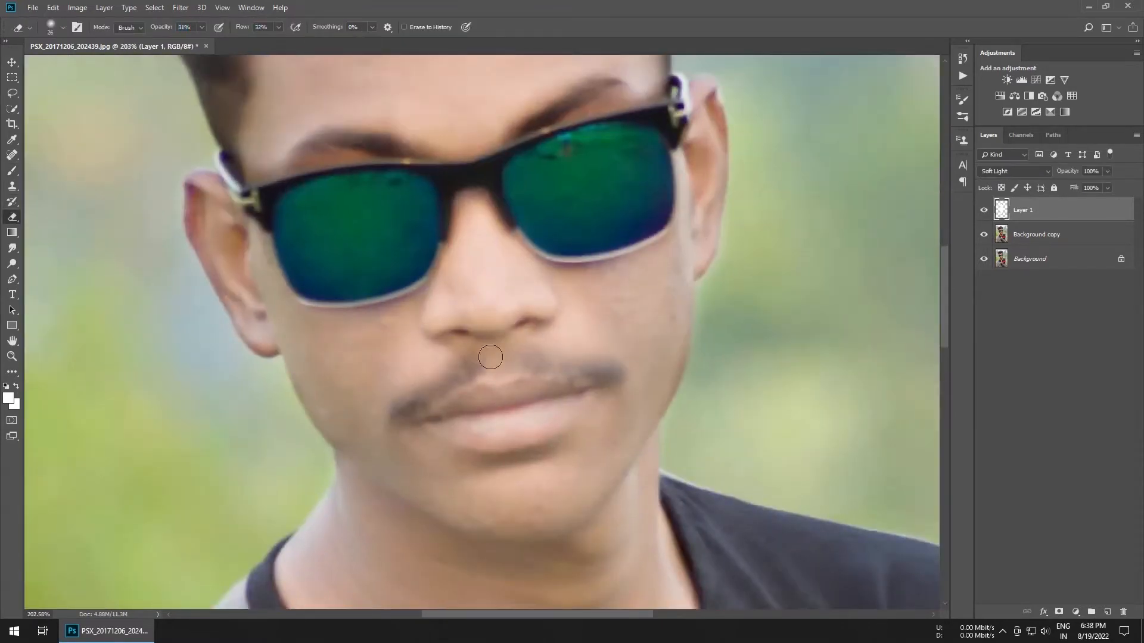
scroll(896, 301, "down", 1)
Reduce Layer 1's opacity to 64% and compare the photo with and without it
left_click_drag(1076, 171, 1054, 173)
scroll(581, 248, "down", 10)
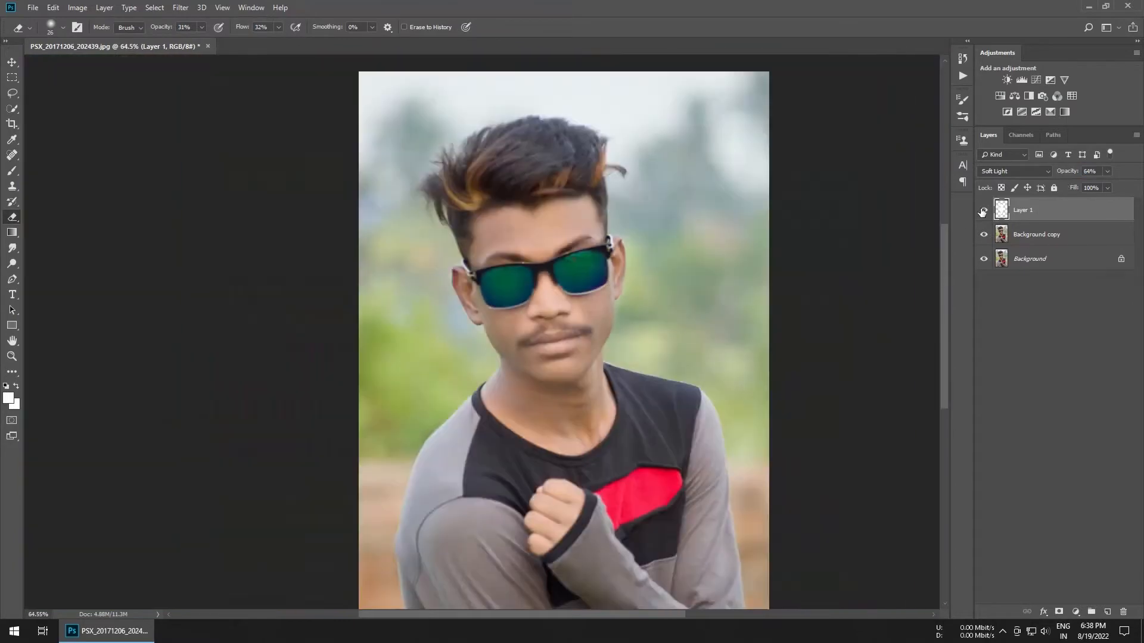
left_click(984, 210)
left_click(984, 210)
Set the brush to 64% opacity and 44% flow and lightly brighten the skin around the eyebrows
key("b")
scroll(566, 179, "up", 7)
left_click_drag(291, 30, 257, 30)
scroll(477, 274, "up", 8)
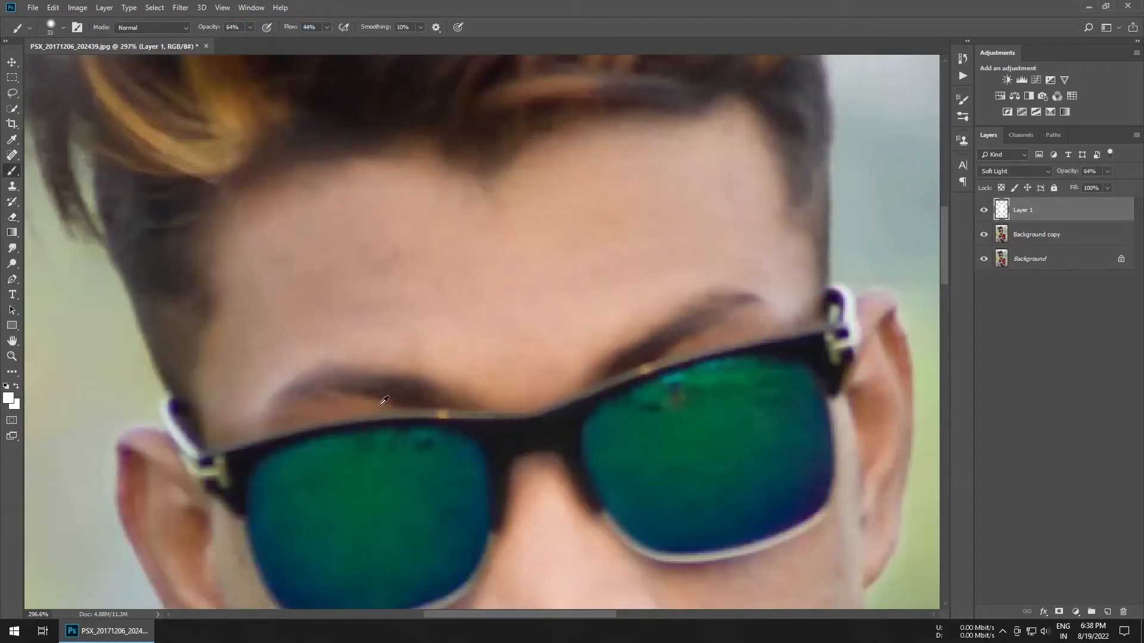
left_click_drag(381, 401, 367, 401)
left_click_drag(275, 413, 382, 417)
key("ctrl+z")
left_click_drag(689, 315, 349, 309)
Compare the whole portrait with Layer 1 hidden and shown
scroll(374, 324, "down", 12)
scroll(342, 439, "down", 5)
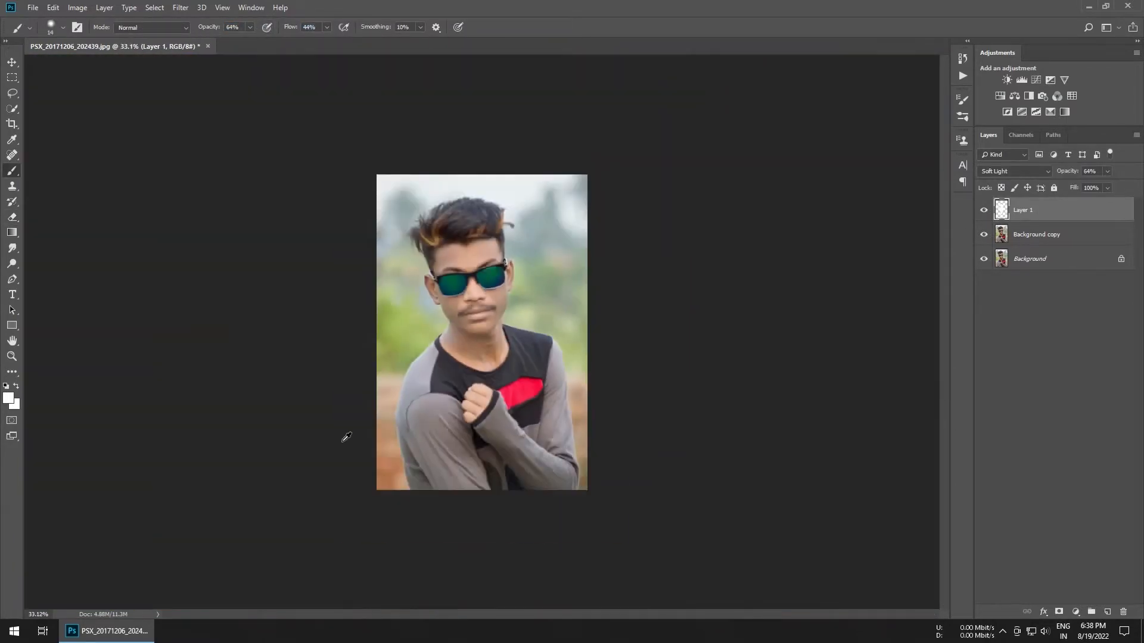
scroll(342, 439, "up", 2)
left_click(984, 210)
left_click(983, 210)
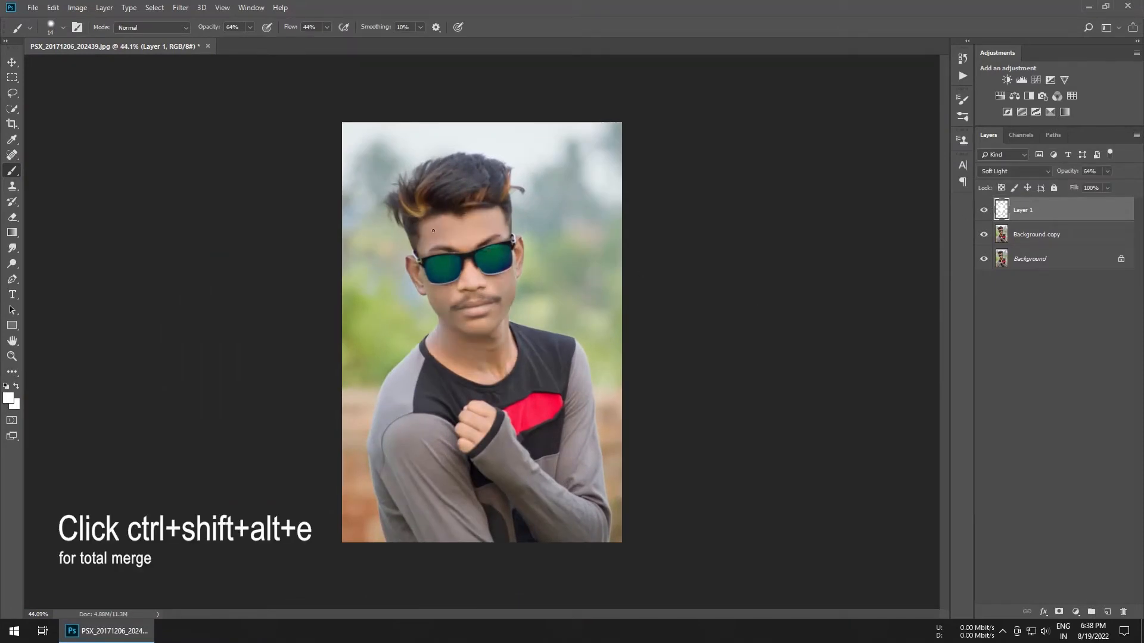
scroll(426, 256, "up", 4)
scroll(426, 256, "down", 3)
Stamp all visible layers into a new merged layer on top of the stack
key("ctrl+shift+alt+e")
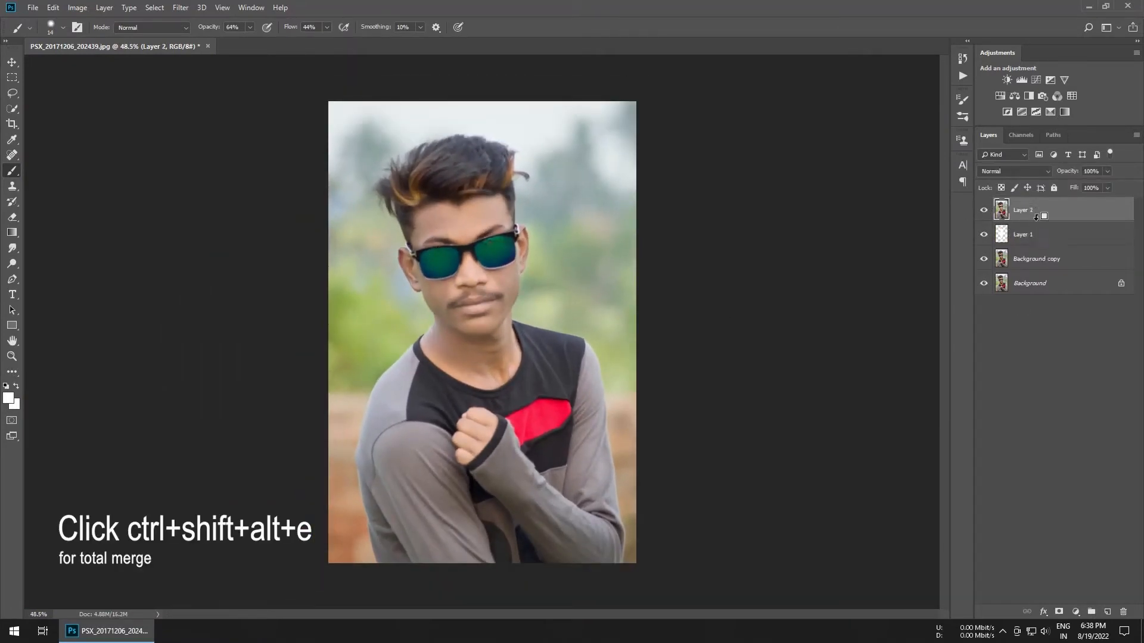
scroll(538, 258, "up", 2)
scroll(538, 258, "down", 2)
Open the Camera Raw Filter on the merged layer and set Clarity to +32 and Contrast to +24
left_click(180, 7)
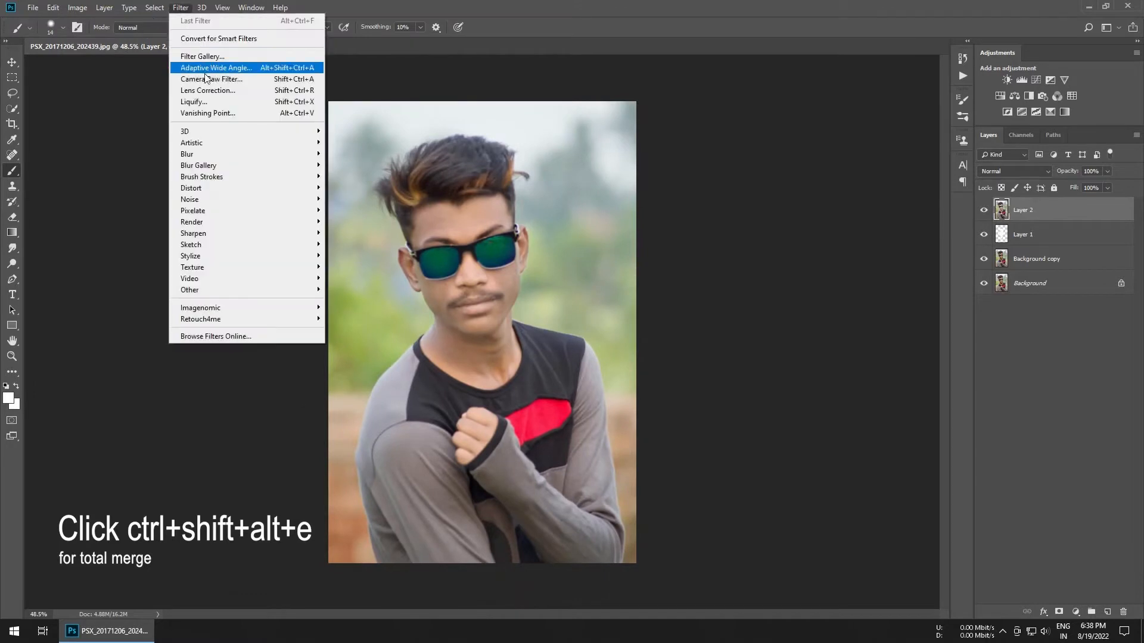
left_click(215, 80)
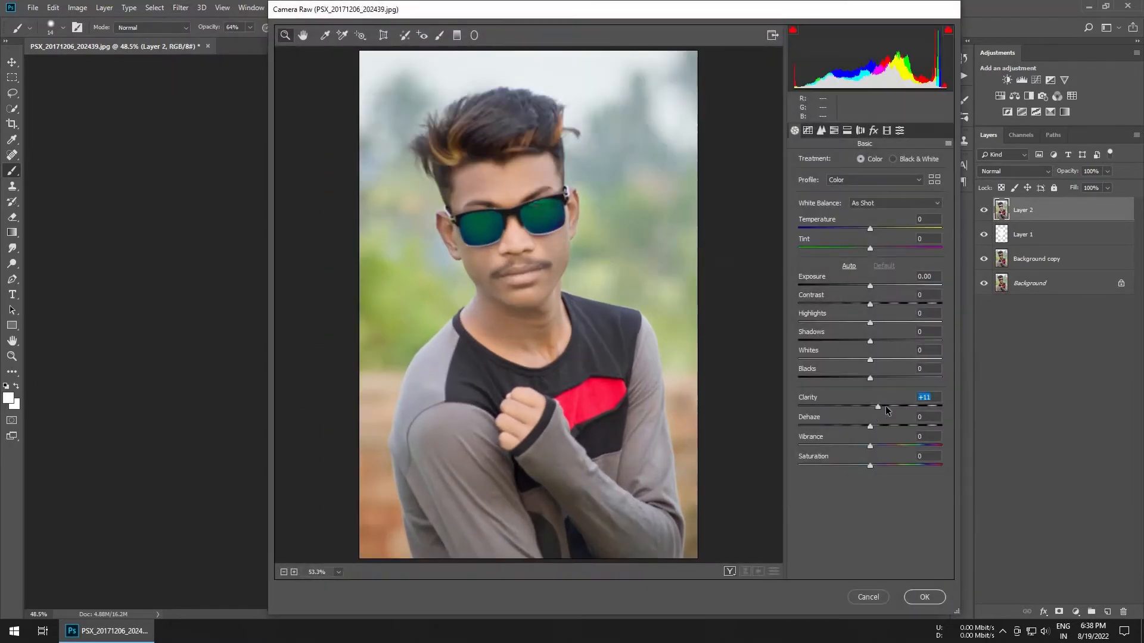
left_click_drag(885, 405, 895, 413)
mouse_move(870, 304)
left_mouse_down()
mouse_move(916, 303)
mouse_move(890, 309)
left_mouse_up()
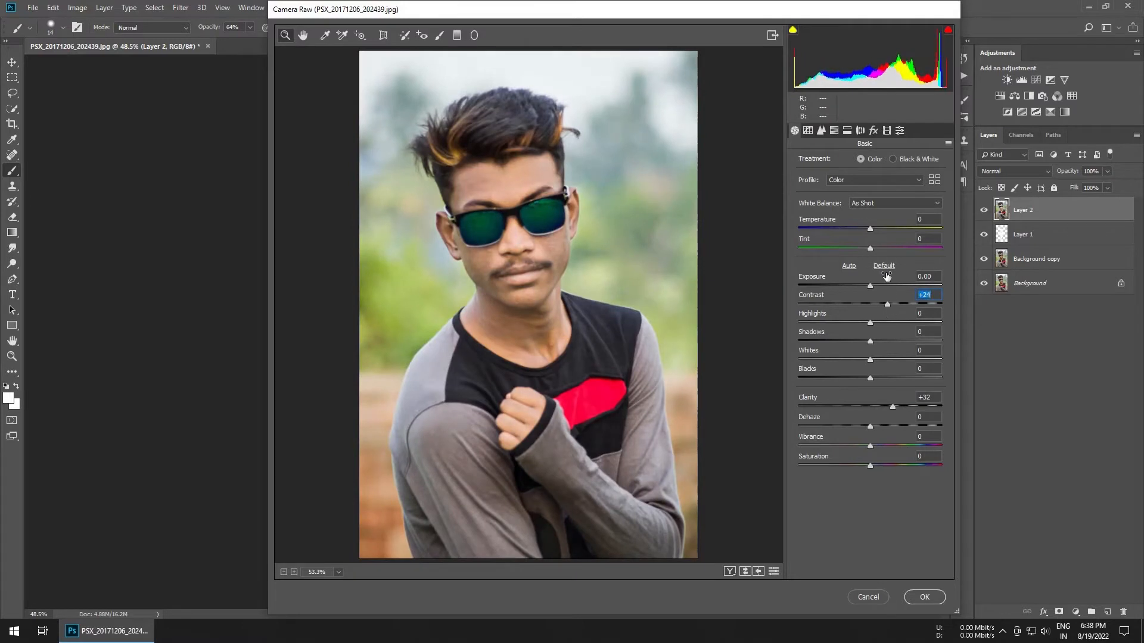
Raise the luminance noise reduction in the Camera Raw detail settings to about 47
left_click(808, 131)
left_click(821, 130)
left_click_drag(799, 278, 876, 280)
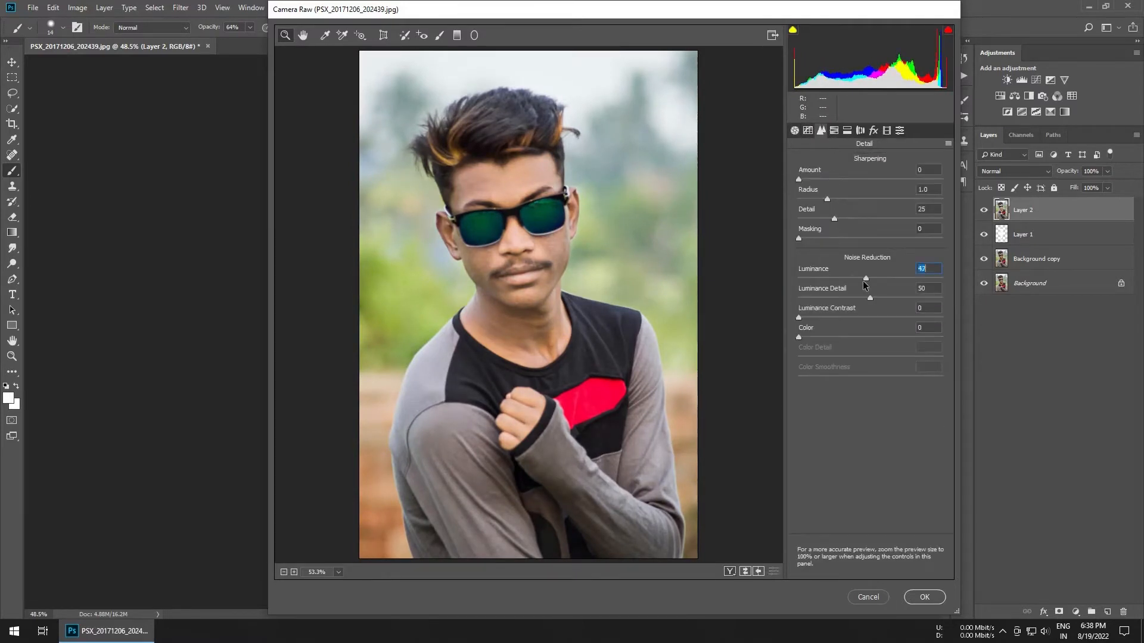
Set the HSL hues to Reds -12, Oranges -13, Yellows -18, Greens -8, Aquas -34 and Blues -98
left_click(834, 130)
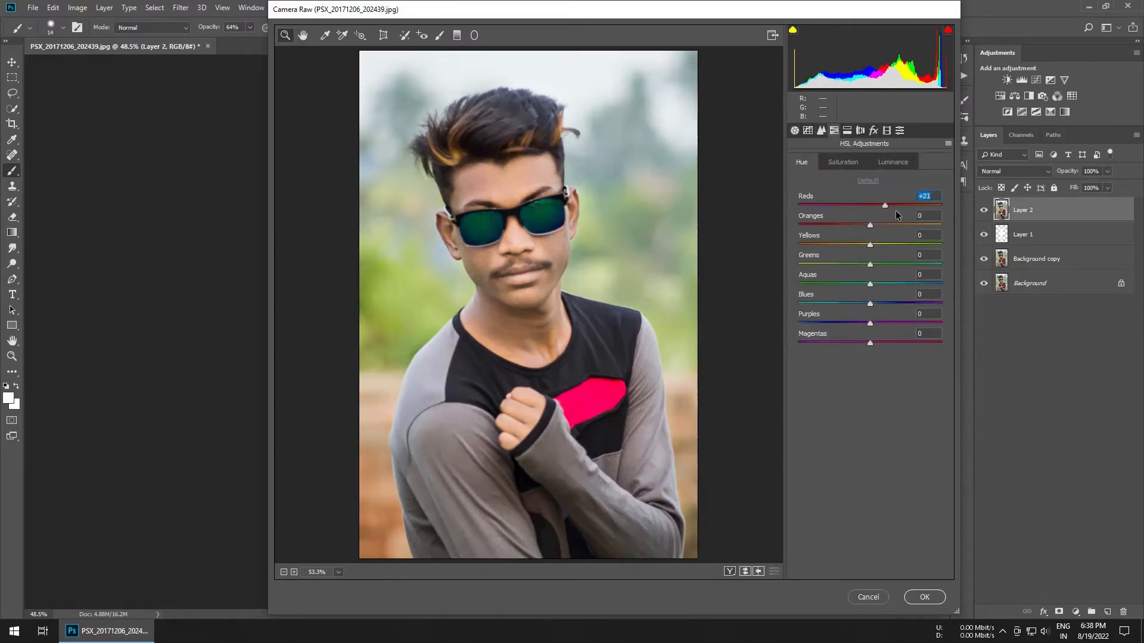
mouse_move(896, 211)
left_mouse_down()
mouse_move(868, 213)
mouse_move(905, 224)
mouse_move(852, 225)
mouse_move(854, 245)
mouse_move(906, 226)
mouse_move(894, 234)
left_mouse_up()
left_click(893, 162)
left_click(843, 162)
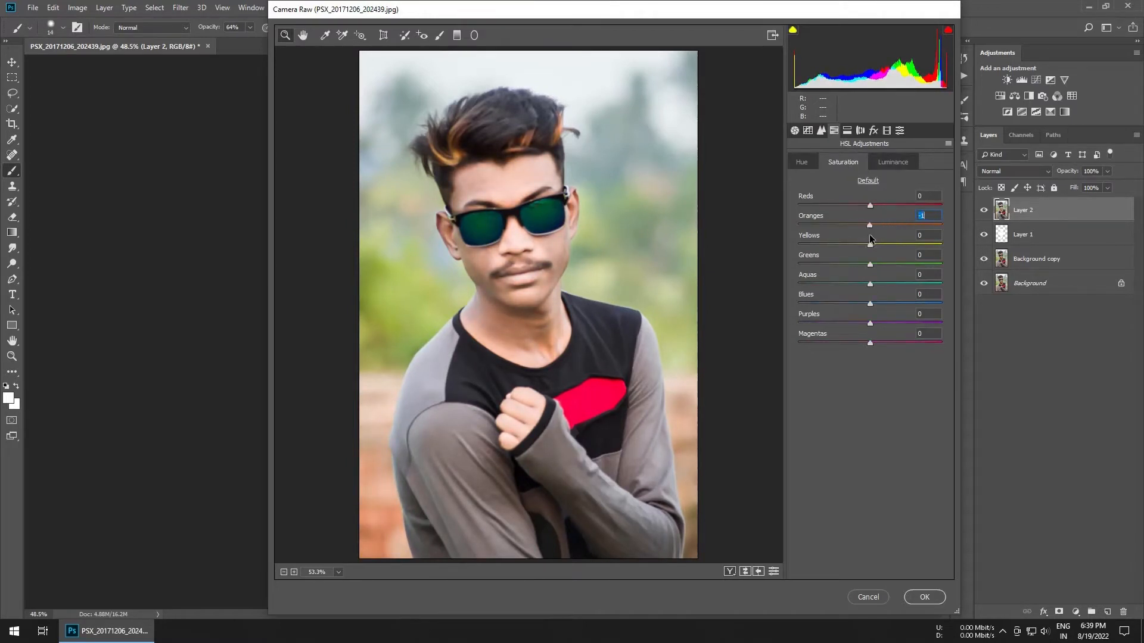
left_click(801, 162)
left_click_drag(870, 264, 952, 288)
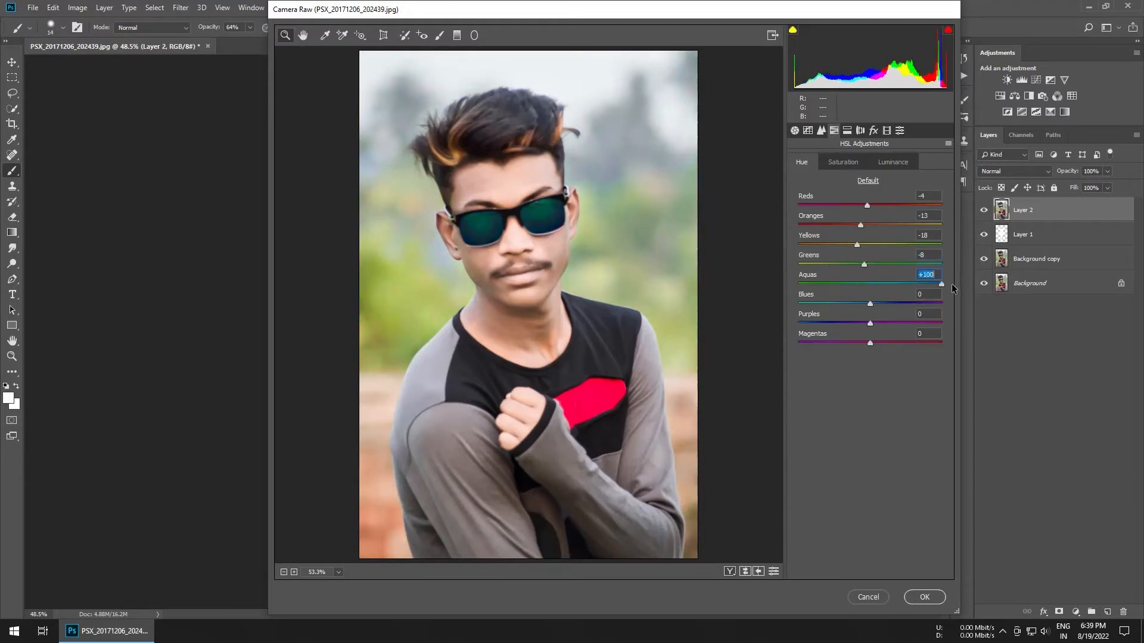
left_click_drag(870, 304, 801, 302)
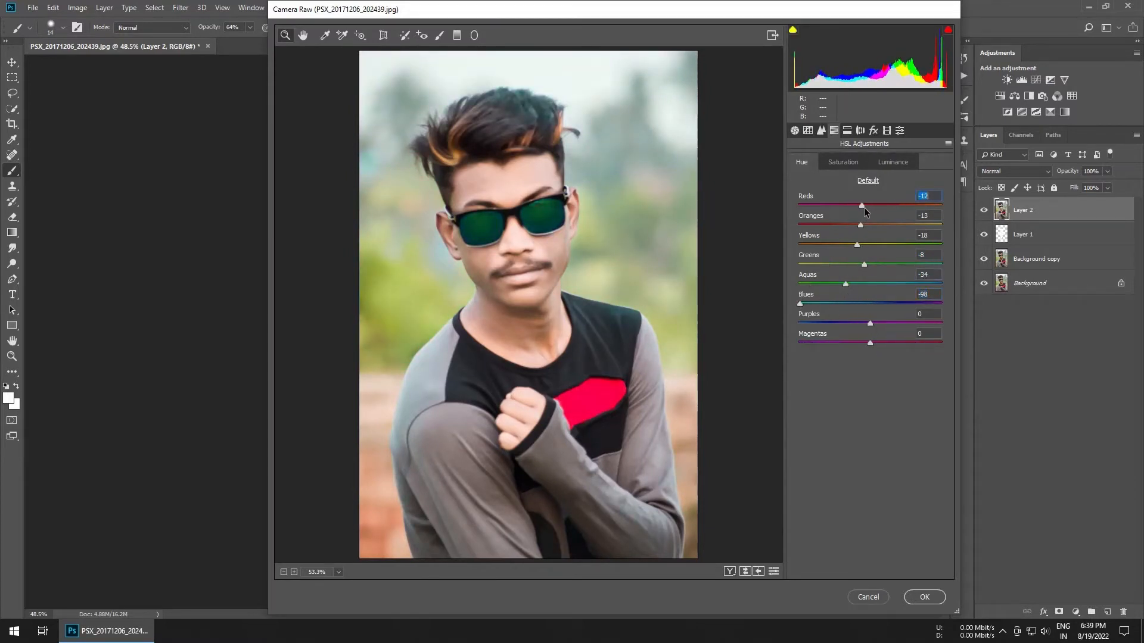
Raise the HSL luminance of the Oranges to +56 to lighten the skin
left_click(842, 162)
left_click_drag(870, 225, 907, 228)
left_click(891, 162)
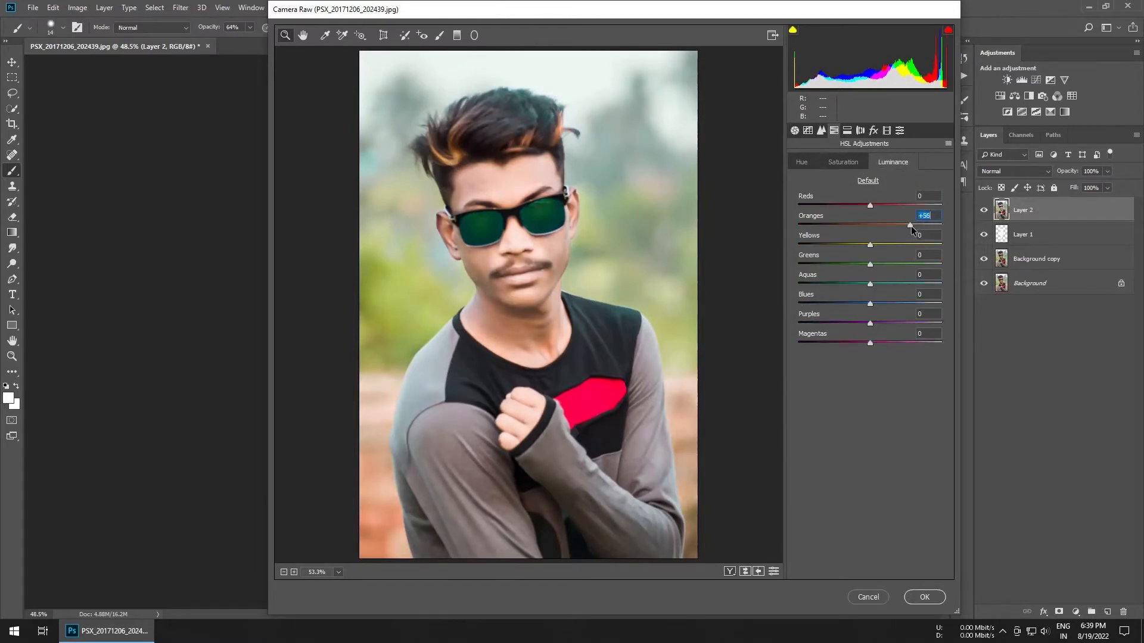
Lower the Highlights and Whites in the basic Camera Raw adjustments
left_click(795, 130)
left_click_drag(869, 322, 829, 325)
left_click_drag(869, 359, 856, 355)
Set the HSL luminance of the Oranges to +63
left_click(834, 130)
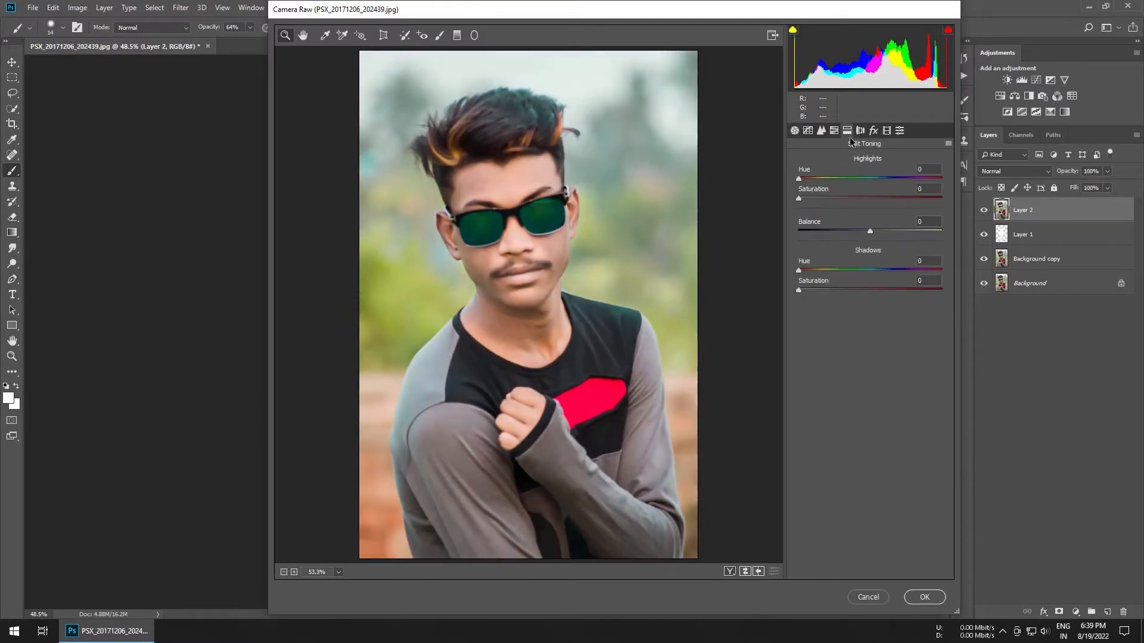
left_click_drag(870, 225, 912, 227)
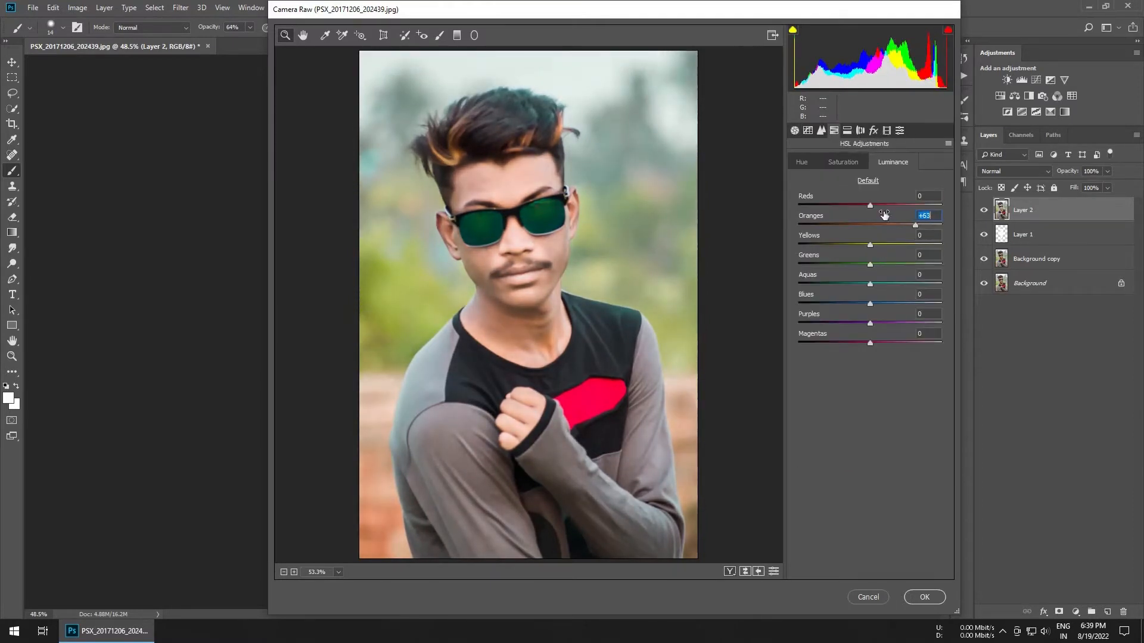
Set the Blue Primary calibration to hue -10 and saturation +8, and apply the Camera Raw filter
left_click(874, 130)
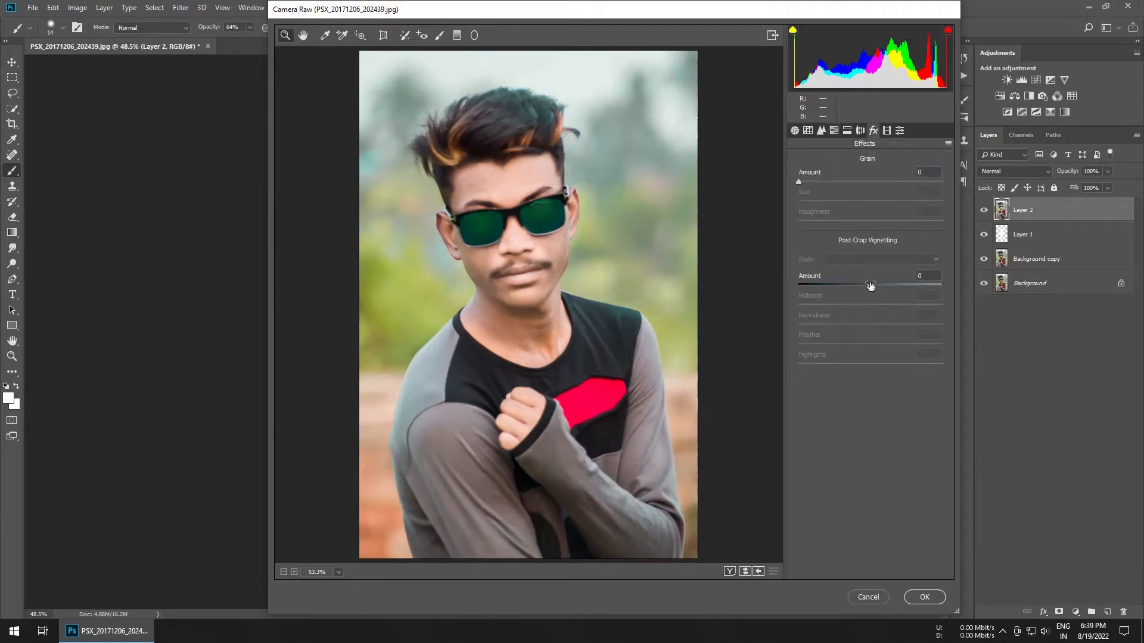
left_click(886, 131)
left_click_drag(870, 356, 876, 374)
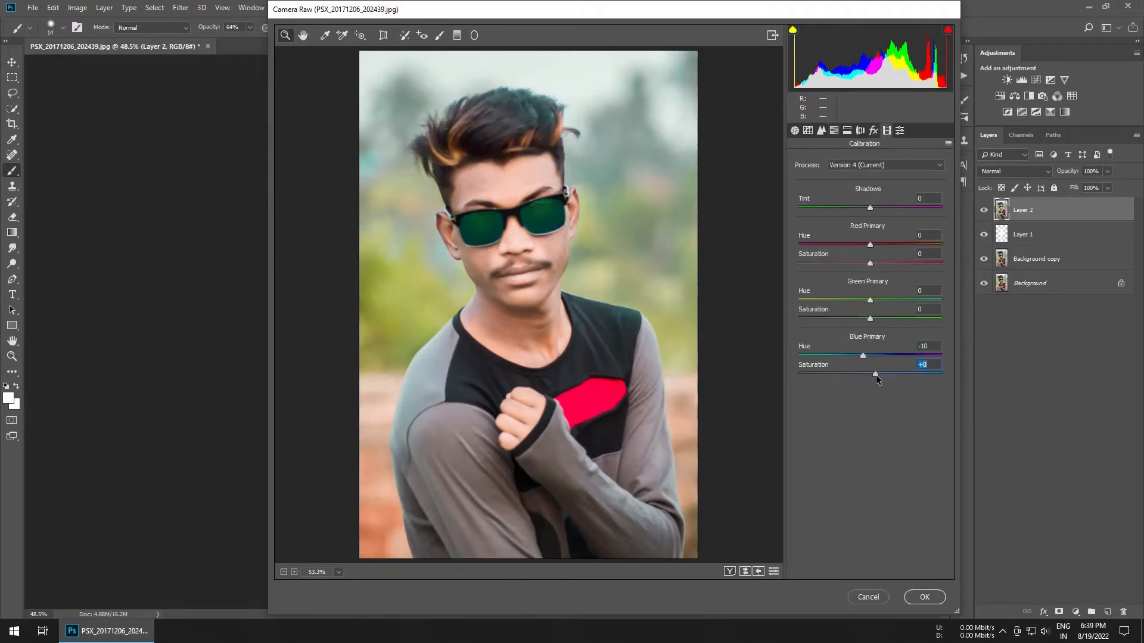
left_click(924, 597)
Compare the portrait with the color-graded Layer 2 hidden and shown
left_click(982, 213)
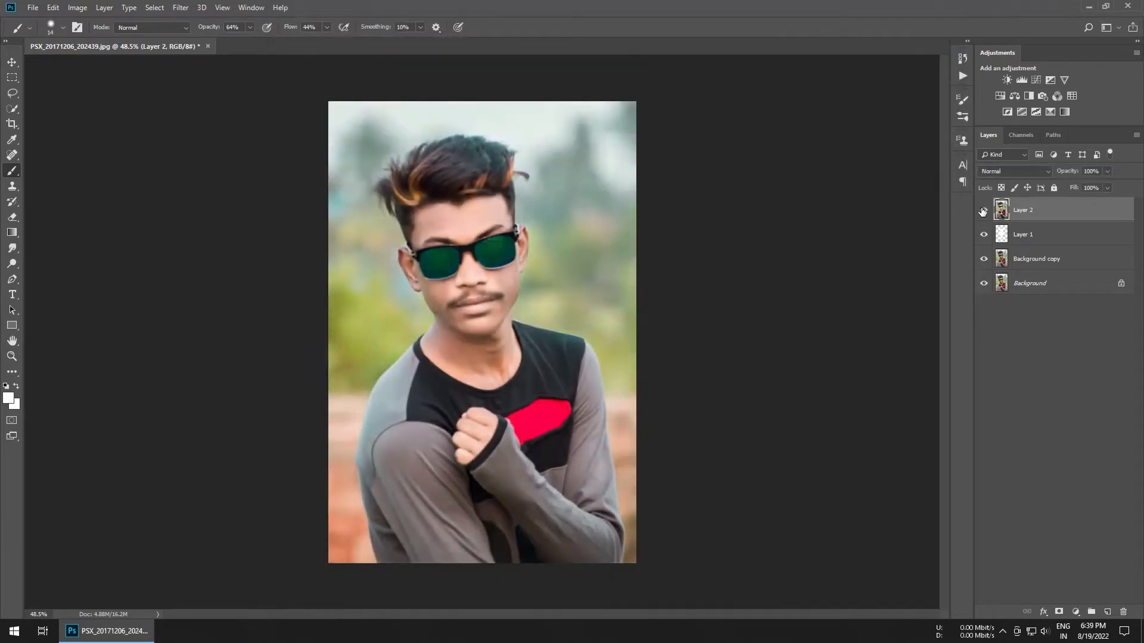
left_click(982, 212)
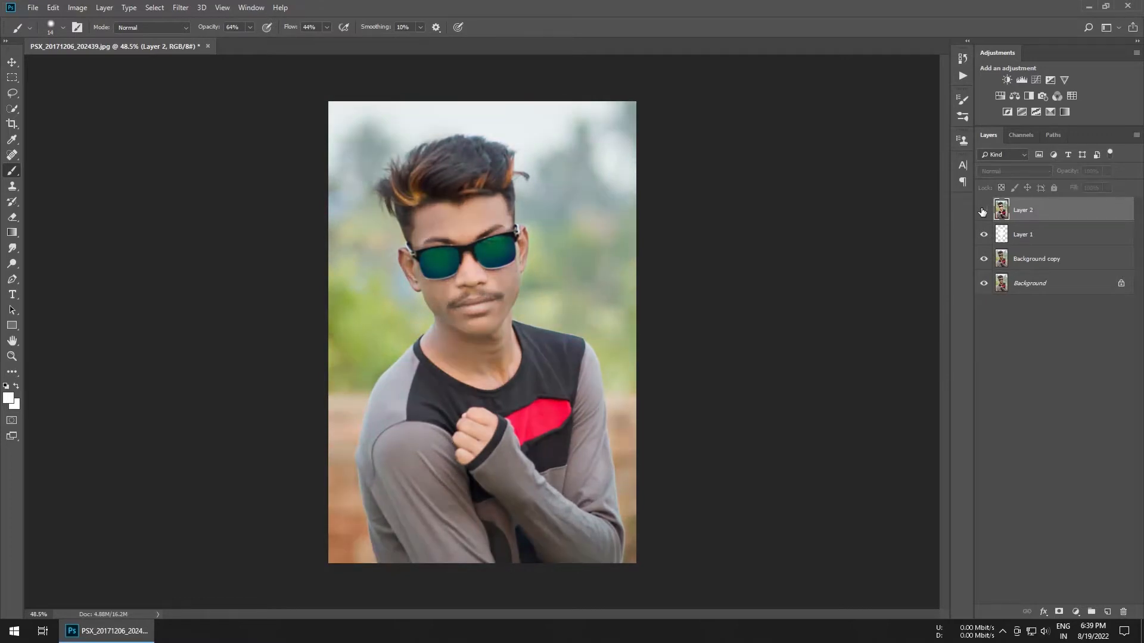
left_click(983, 212)
scroll(450, 292, "up", 4)
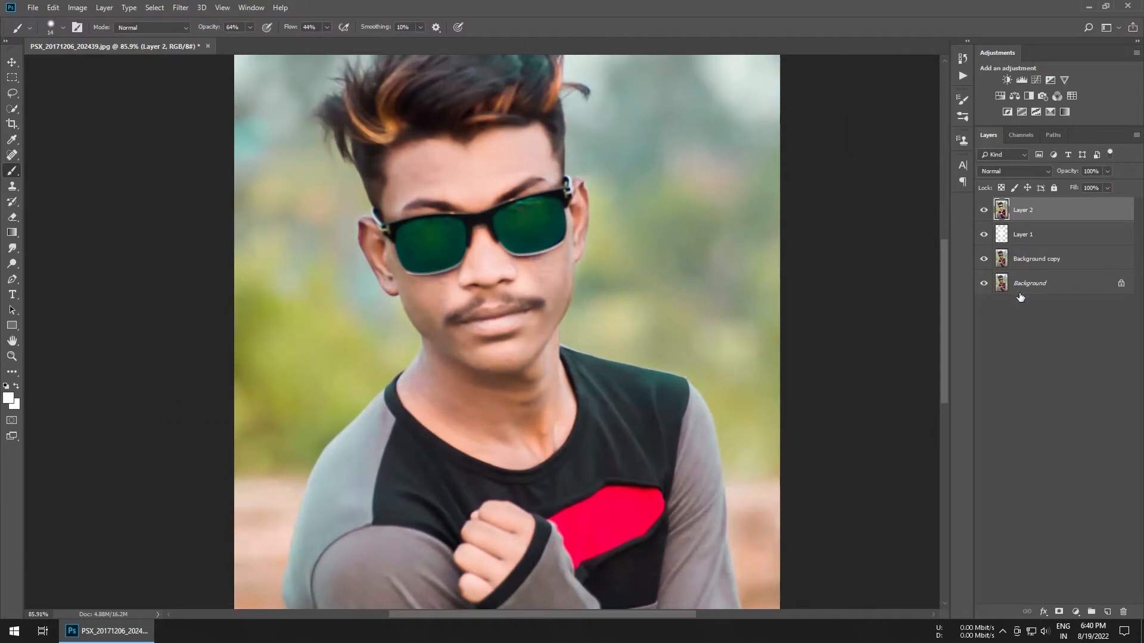
Stamp the visible layers into a new layer and apply the Imagenomic Noiseware filter with the Default preset
key("ctrl+shift+alt+e")
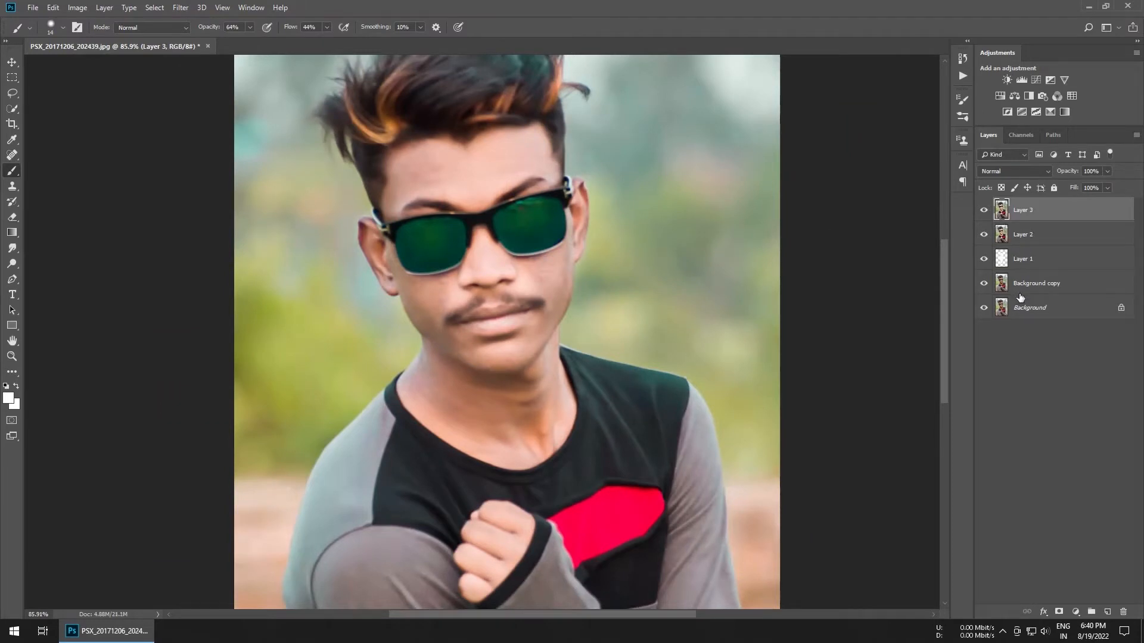
left_click(182, 8)
mouse_move(286, 308)
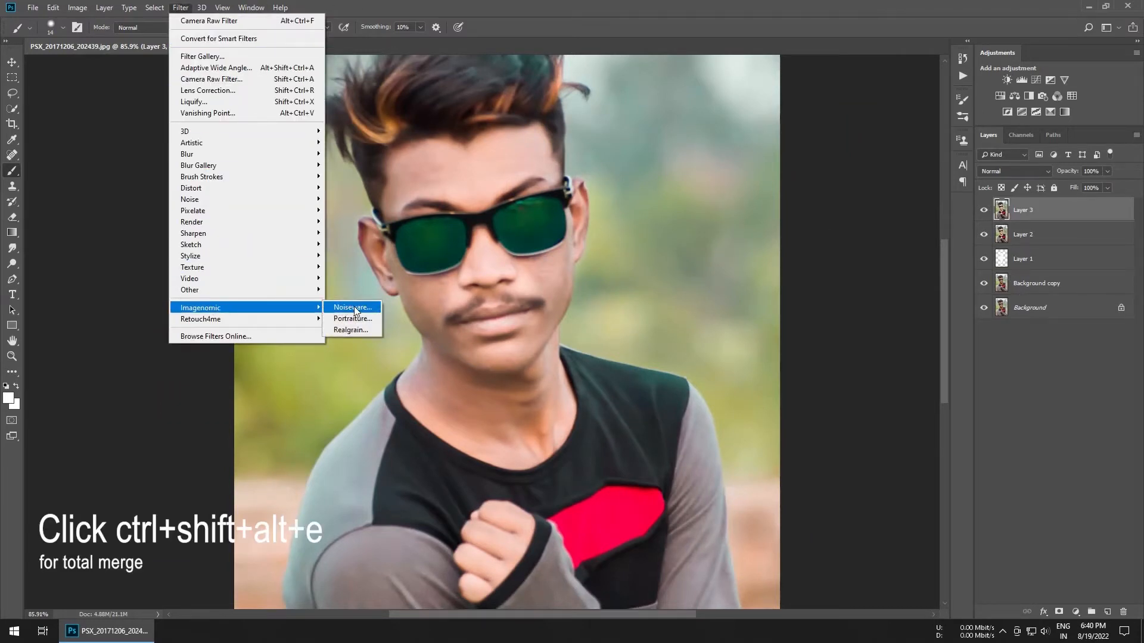
left_click(355, 307)
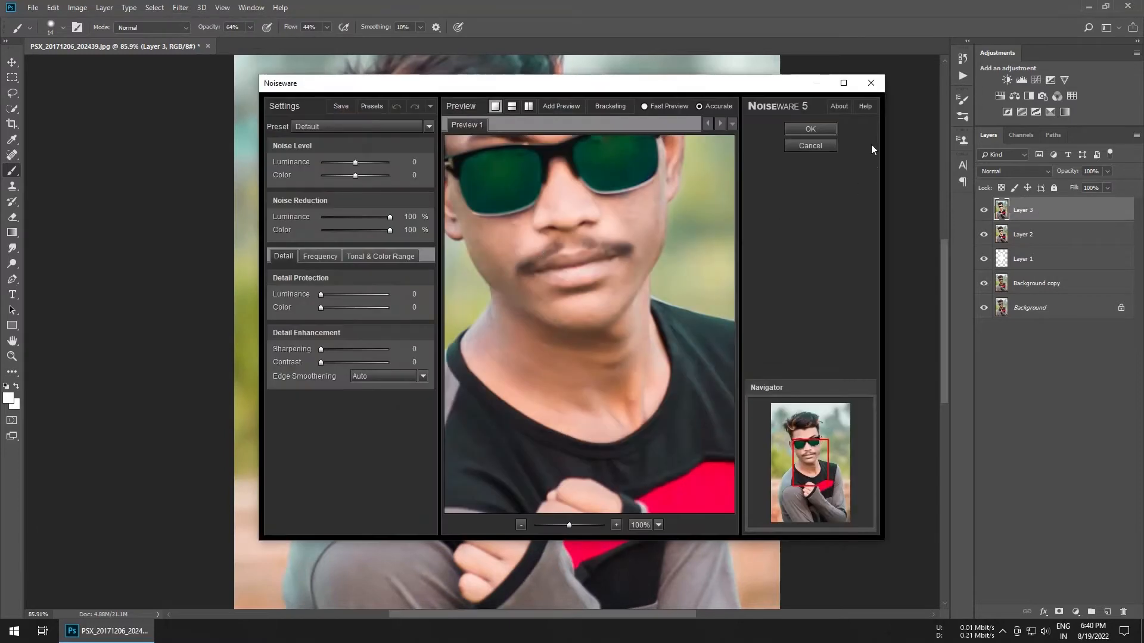
left_click(811, 129)
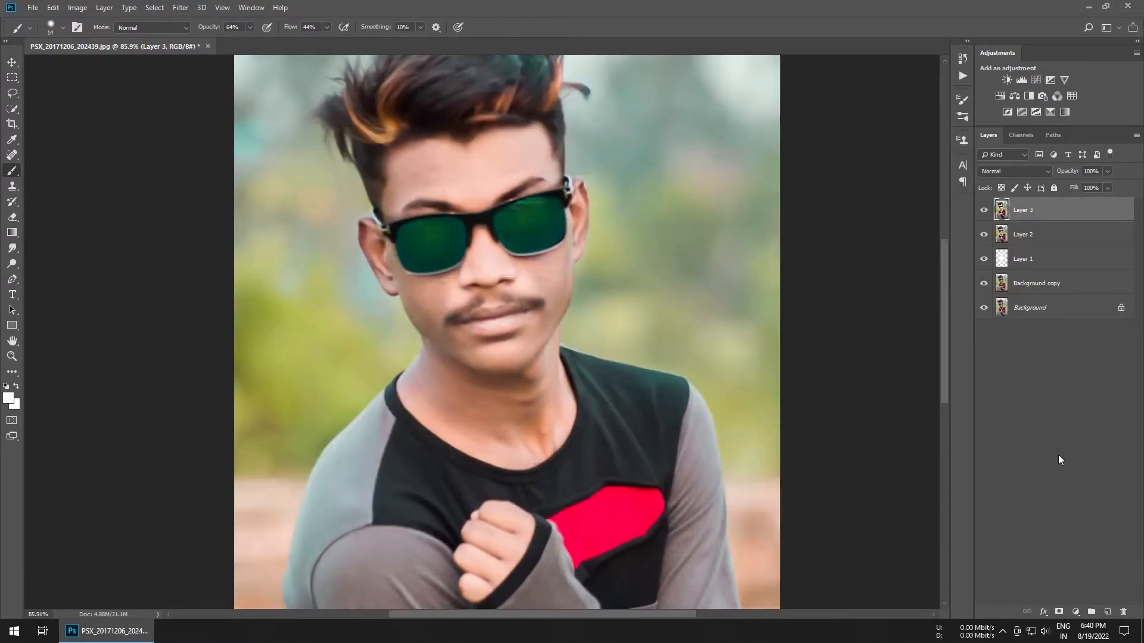
Compare the photo with and without Layer 3 and examine the smoothed face up close
scroll(614, 316, "down", 2)
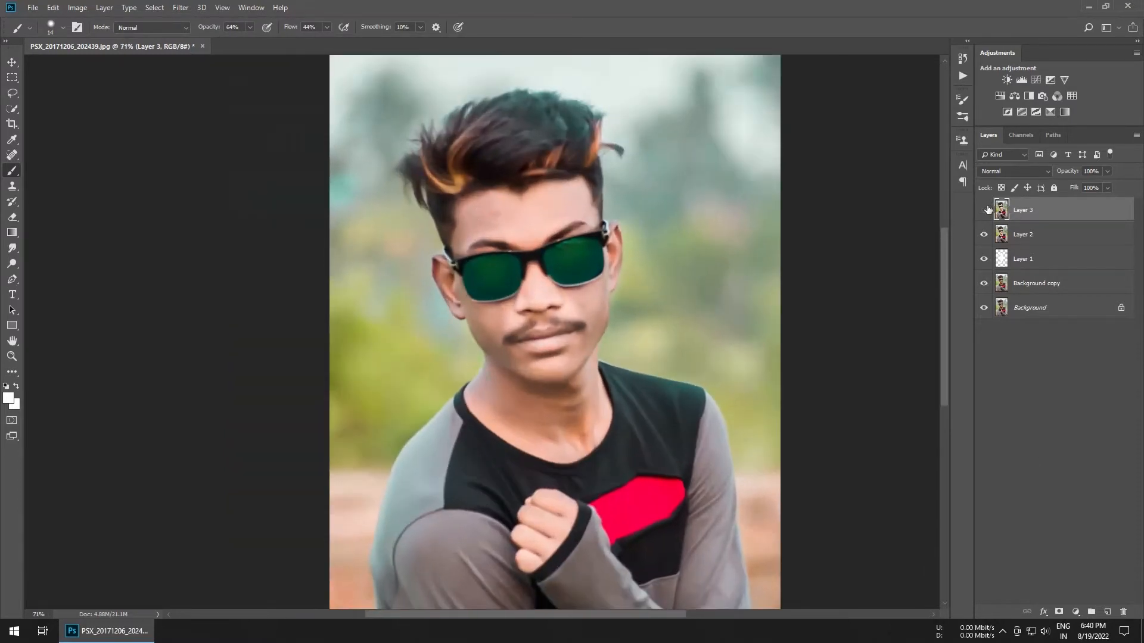
scroll(506, 231, "up", 5)
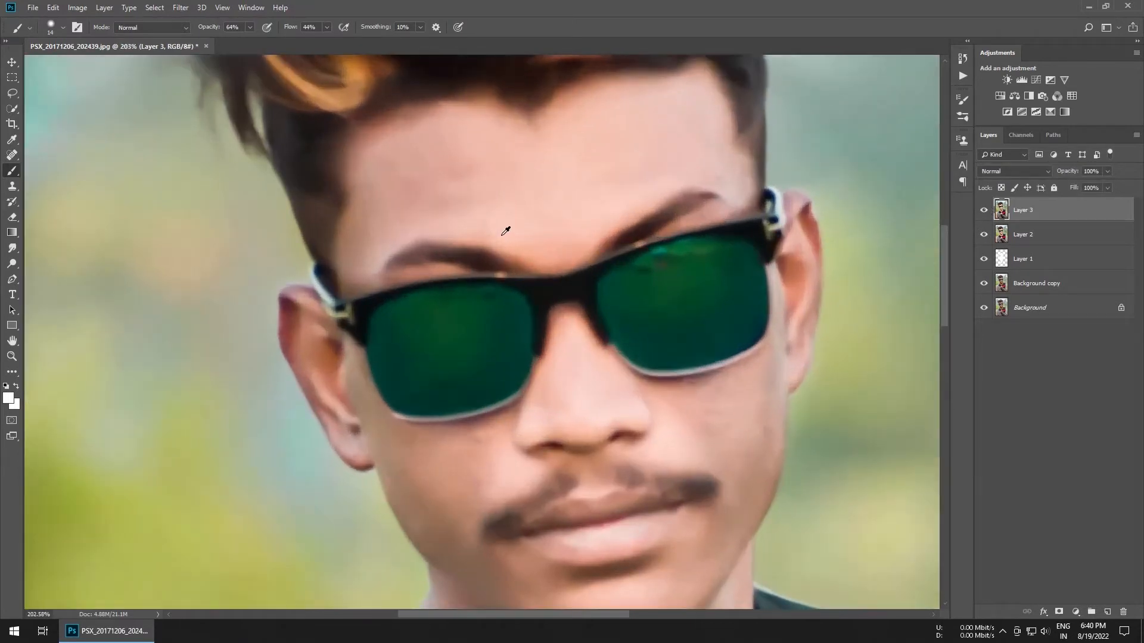
scroll(506, 231, "down", 3)
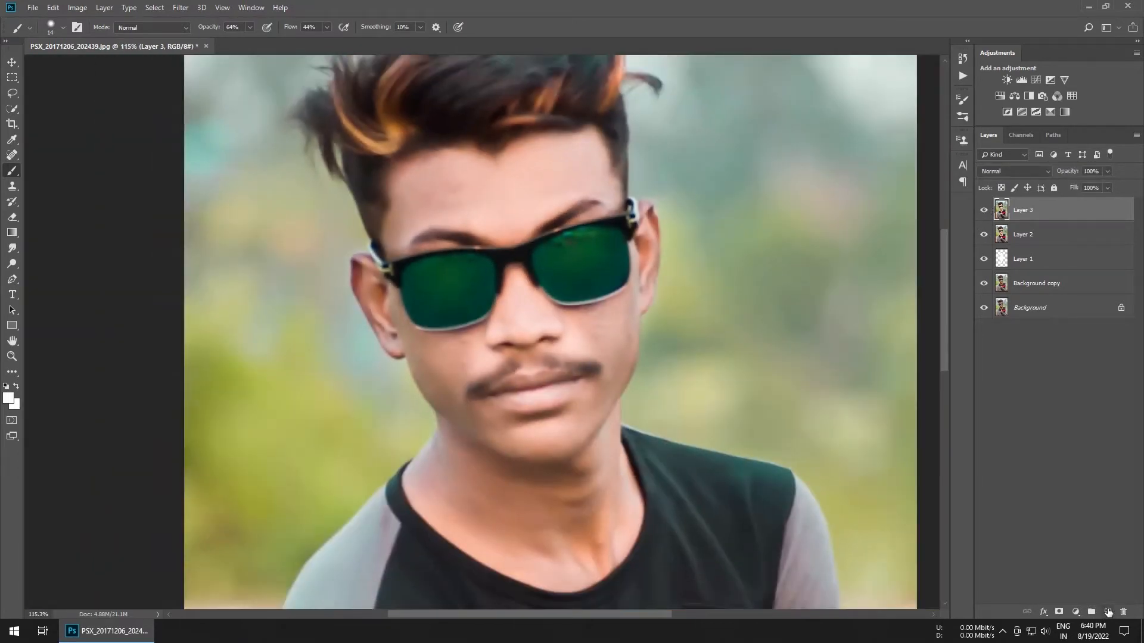
Add a new layer and clone smooth skin over the forehead with the Clone Stamp tool at 61% opacity and 58% flow
left_click(1107, 612)
left_click(12, 187)
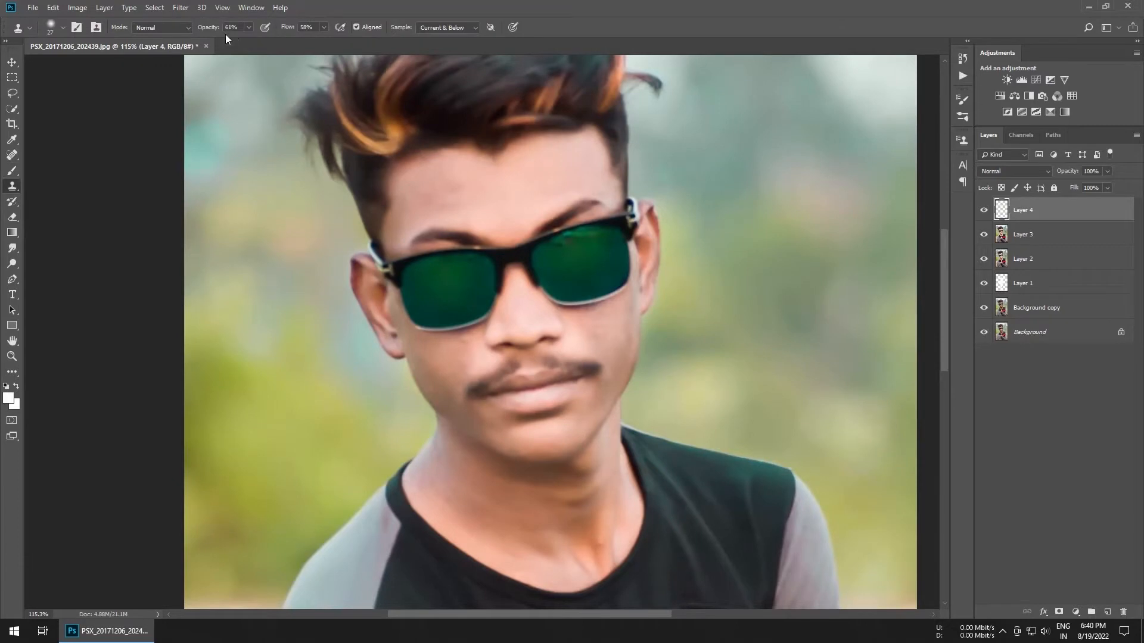
scroll(571, 169, "up", 4)
left_click_drag(485, 200, 358, 203)
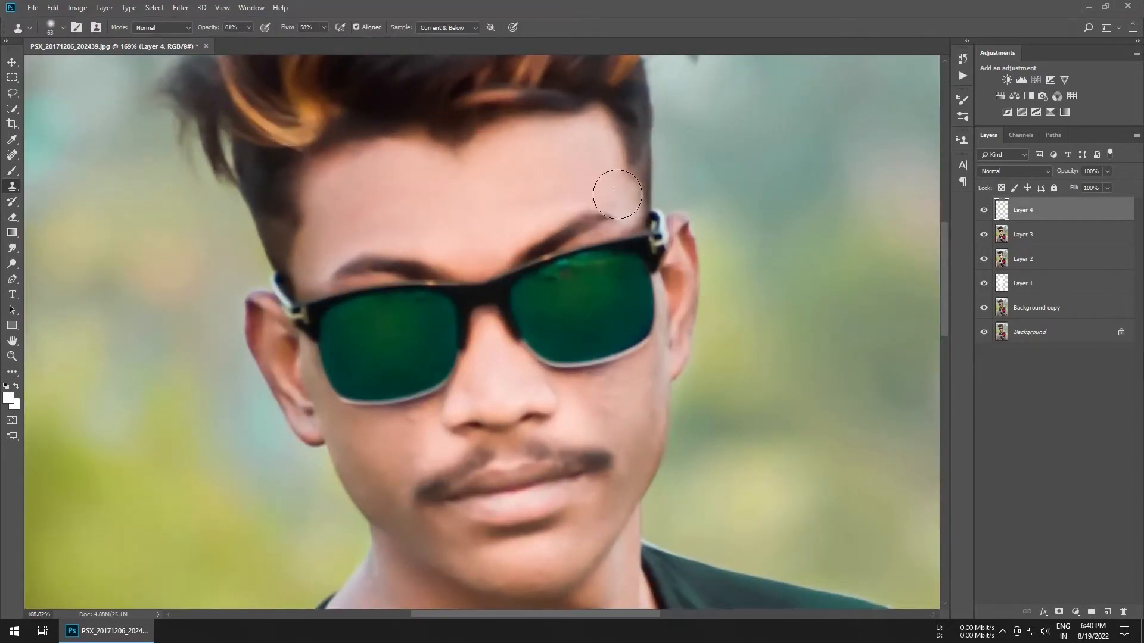
left_click_drag(617, 194, 607, 194)
Clone smooth skin over the cheek beside the man's mustache, below the lens on the image's left side
scroll(408, 350, "up", 2)
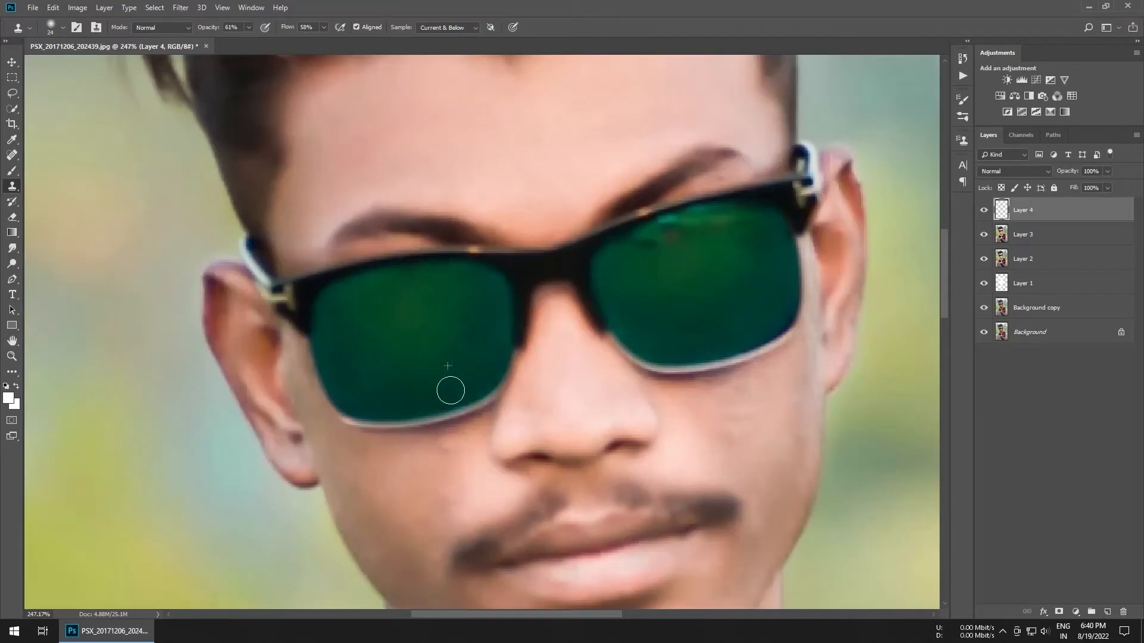
scroll(626, 326, "down", 4)
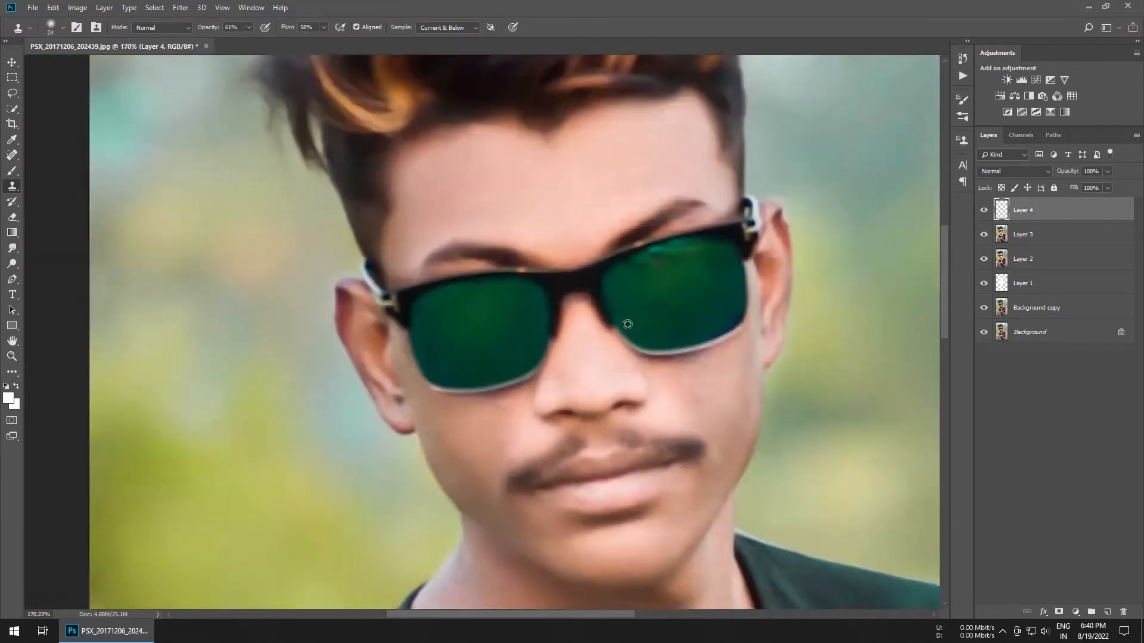
scroll(466, 419, "up", 5)
left_click_drag(466, 418, 487, 331)
key("]")
key("]")
key("]")
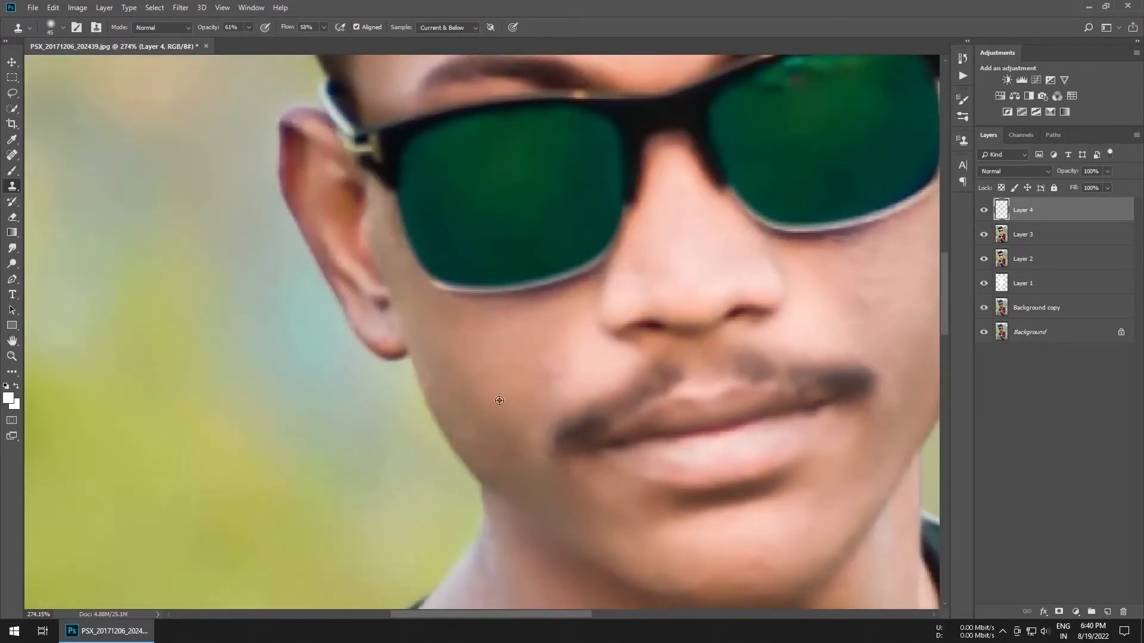
left_click_drag(459, 370, 447, 370)
Clone smooth skin over the opposite cheek and the chin with an enlarged Clone Stamp brush
scroll(686, 369, "down", 5)
scroll(734, 319, "up", 6)
key("bracketright")
key("bracketright")
key("bracketright")
key("bracketright")
key("bracketright")
key("bracketright")
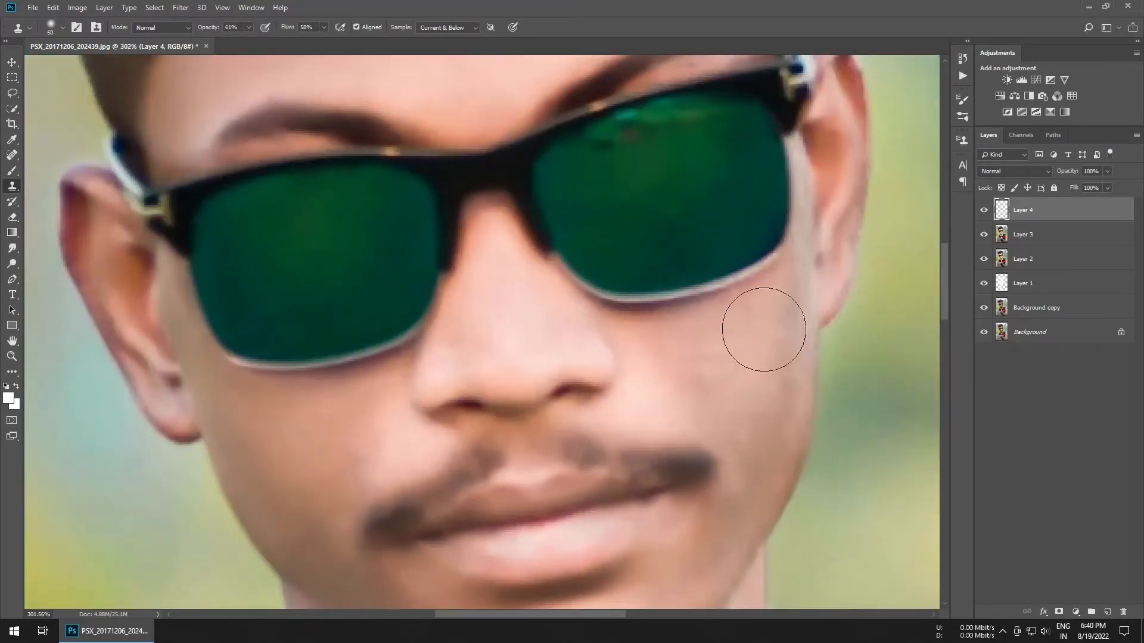
left_click_drag(745, 523, 718, 304)
key("bracketleft")
key("bracketleft")
key("bracketright")
key("bracketright")
key("bracketright")
left_click(511, 457, "alt")
left_click(494, 456)
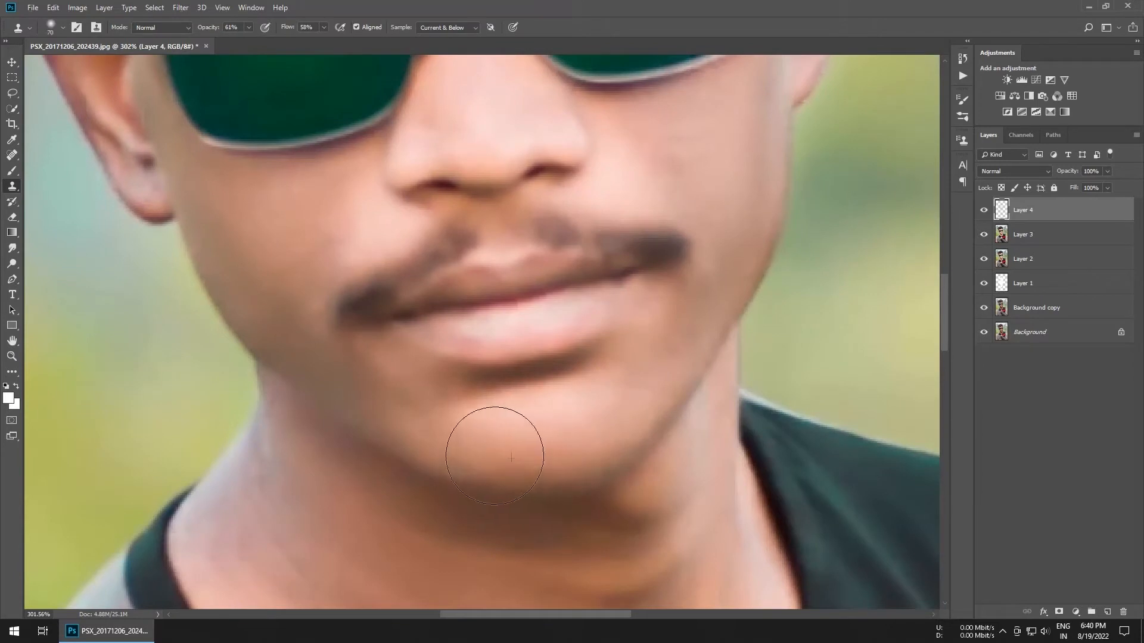
Clone smooth skin over the side of the neck below the jaw, near the gray sleeve
left_click_drag(367, 376, 502, 171)
key("bracketleft")
key("bracketleft")
key("bracketleft")
left_click(396, 307, "alt")
key("bracketright")
key("bracketright")
key("bracketright")
mouse_move(403, 335)
left_mouse_down()
mouse_move(435, 383)
mouse_move(444, 369)
left_mouse_up()
Clone out the spot at the base of the throat and even out the skin across the neck
left_click_drag(782, 362, 597, 319)
right_click(646, 296, "alt")
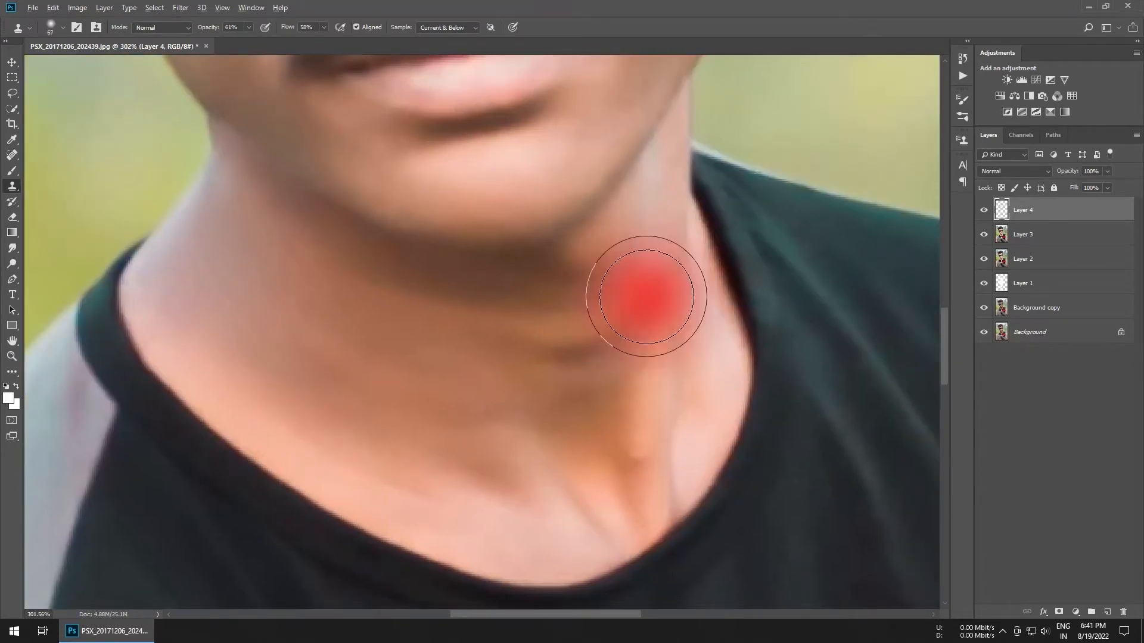
left_click(640, 459)
left_click(681, 418, "alt")
right_click(617, 360, "alt")
left_click(617, 360)
left_click(354, 263, "alt")
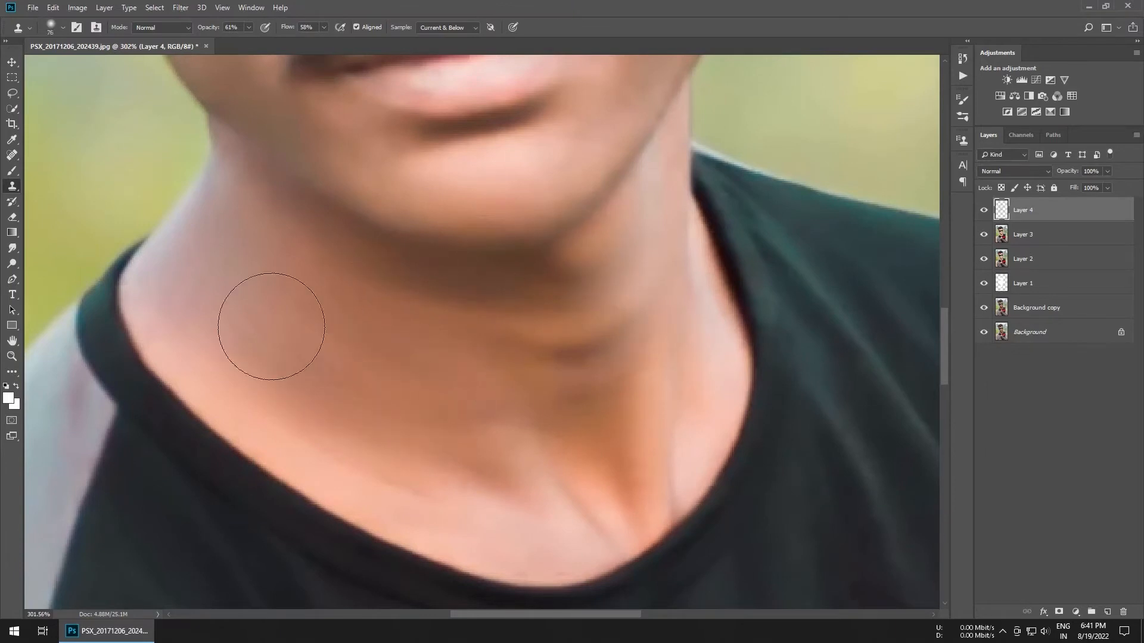
Add a new empty layer above Layer 4 and set its blend mode to Soft Light
key("ctrl+0")
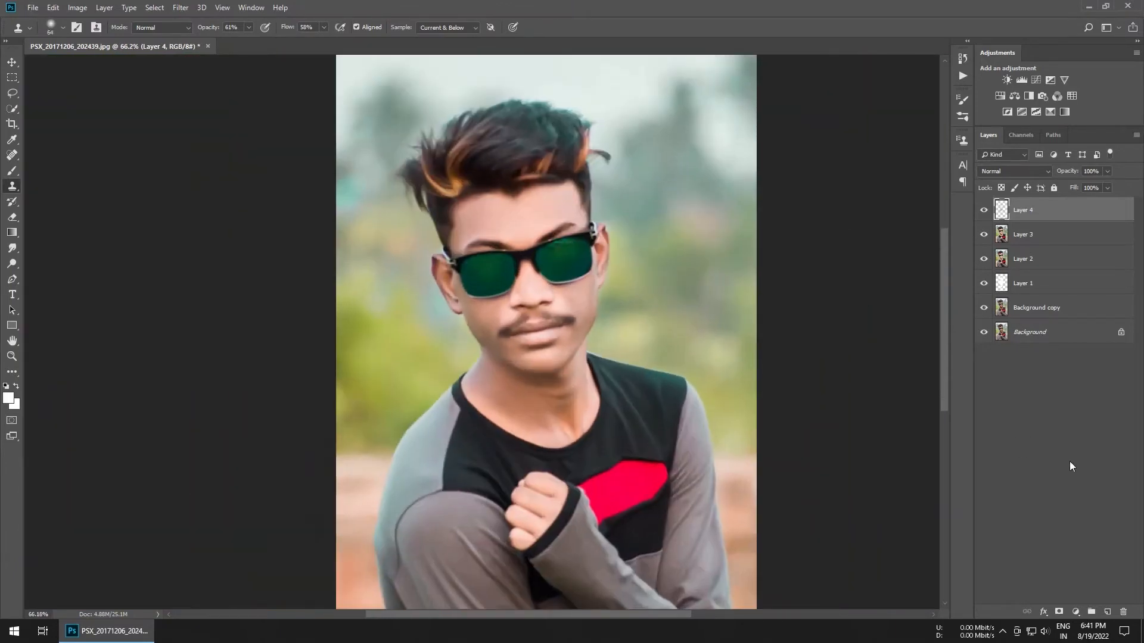
scroll(563, 291, "up", 5)
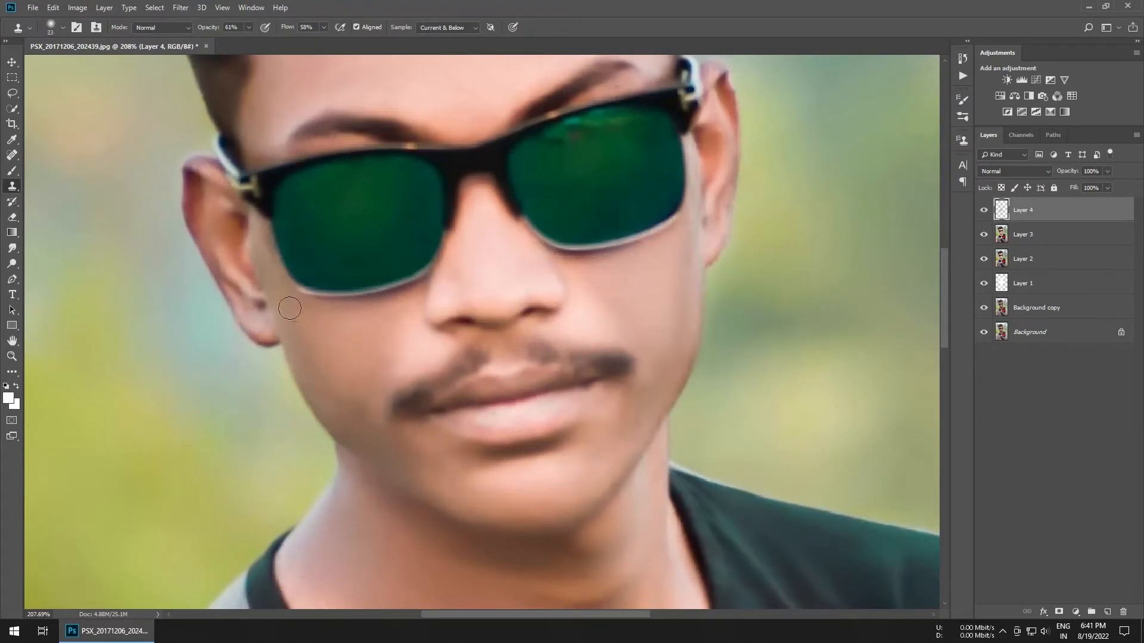
scroll(349, 314, "down", 5)
key("ctrl+shift+alt+e")
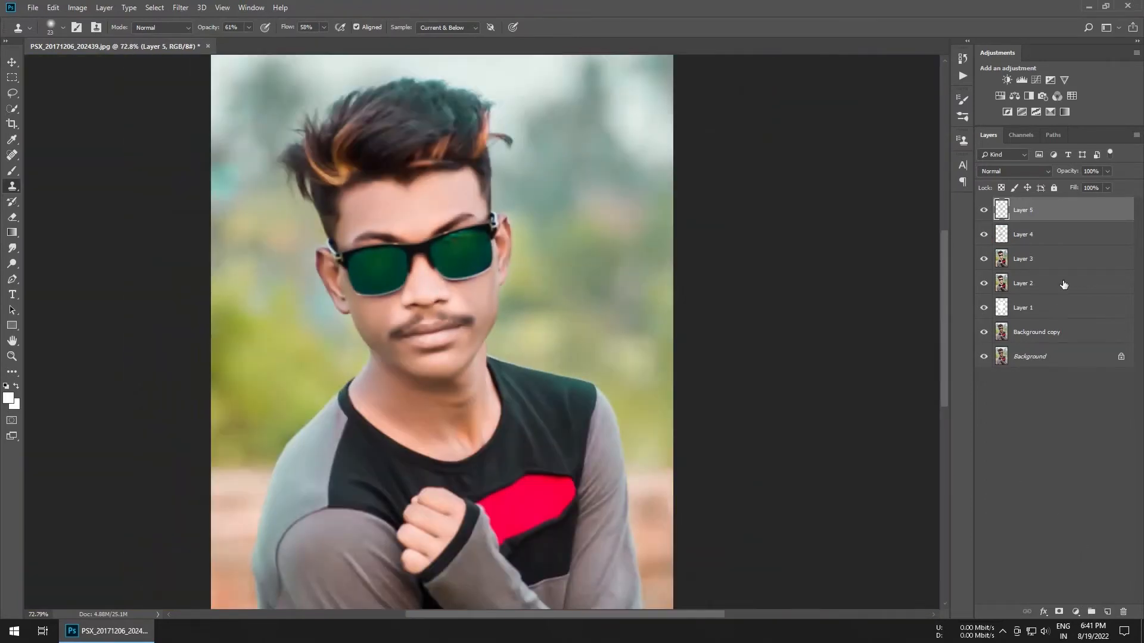
left_click(1012, 171)
left_click(986, 326)
Paint white over both sunglass lenses on the Soft Light layer with a soft brush at 30% opacity and 25% flow
key("b")
scroll(347, 315, "up", 4)
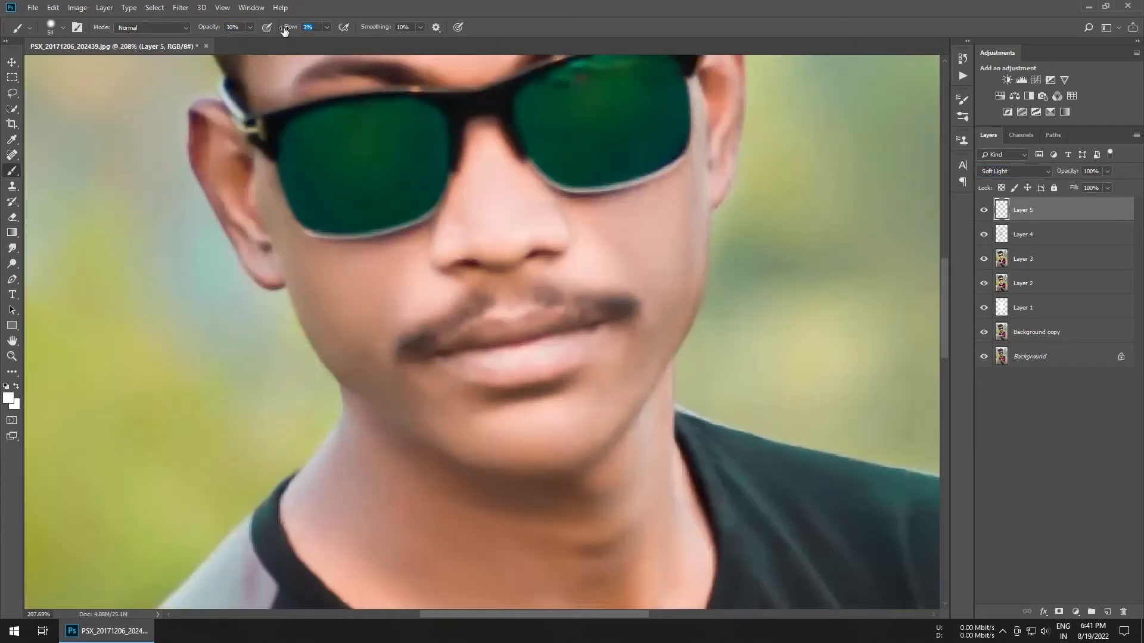
mouse_move(257, 204)
left_mouse_down()
mouse_move(227, 131)
mouse_move(204, 158)
mouse_move(314, 276)
mouse_move(303, 189)
mouse_move(349, 192)
mouse_move(319, 171)
left_mouse_up()
key("bracketright")
key("bracketright")
key("bracketright")
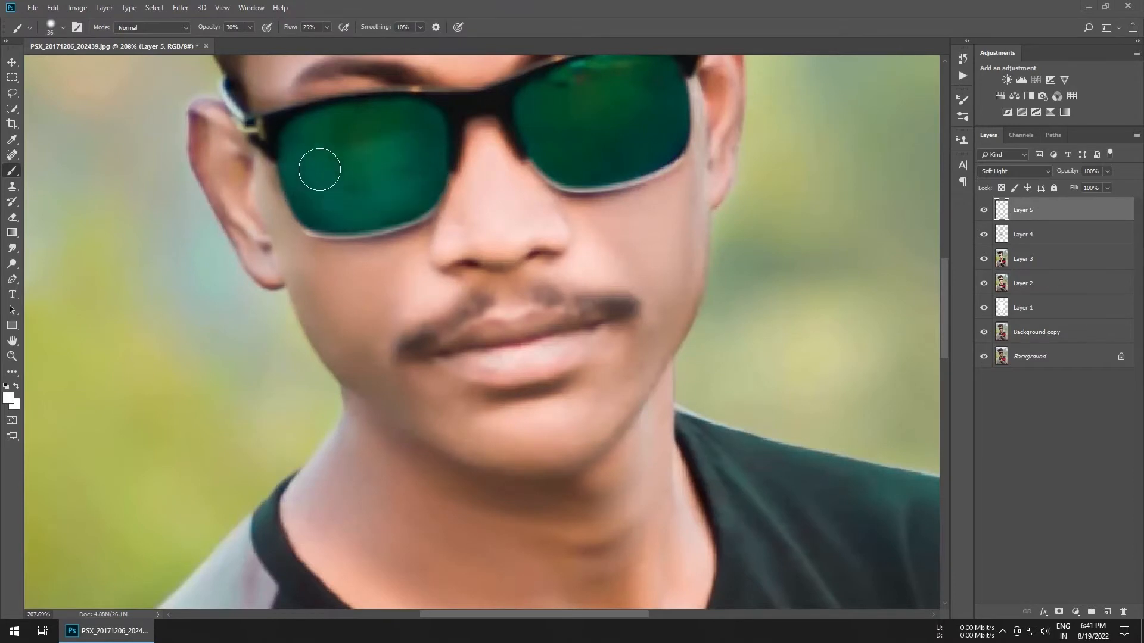
key("bracketright")
key("bracketright")
key("bracketright")
key("bracketright")
left_click(387, 149)
left_click_drag(630, 132, 465, 213)
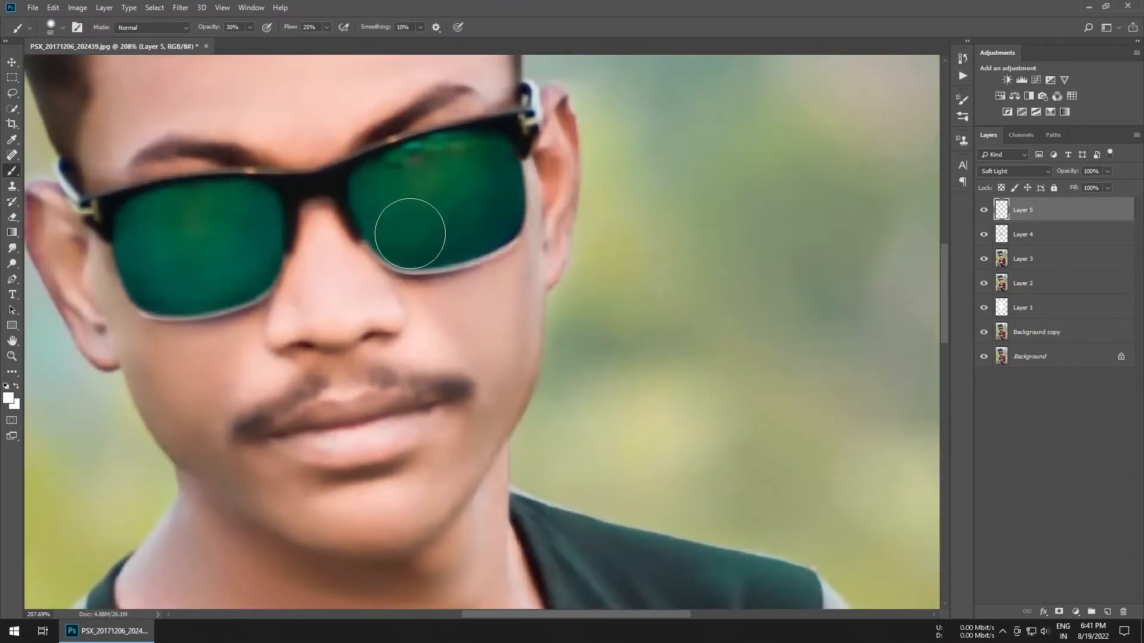
Brighten the face and neck skin on the Soft Light layer with the brush at 15% opacity and 19% flow
scroll(412, 272, "down", 3)
scroll(412, 272, "up", 3)
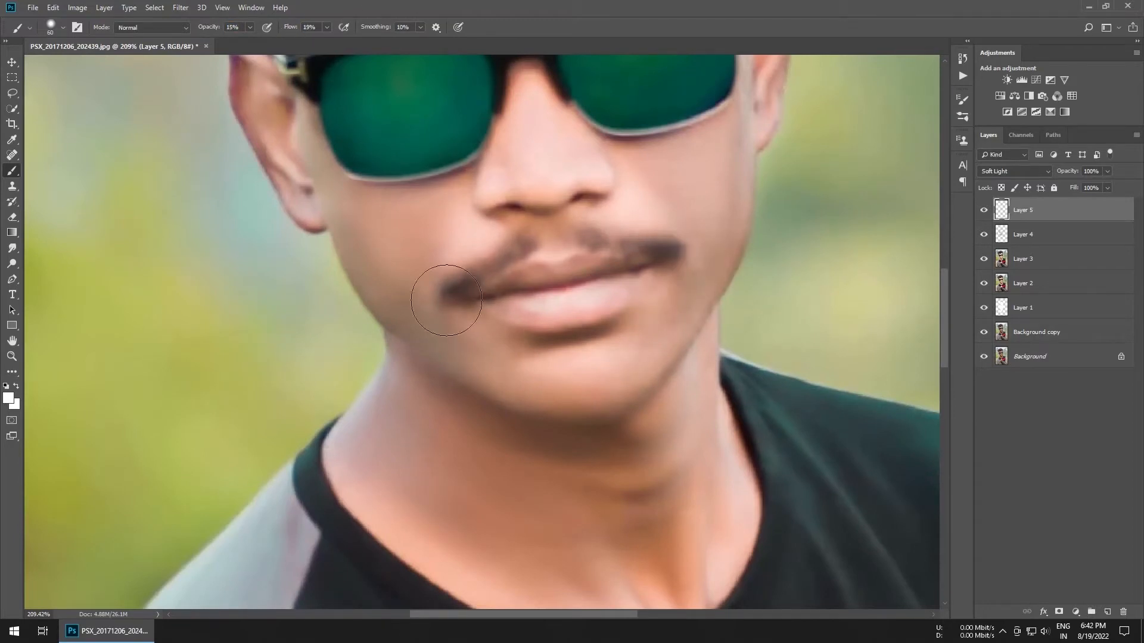
left_click_drag(528, 411, 563, 314)
mouse_move(625, 445)
left_mouse_down()
mouse_move(704, 398)
mouse_move(565, 362)
mouse_move(578, 348)
mouse_move(651, 421)
mouse_move(649, 402)
mouse_move(645, 487)
mouse_move(499, 401)
mouse_move(510, 339)
mouse_move(380, 358)
mouse_move(395, 398)
mouse_move(468, 255)
mouse_move(623, 363)
mouse_move(375, 135)
left_mouse_up()
Examine the brightened lenses and skin up close and across the whole portrait
scroll(524, 315, "down", 10)
scroll(569, 286, "up", 5)
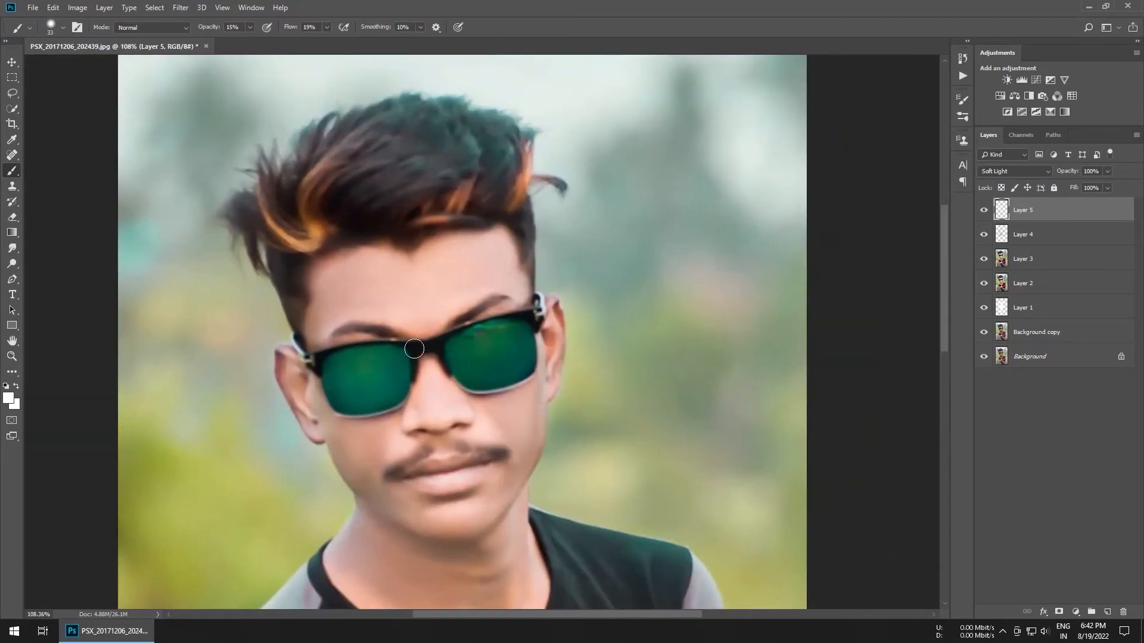
scroll(414, 348, "down", 7)
scroll(480, 323, "up", 3)
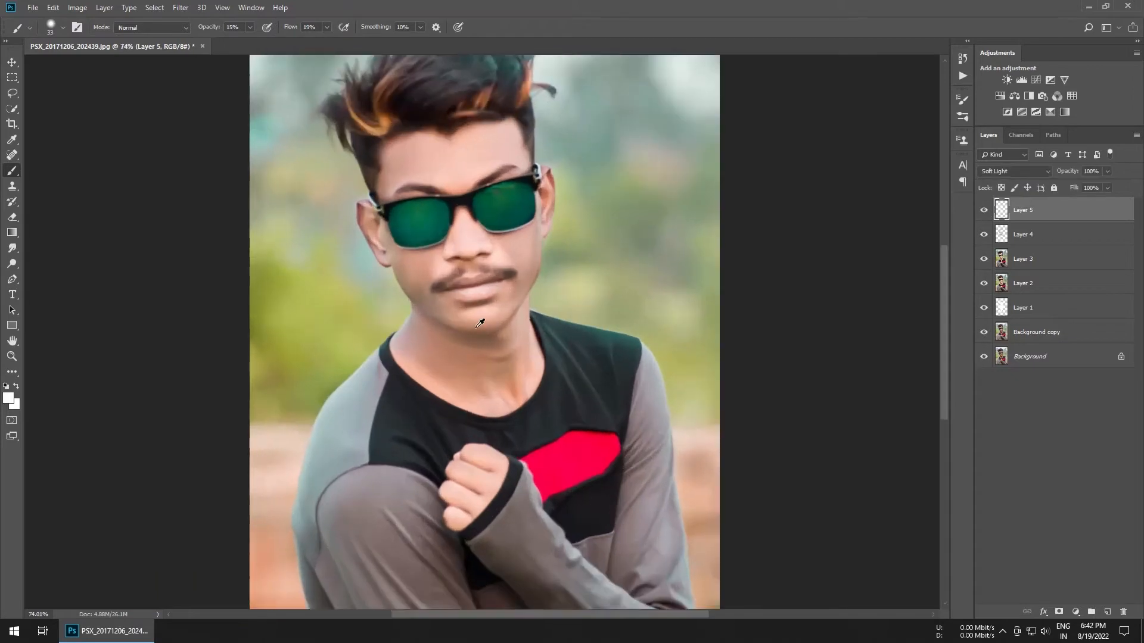
scroll(452, 227, "down", 4)
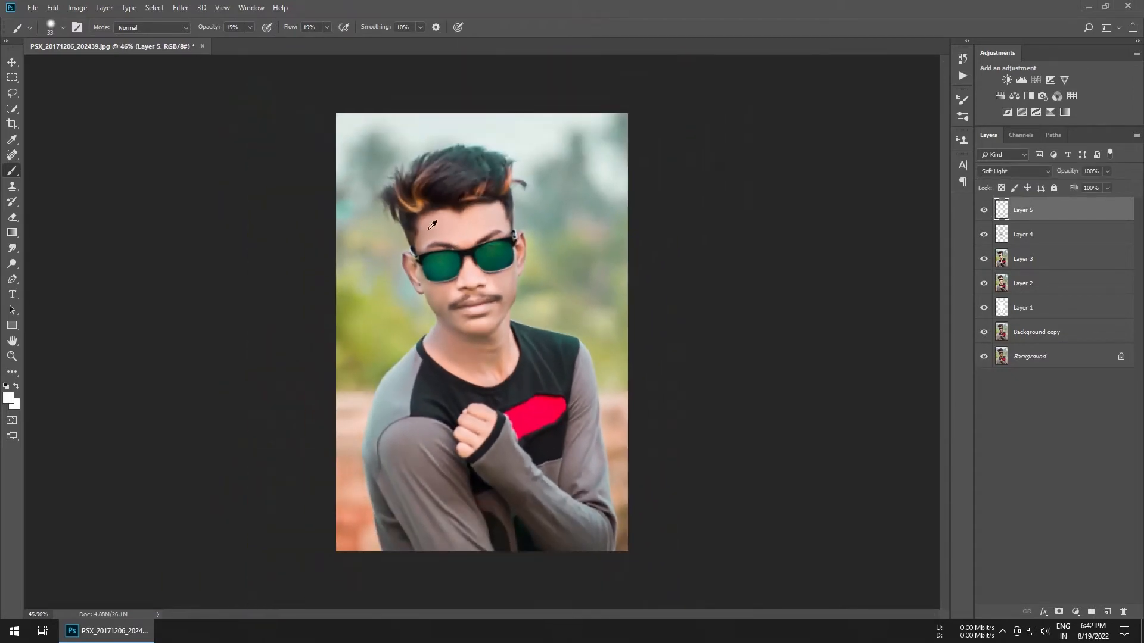
scroll(432, 224, "up", 2)
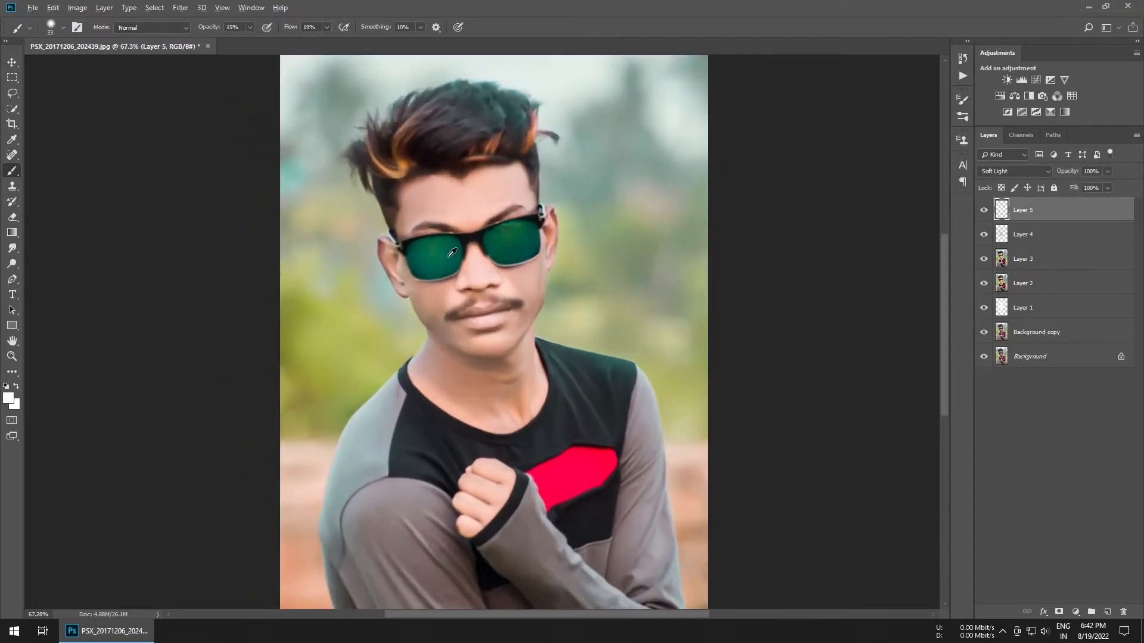
scroll(451, 253, "up", 1)
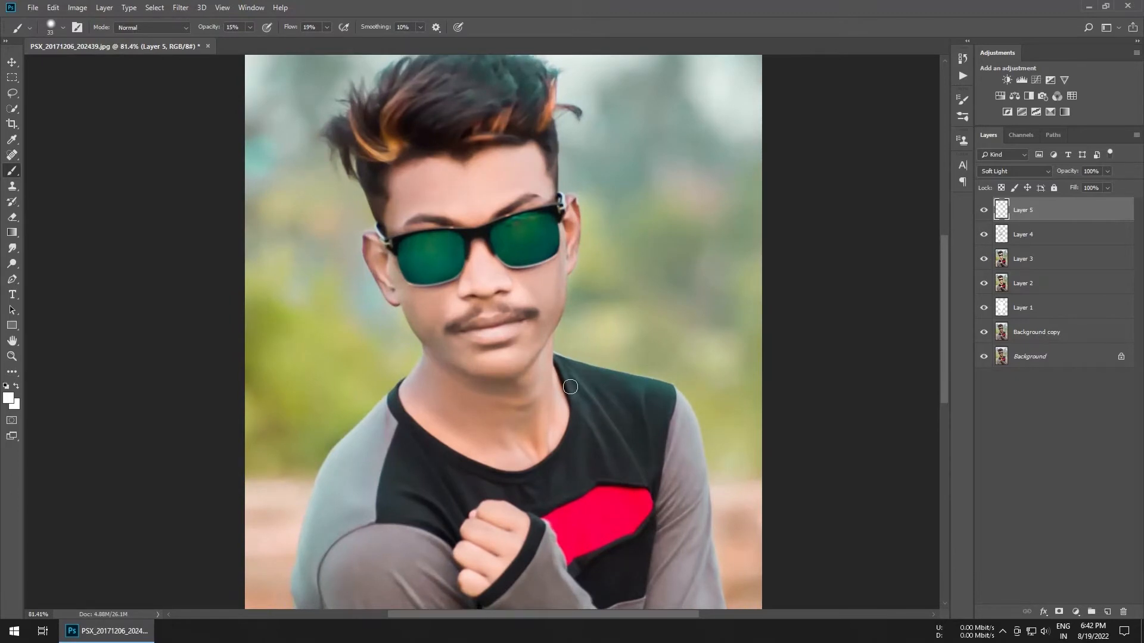
scroll(569, 388, "down", 2)
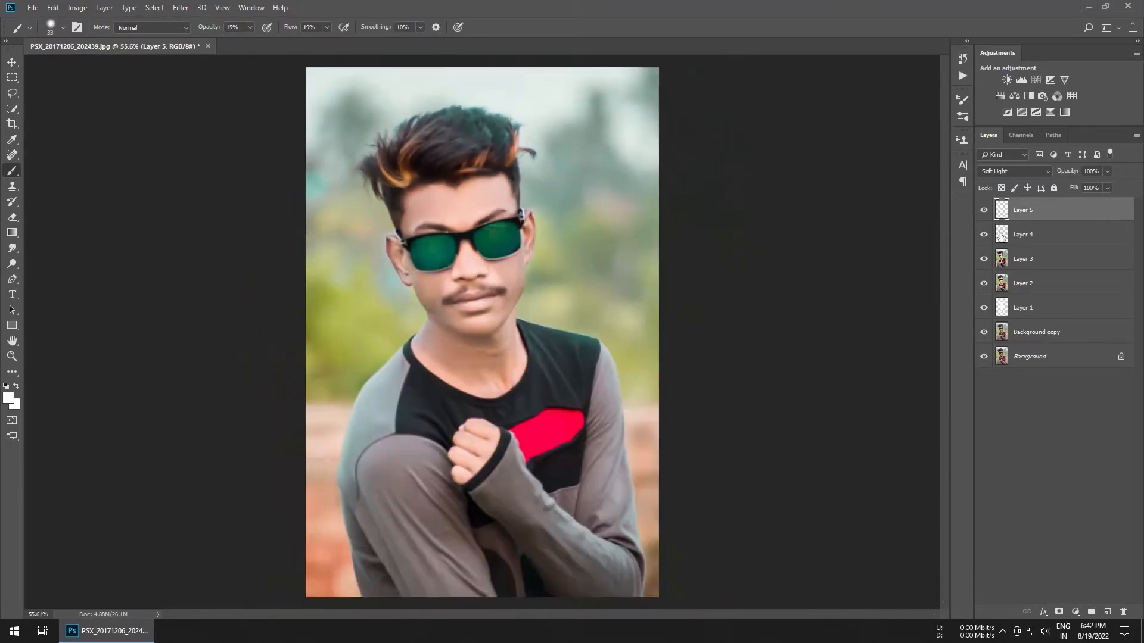
Add a Hue/Saturation adjustment layer with saturation -100 and invert its mask to black
left_click(1001, 96)
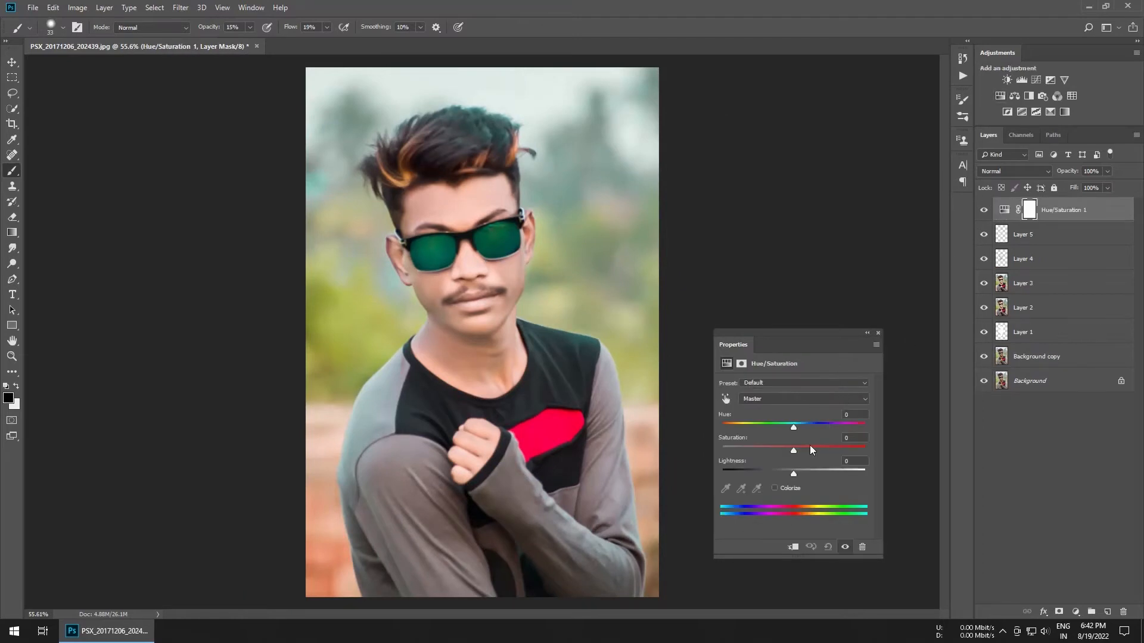
left_click_drag(793, 450, 661, 449)
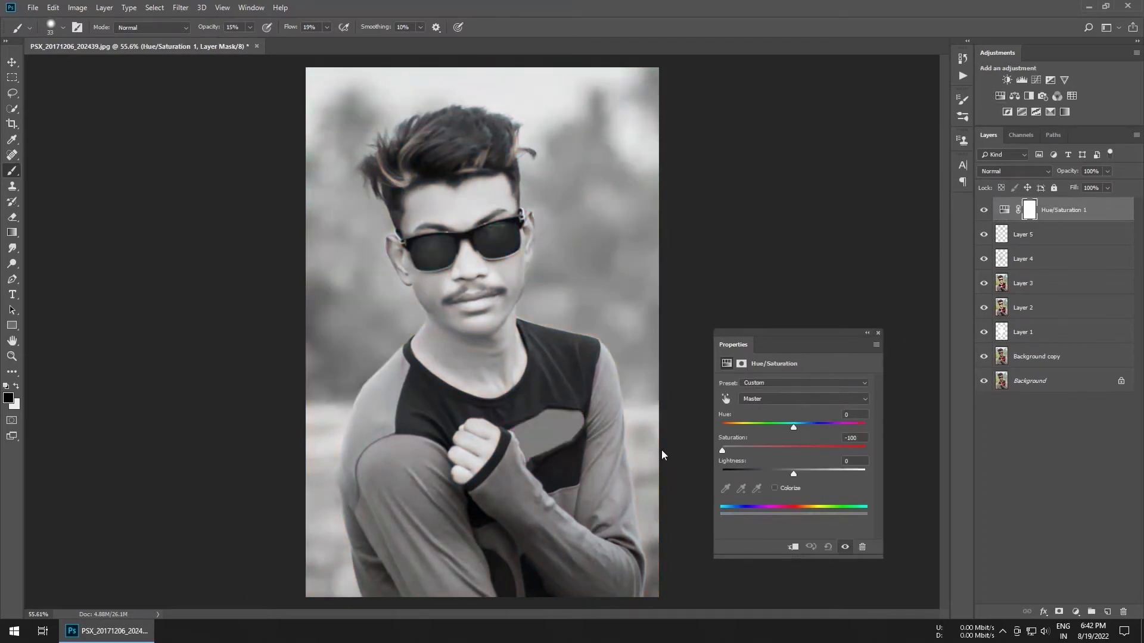
left_click(878, 334)
key("ctrl+i")
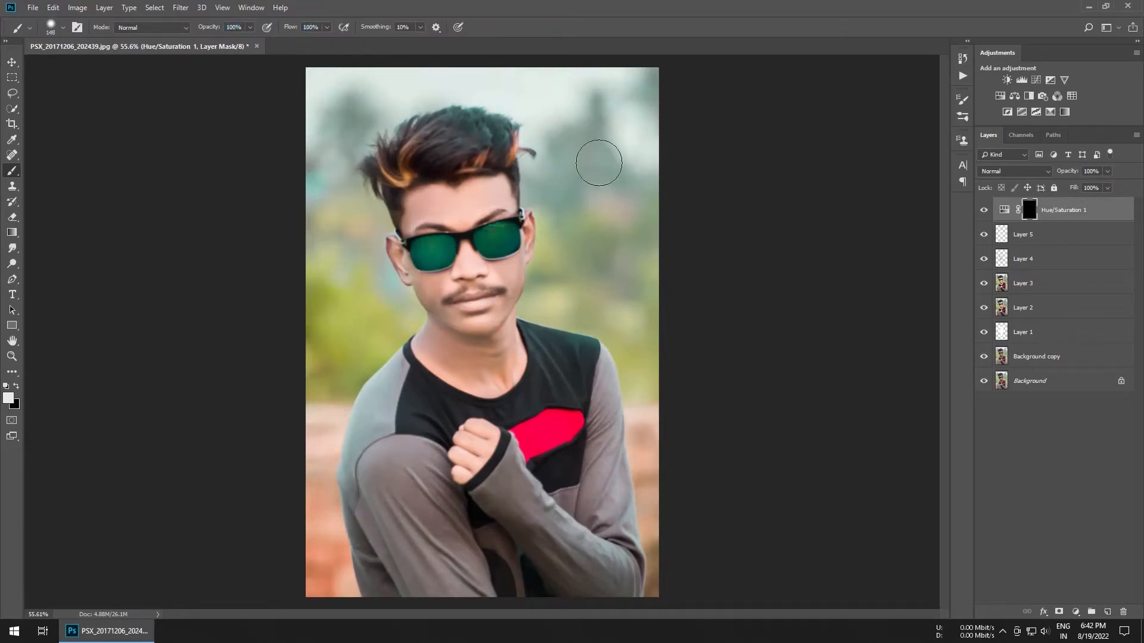
Paint white on the Hue/Saturation mask over the upper background around the man's head at 100% opacity and flow
left_click_drag(599, 163, 598, 208)
left_click_drag(551, 115, 544, 163)
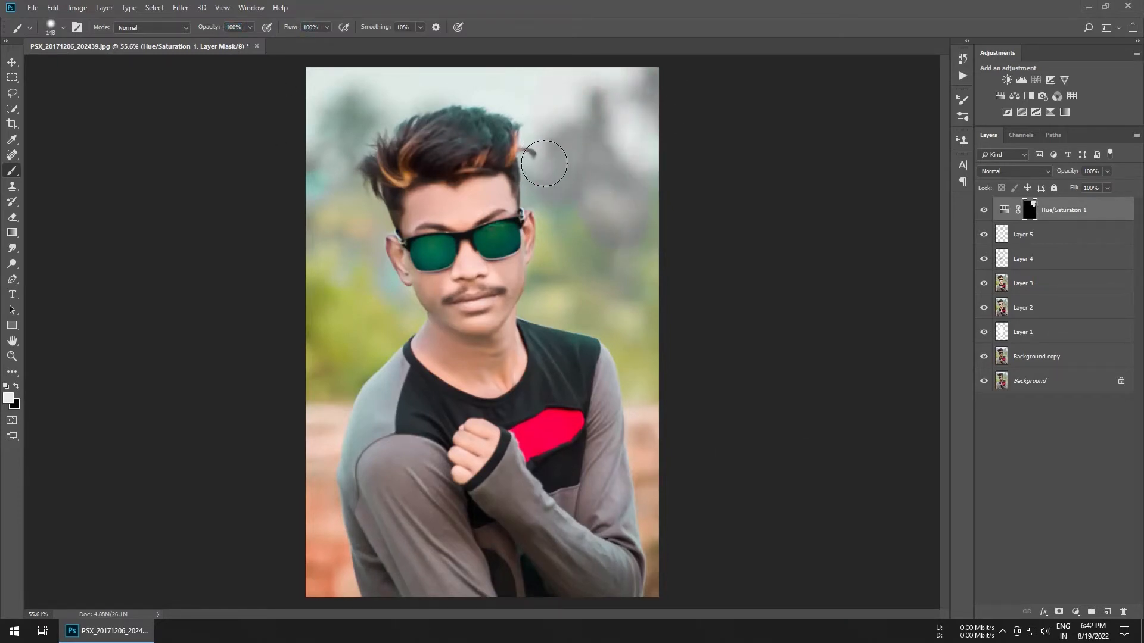
mouse_move(330, 72)
left_mouse_down()
mouse_move(361, 198)
mouse_move(324, 314)
mouse_move(365, 225)
left_mouse_up()
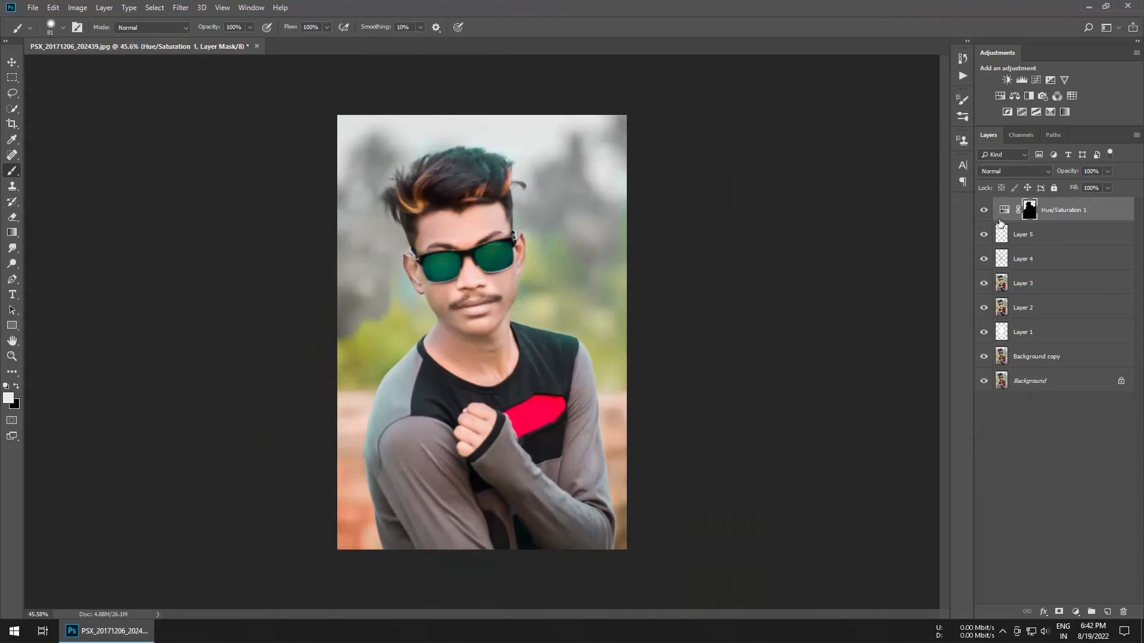
Hide the Hue/Saturation layer, stamp the visible layers into a new layer and select the man's outline
left_click(984, 210)
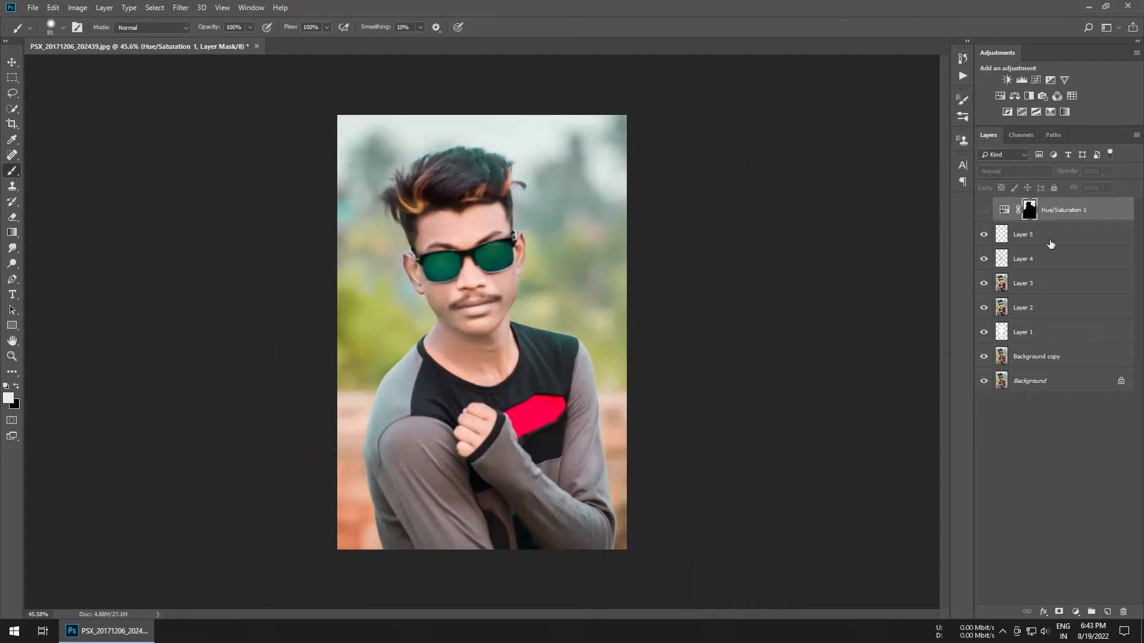
key("ctrl+shift+alt+e")
left_click(180, 7)
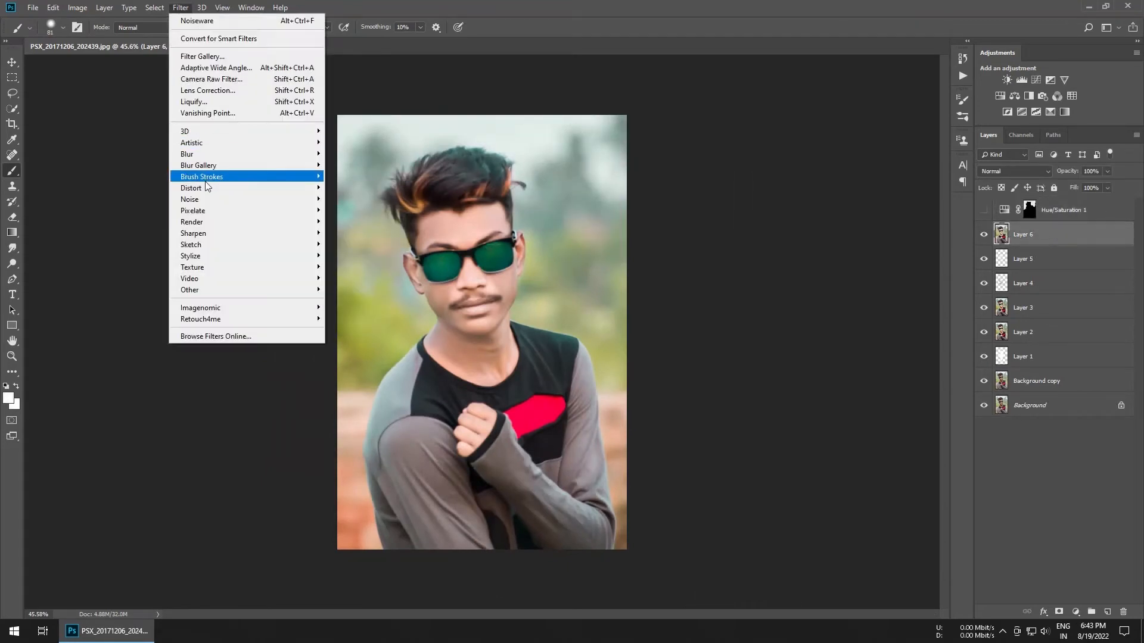
left_click(185, 149)
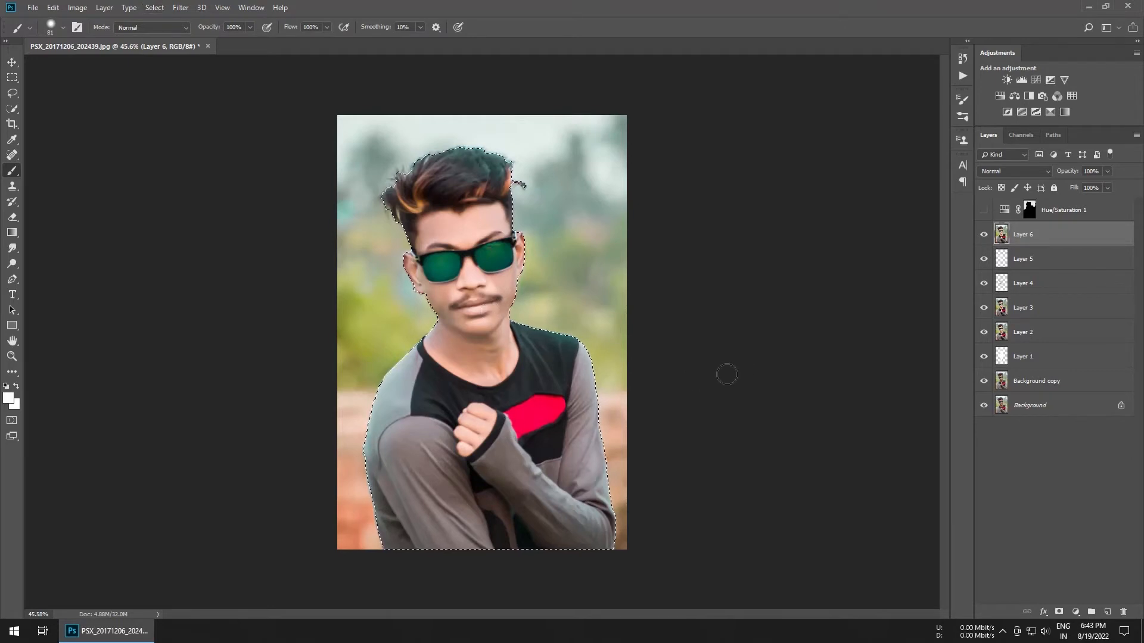
Copy the selected man to his own layer and delete the stamped Layer 6
key("ctrl+j")
left_click(1025, 261)
key("Delete")
Place the visible Hue/Saturation layer below the cut-out man and paint its mask white over the remaining background
left_click_drag(1027, 212, 1032, 237)
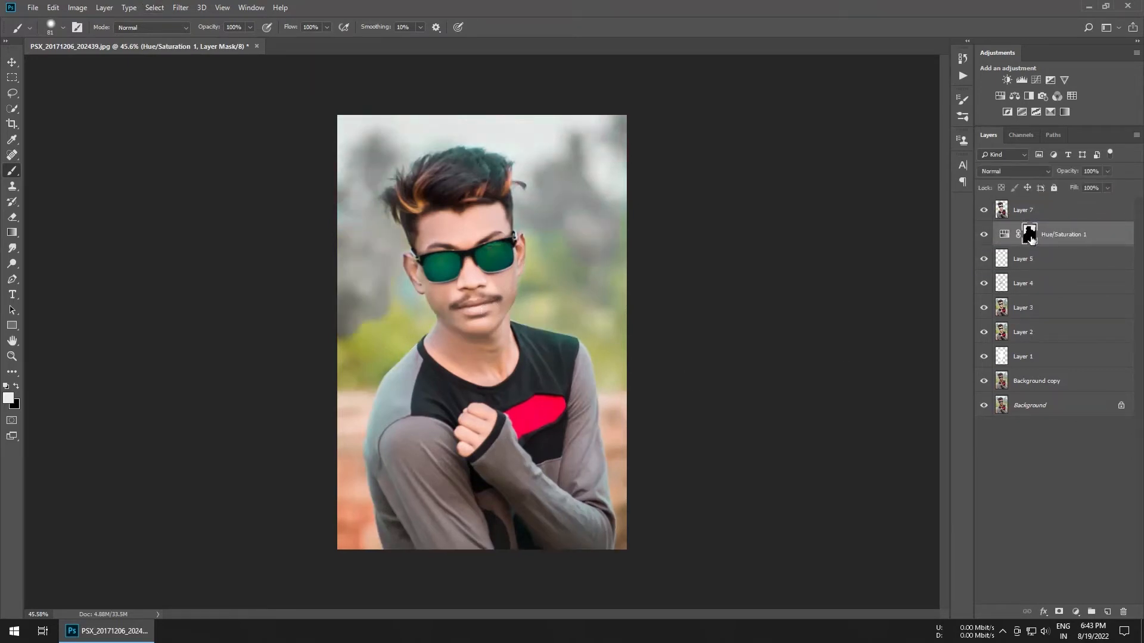
right_click(415, 283, "alt")
mouse_move(458, 292)
left_mouse_down()
mouse_move(518, 265)
mouse_move(276, 423)
mouse_move(383, 472)
mouse_move(689, 562)
left_mouse_up()
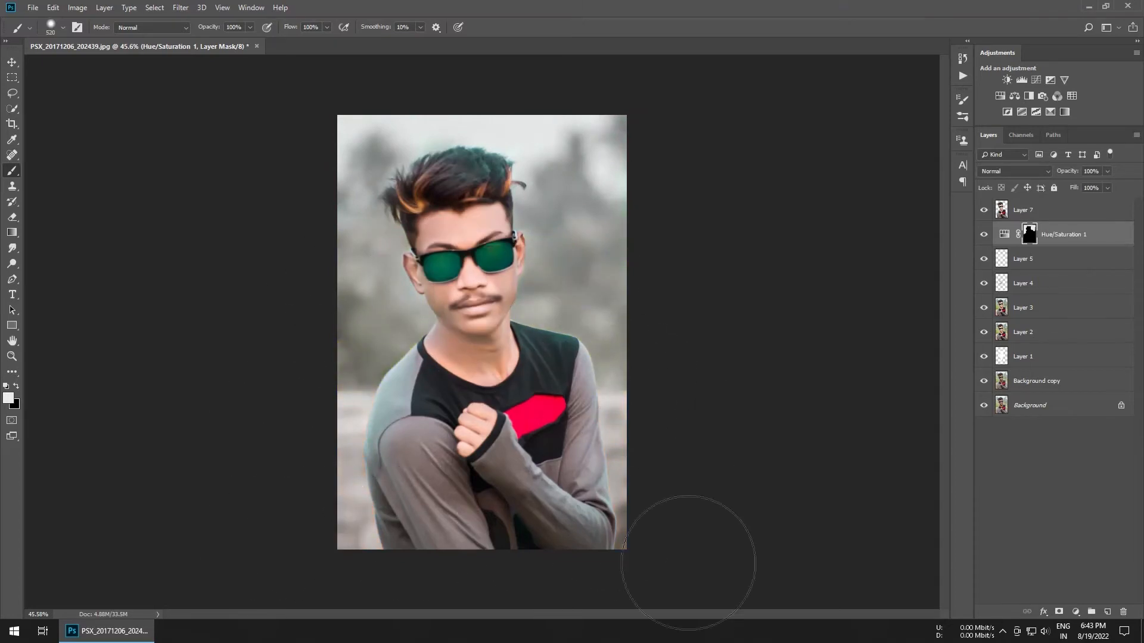
Add a Levels adjustment clipped to the Hue/Saturation layer, with shadow input 65 and midtones 0.55
left_click(1022, 80)
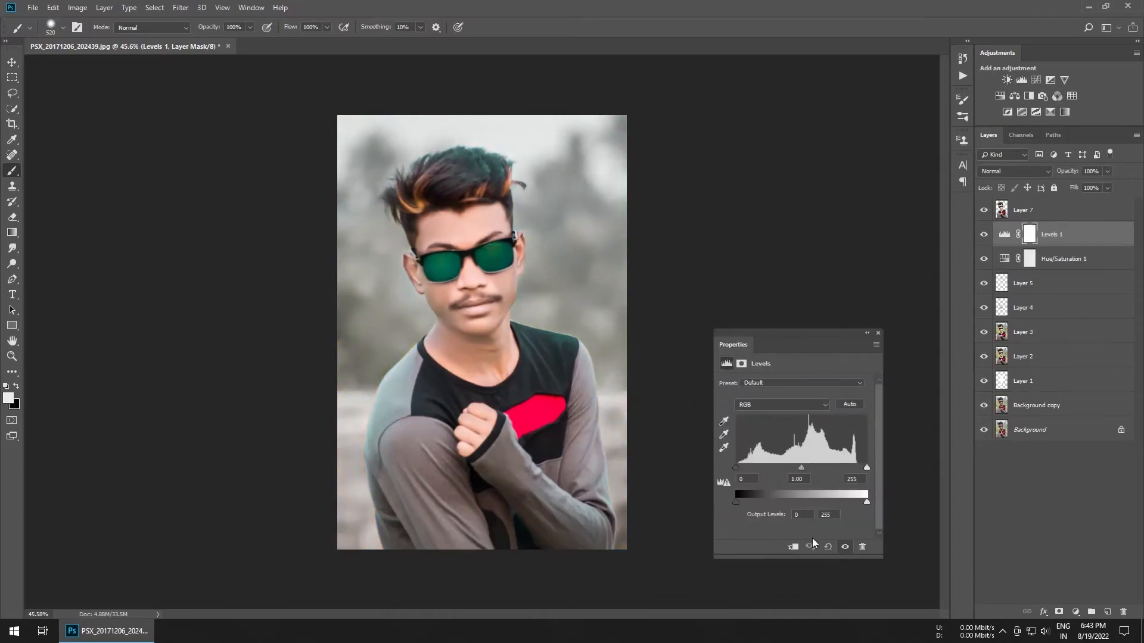
left_click(793, 546)
left_click_drag(801, 468, 820, 468)
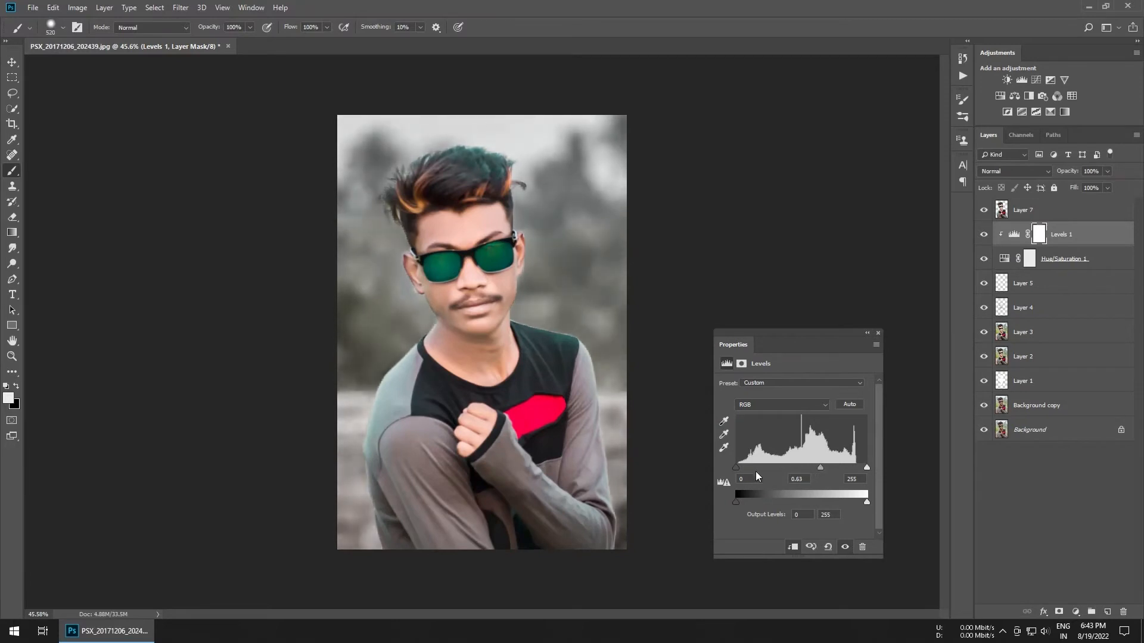
mouse_move(736, 468)
left_mouse_down()
mouse_move(769, 468)
mouse_move(756, 467)
left_mouse_up()
left_click_drag(867, 468, 831, 467)
left_click_drag(760, 467, 770, 467)
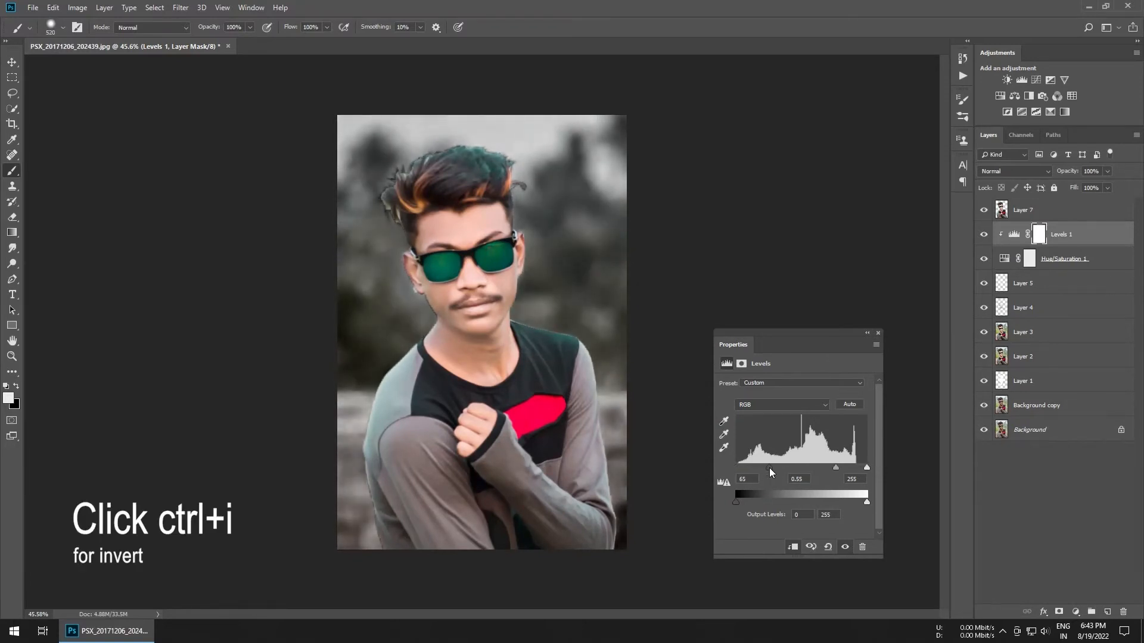
Invert the Levels mask to black and paint it white over the background beside the man at 51% brush opacity and 23% flow
left_click(878, 332)
key("ctrl+i")
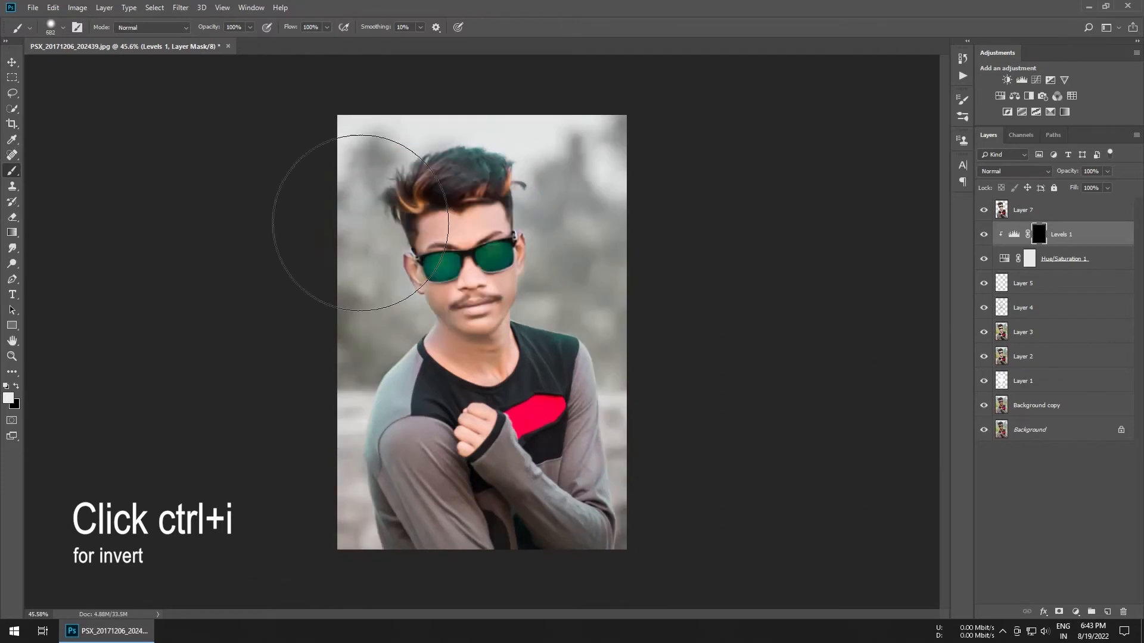
right_click(288, 280, "alt")
left_click_drag(290, 27, 242, 28)
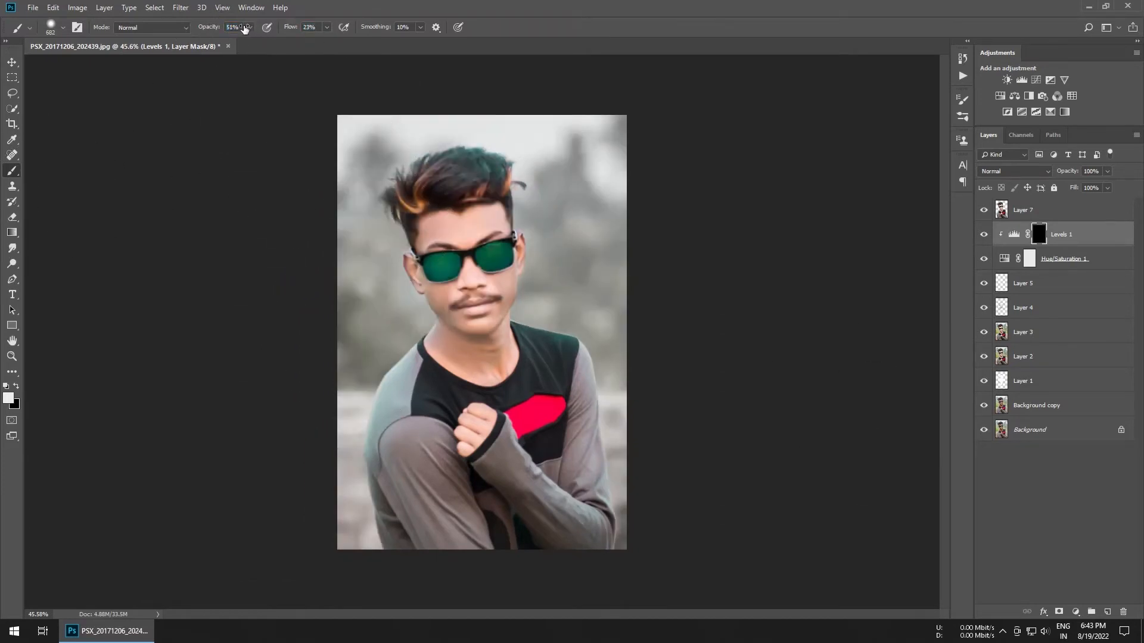
mouse_move(587, 225)
left_mouse_down()
mouse_move(608, 170)
mouse_move(616, 253)
left_mouse_up()
mouse_move(358, 319)
left_mouse_down()
mouse_move(278, 277)
mouse_move(405, 628)
mouse_move(677, 204)
mouse_move(212, 159)
mouse_move(593, 321)
left_mouse_up()
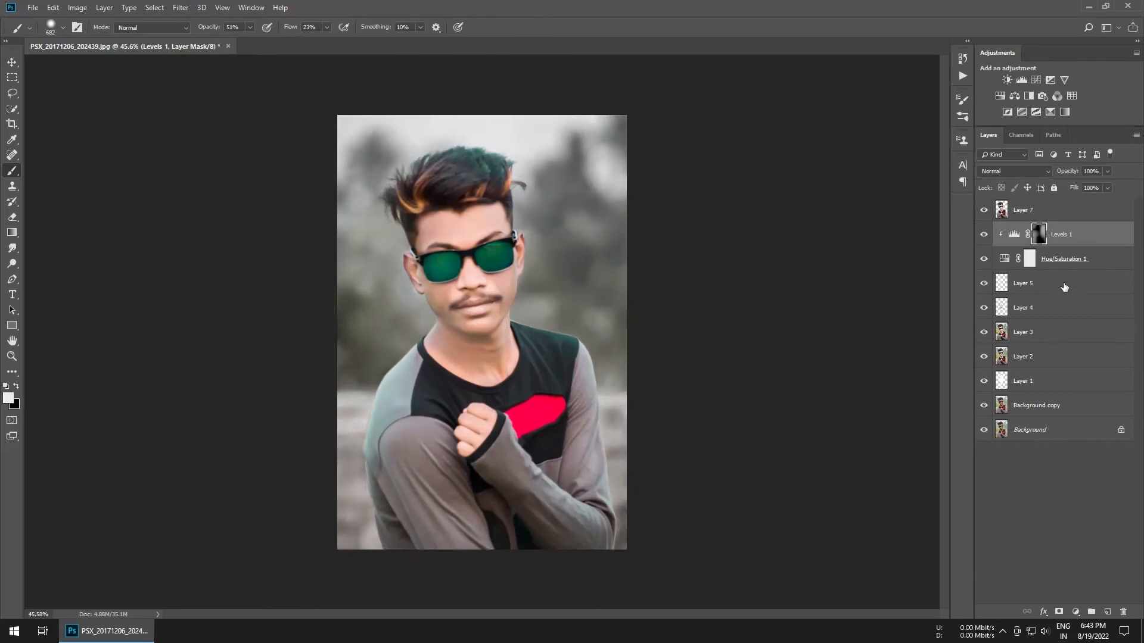
Add a Color Balance adjustment above the cut-out man, shift midtones and shadows toward blue with shadows at +22, and invert its mask
left_click(1054, 214)
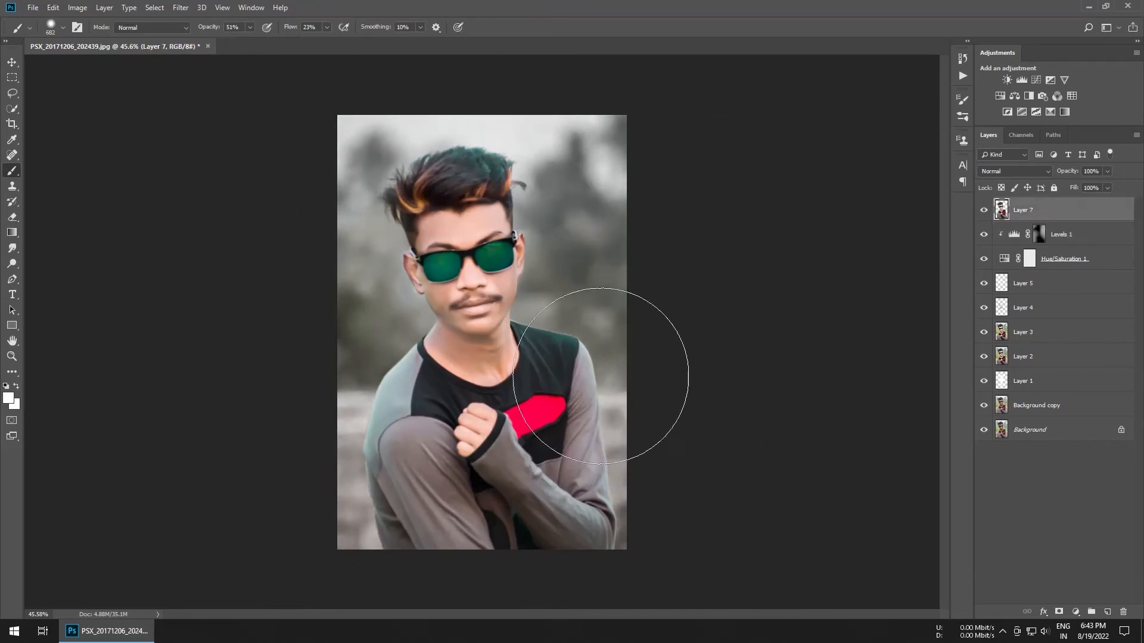
left_click(1013, 97)
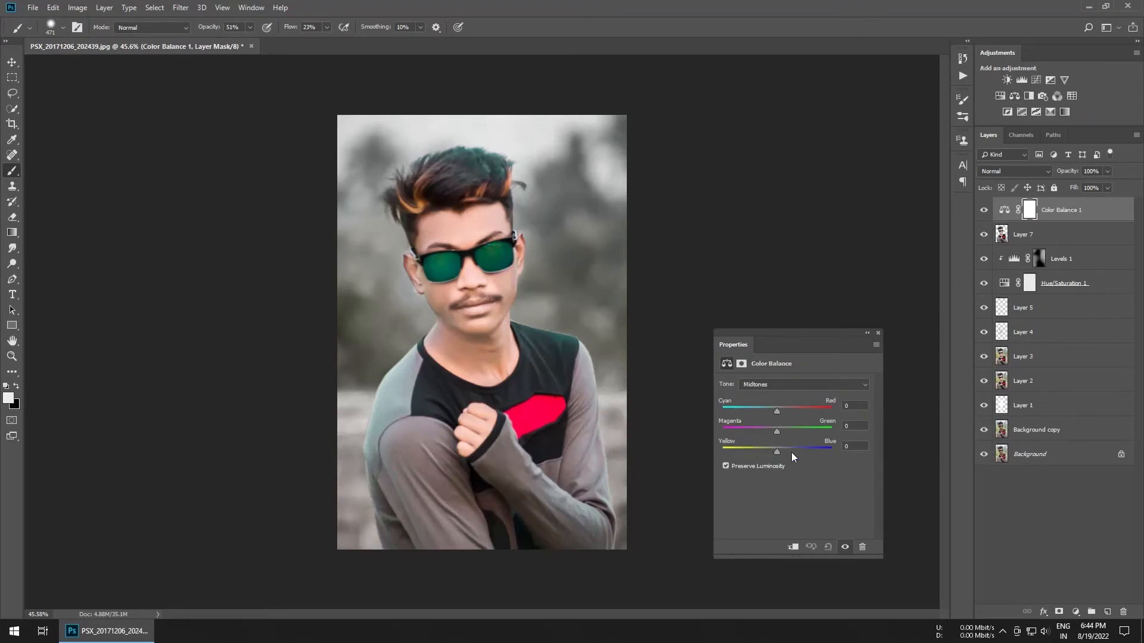
mouse_move(792, 453)
left_mouse_down()
mouse_move(834, 455)
mouse_move(791, 451)
left_mouse_up()
left_click(791, 386)
left_click(774, 397)
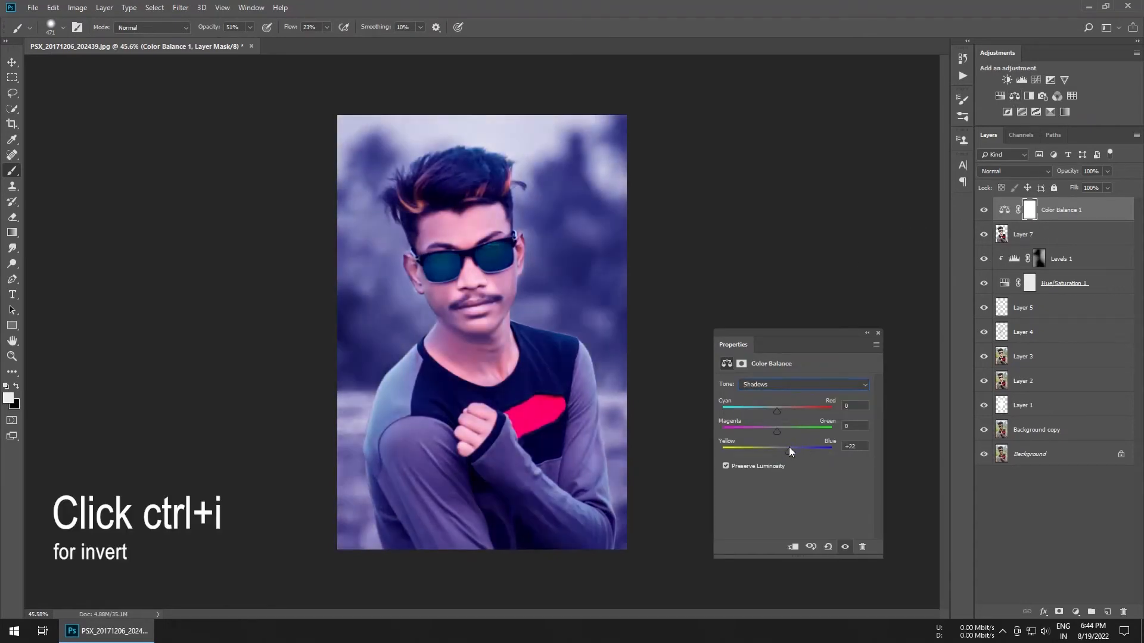
left_click(878, 333)
key("ctrl+i")
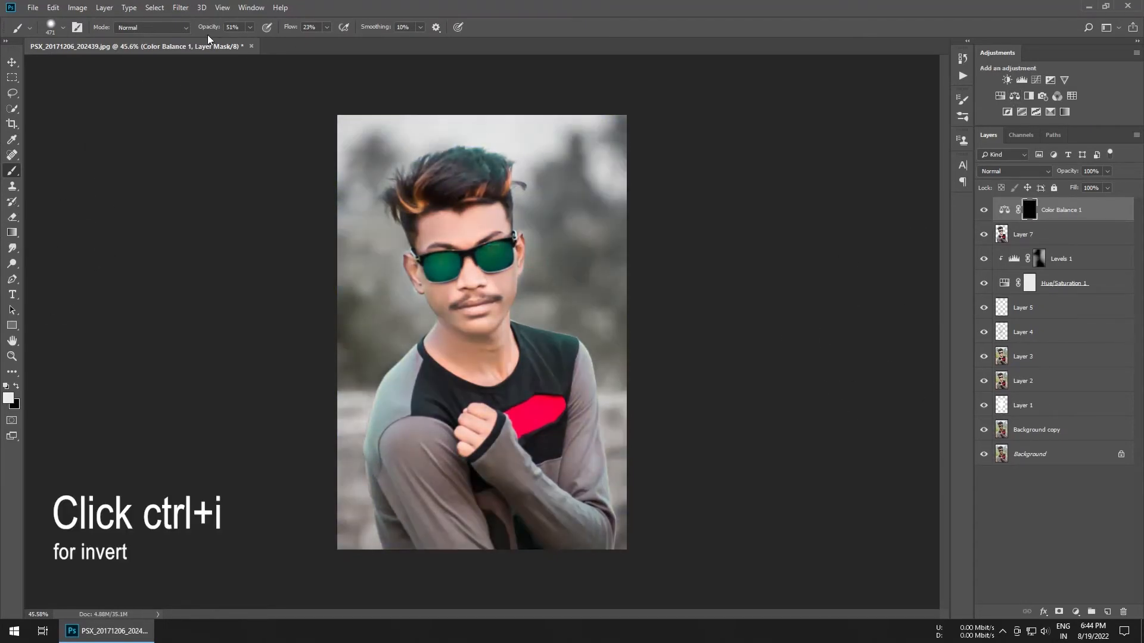
Load the man's outline as a selection and paint the Color Balance mask white over the raised knee at 100% brush opacity and flow
left_click_drag(311, 27, 333, 26)
scroll(439, 442, "up", 8)
right_click(439, 442, "alt")
mouse_move(373, 459)
left_mouse_down()
mouse_move(442, 461)
mouse_move(405, 444)
left_mouse_up()
mouse_move(404, 499)
left_mouse_down()
mouse_move(468, 315)
mouse_move(482, 445)
left_mouse_up()
right_click(477, 304, "alt")
left_click(1005, 236, "ctrl")
mouse_move(429, 342)
left_mouse_down()
mouse_move(431, 508)
mouse_move(560, 467)
left_mouse_up()
right_click(575, 475, "alt")
left_click_drag(547, 349, 521, 314)
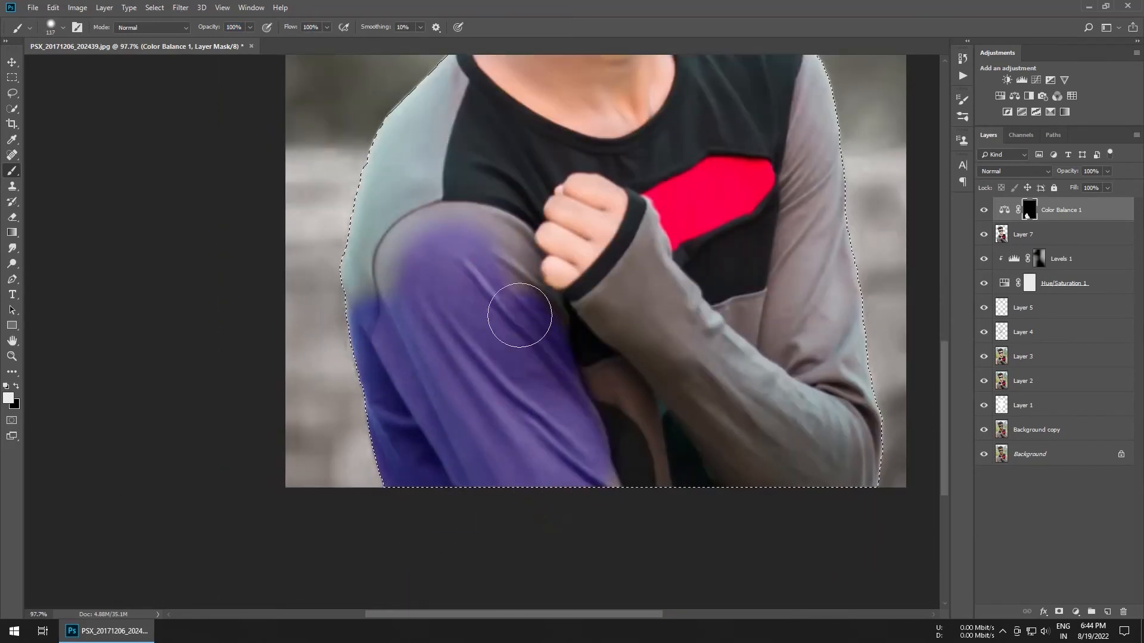
Paint the Color Balance mask white over the knee's edges, the shoulder sleeve beside it and the opposite upper sleeve
scroll(514, 249, "up", 3)
right_click(547, 335, "alt")
mouse_move(516, 259)
left_mouse_down()
mouse_move(546, 336)
mouse_move(467, 224)
mouse_move(349, 377)
mouse_move(304, 242)
left_mouse_up()
mouse_move(310, 201)
left_mouse_down()
mouse_move(307, 411)
mouse_move(401, 208)
mouse_move(416, 243)
mouse_move(281, 580)
left_mouse_up()
scroll(453, 408, "down", 1)
scroll(536, 399, "right", 5)
mouse_move(589, 391)
left_mouse_down()
mouse_move(597, 217)
mouse_move(576, 276)
mouse_move(577, 414)
mouse_move(584, 359)
mouse_move(611, 405)
mouse_move(519, 321)
left_mouse_up()
right_click(555, 376, "alt")
mouse_move(519, 322)
left_mouse_down()
mouse_move(517, 343)
mouse_move(472, 383)
mouse_move(511, 408)
left_mouse_up()
scroll(608, 429, "down", 2)
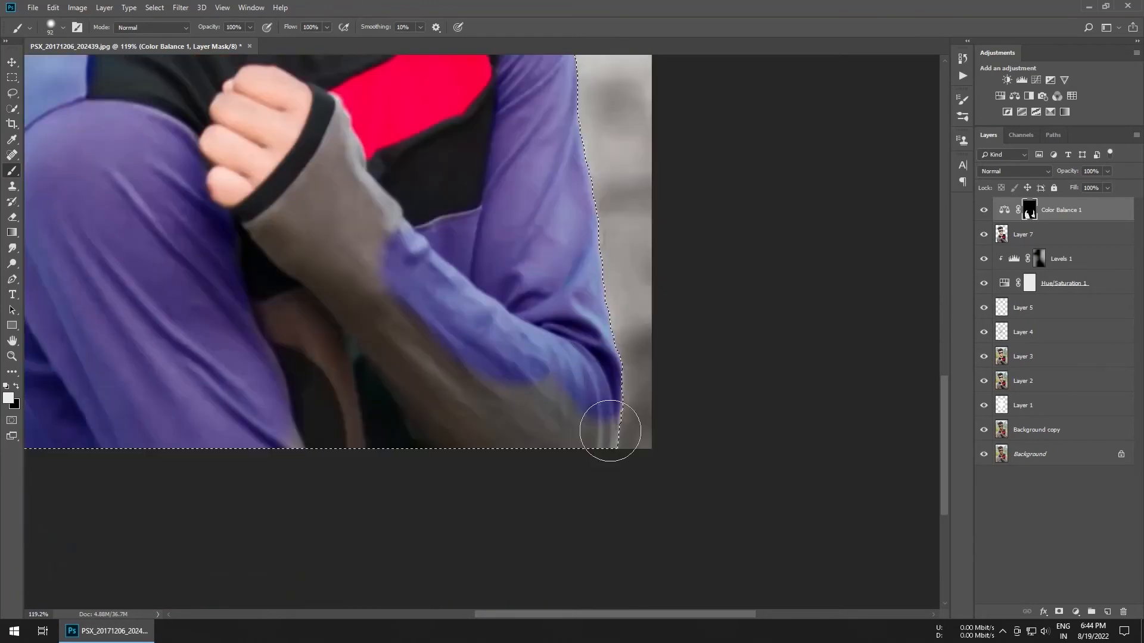
Paint the Color Balance mask white over the bent forearm's sleeve from the elbow up to the black cuff
mouse_move(607, 429)
left_mouse_down()
mouse_move(514, 430)
mouse_move(561, 373)
left_mouse_up()
left_click_drag(369, 301, 395, 350)
scroll(295, 241, "up", 8)
right_click(270, 225, "alt")
mouse_move(250, 203)
left_mouse_down()
mouse_move(198, 215)
mouse_move(213, 237)
mouse_move(267, 260)
mouse_move(351, 343)
mouse_move(232, 215)
left_mouse_up()
left_click_drag(288, 172, 242, 408)
right_click(296, 340, "alt")
mouse_move(242, 409)
left_mouse_down()
mouse_move(280, 357)
mouse_move(331, 223)
mouse_move(331, 386)
mouse_move(395, 425)
mouse_move(463, 496)
left_mouse_up()
Fill in the Color Balance mask with a smaller brush along the grey fabric between the knee and the forearm
scroll(331, 242, "up", 3)
right_click(342, 252, "alt")
scroll(393, 406, "down", 4)
right_click(378, 400, "alt")
scroll(360, 497, "down", 3)
left_click_drag(360, 497, 388, 512)
left_click_drag(411, 537, 439, 329)
right_click(370, 403, "alt")
mouse_move(343, 383)
left_mouse_down()
mouse_move(304, 390)
mouse_move(383, 464)
mouse_move(400, 520)
left_mouse_up()
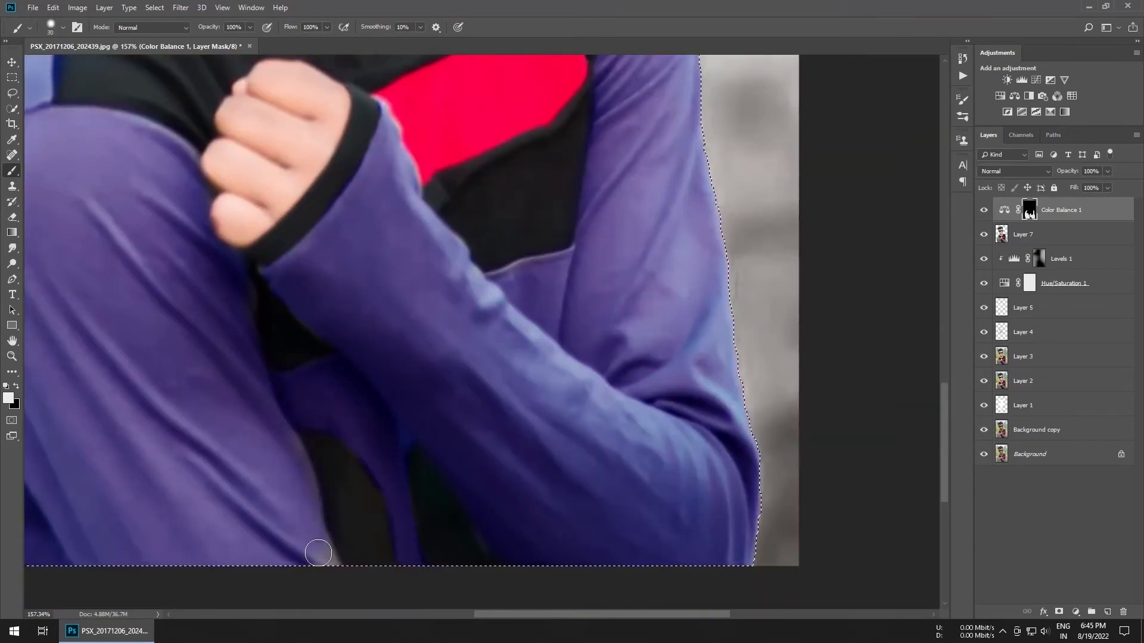
Paint the Color Balance mask white over both sunglass lenses to turn them blue
scroll(318, 557, "down", 13)
scroll(426, 256, "up", 8)
scroll(426, 256, "down", 7)
scroll(444, 255, "up", 16)
left_click_drag(396, 304, 424, 271)
scroll(358, 256, "up", 4)
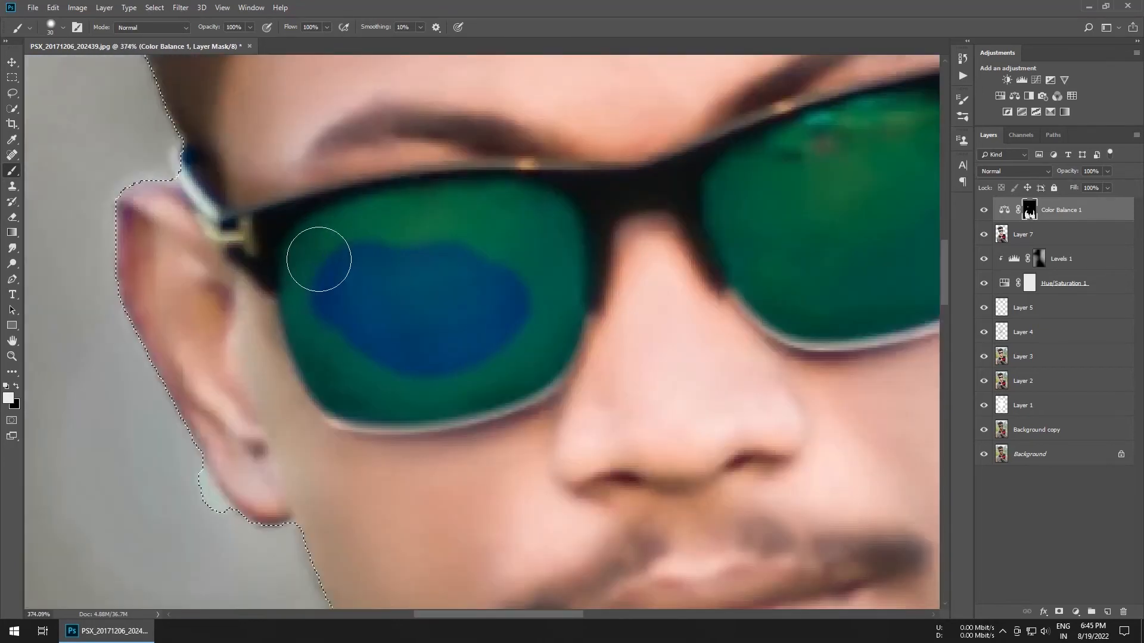
mouse_move(316, 255)
left_mouse_down()
mouse_move(370, 228)
mouse_move(489, 215)
mouse_move(561, 255)
mouse_move(539, 283)
mouse_move(548, 314)
mouse_move(518, 369)
mouse_move(316, 301)
left_mouse_up()
scroll(316, 301, "down", 2)
mouse_move(494, 334)
left_mouse_down()
mouse_move(548, 255)
mouse_move(681, 253)
mouse_move(500, 334)
mouse_move(626, 380)
mouse_move(689, 265)
mouse_move(460, 332)
left_mouse_up()
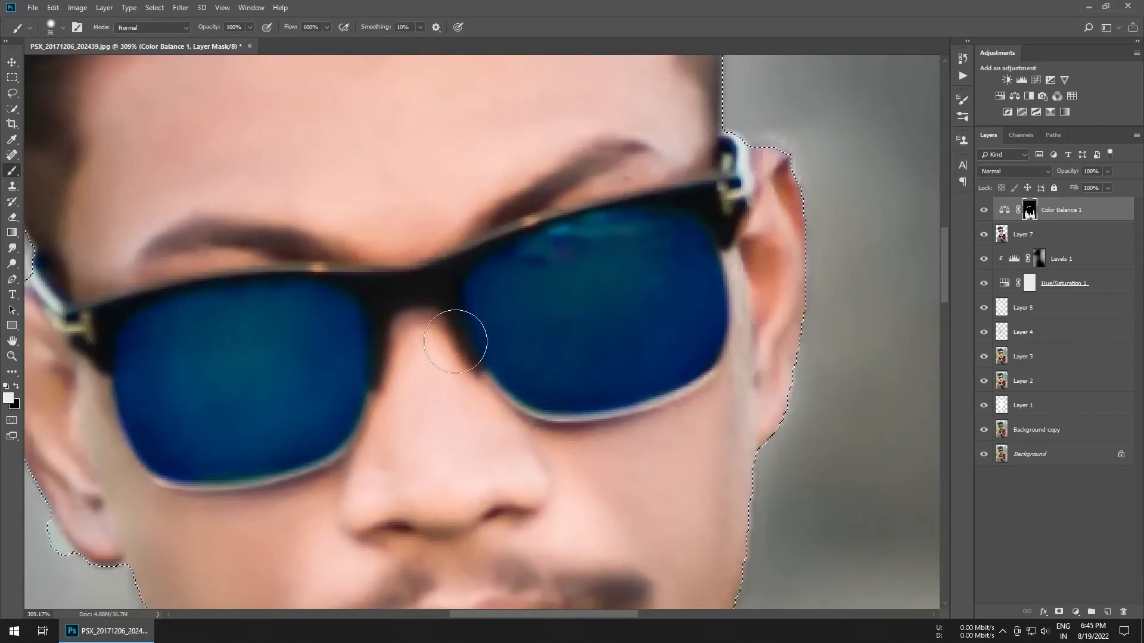
Compare the picture with and without the Color Balance layer and slightly lower the layer's opacity
key("ctrl+0")
left_click(984, 210)
left_click(984, 209)
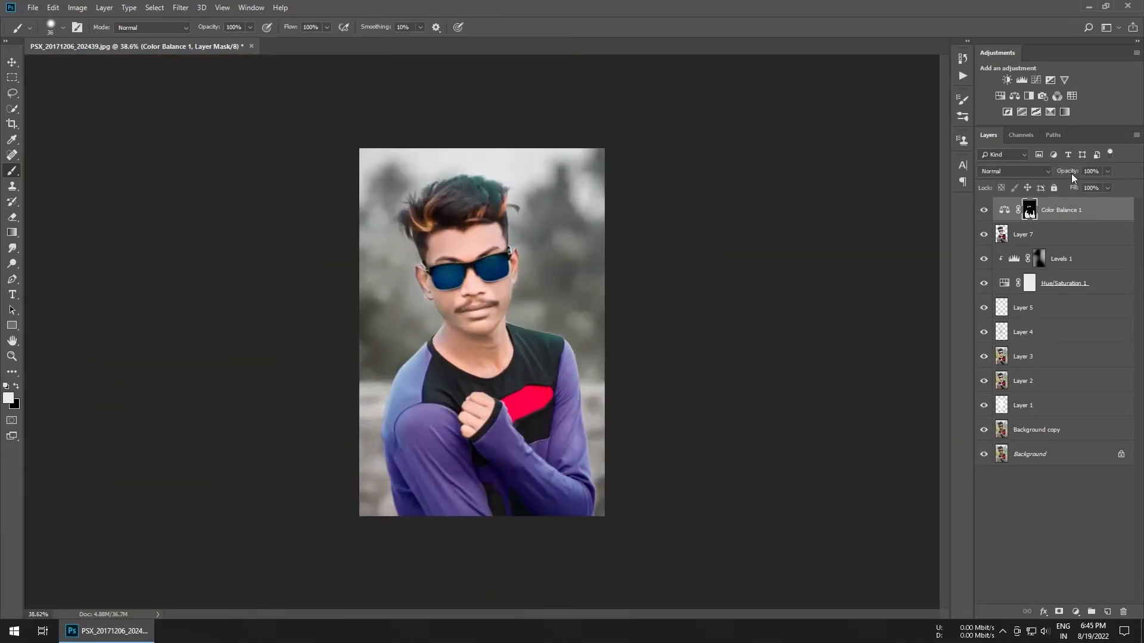
left_click_drag(1068, 171, 1052, 176)
Add a new layer in Color blend mode, sample purple from the clothing and paint it over the bluish shoulder sleeve
left_click(1107, 612)
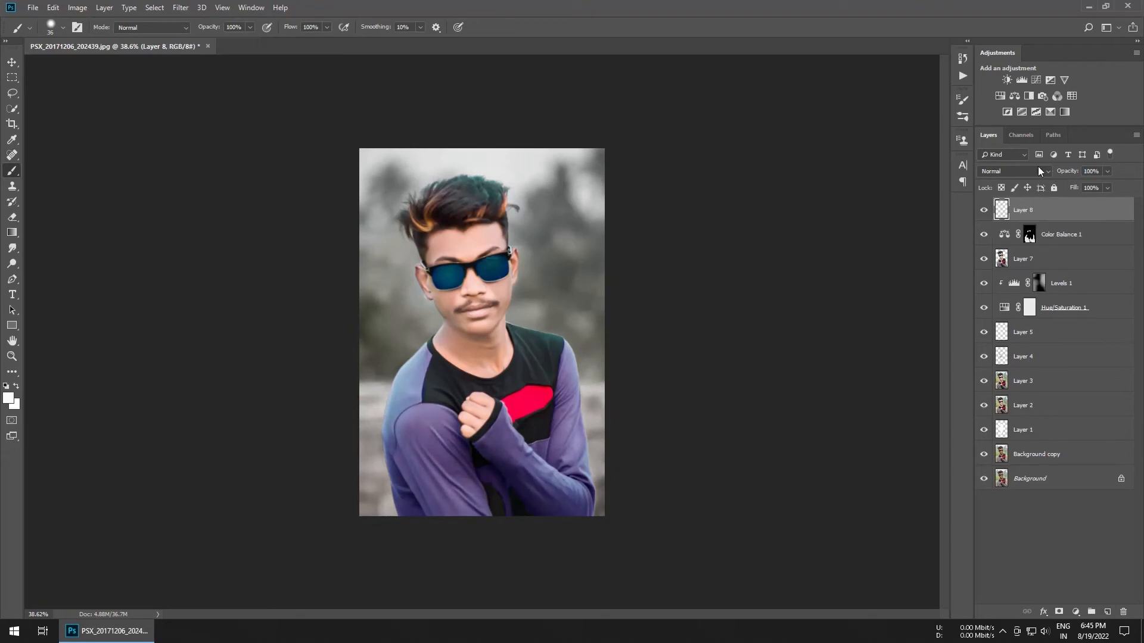
left_click(1014, 171)
left_click(991, 456)
left_click(420, 426, "alt")
scroll(440, 362, "up", 6)
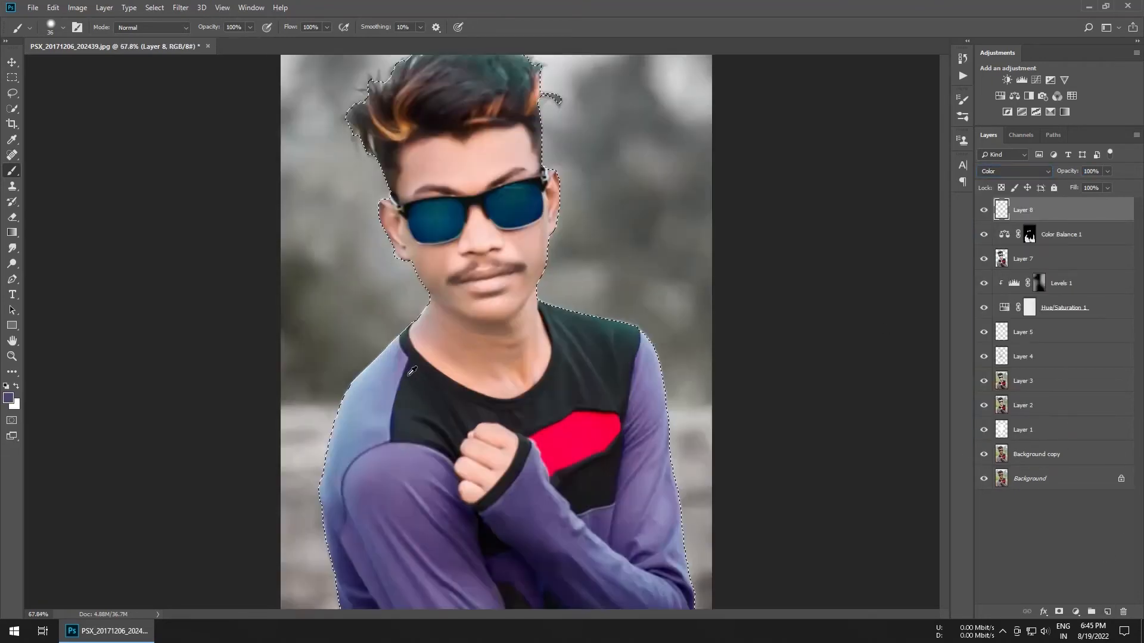
right_click(388, 502, "alt")
mouse_move(322, 436)
left_mouse_down()
mouse_move(370, 345)
mouse_move(376, 364)
mouse_move(403, 238)
left_mouse_up()
left_click_drag(383, 331, 405, 226)
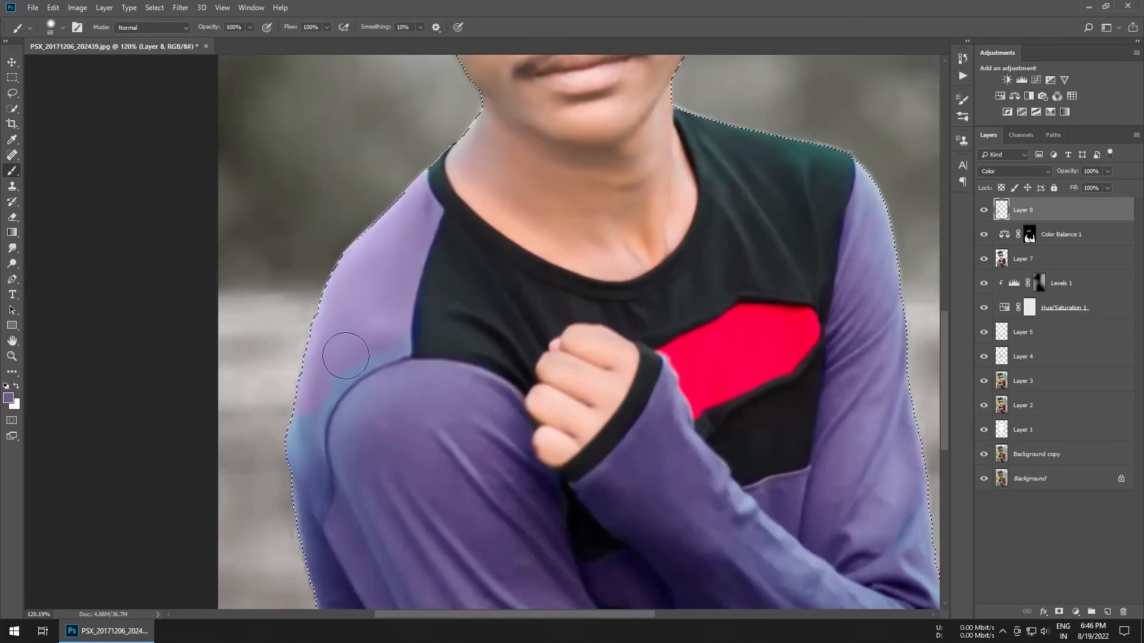
left_click_drag(345, 356, 317, 442)
Sample a darker purple from the clothing and even out the color along the lower sleeve and knee on the Color layer
scroll(323, 290, "down", 4)
scroll(386, 453, "up", 3)
left_click(360, 425, "alt")
right_click(337, 490, "alt")
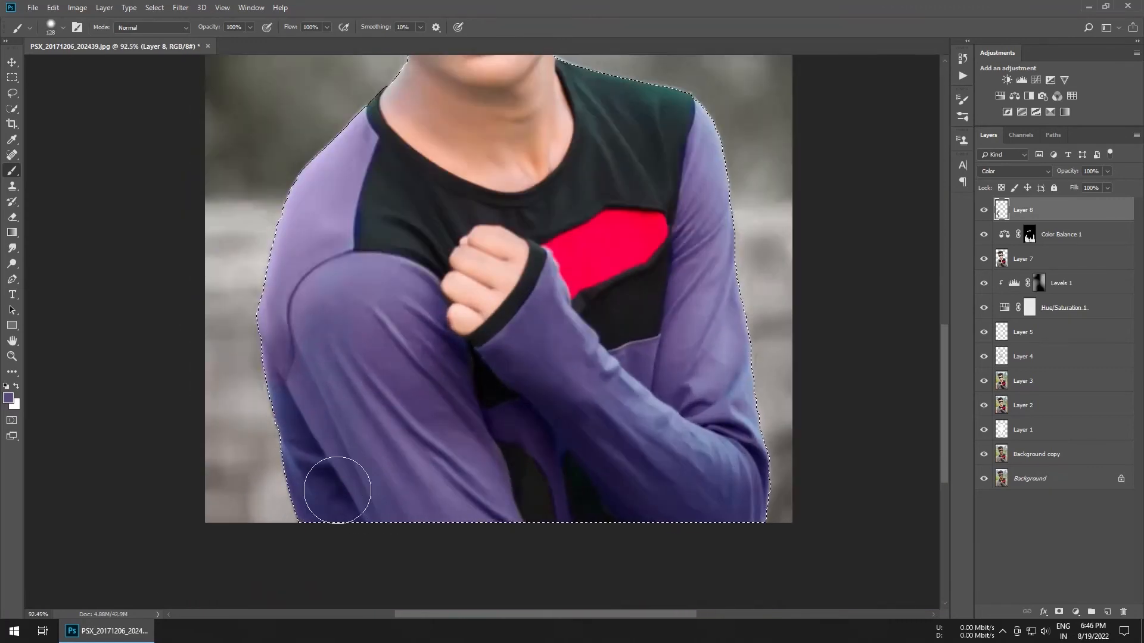
mouse_move(317, 246)
left_mouse_down()
mouse_move(268, 386)
mouse_move(311, 247)
left_mouse_up()
Sample a lighter sleeve purple, recolor the opposite sleeve on the Color layer, and reduce brush opacity and flow to 41%
scroll(381, 476, "down", 2)
scroll(731, 406, "up", 3)
left_click(608, 329, "alt")
left_click_drag(608, 122, 599, 160)
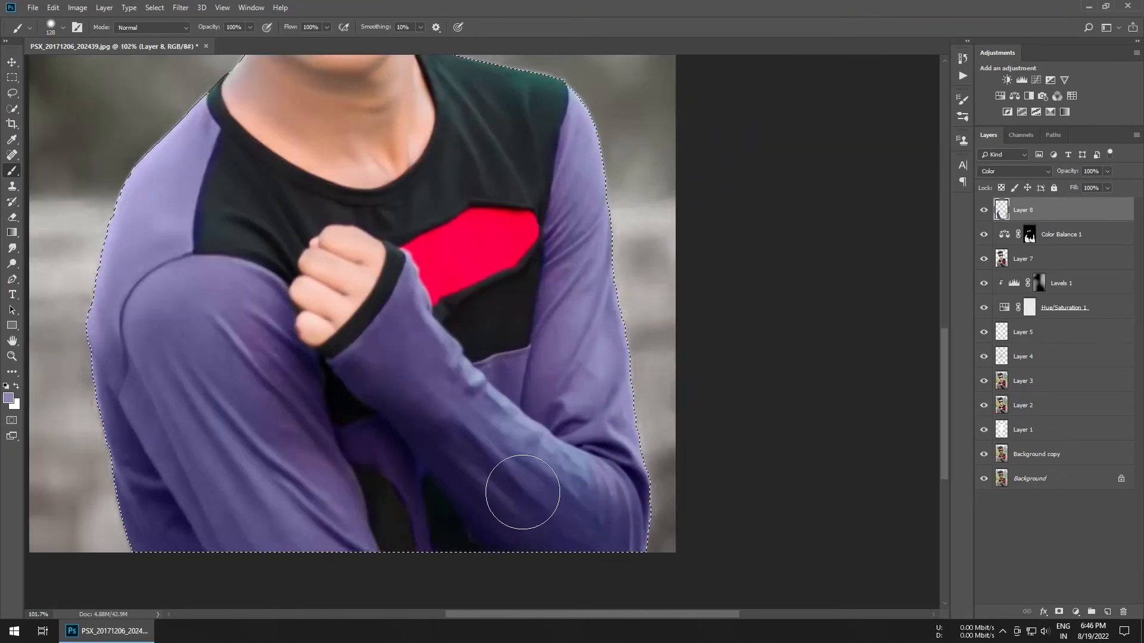
left_click_drag(218, 27, 183, 29)
left_click_drag(291, 27, 258, 74)
key("ctrl+0")
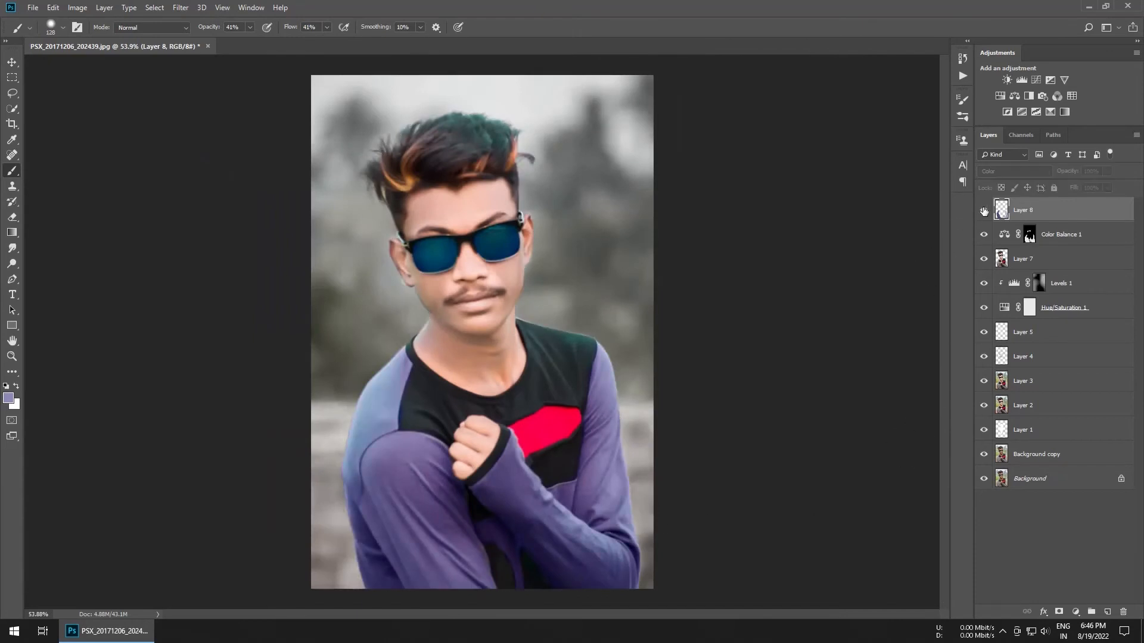
Toggle Layer 8's visibility and examine the recolored clothing across the whole portrait
left_click(984, 211)
scroll(571, 322, "down", 4)
scroll(476, 294, "up", 6)
scroll(464, 239, "down", 5)
scroll(458, 174, "up", 2)
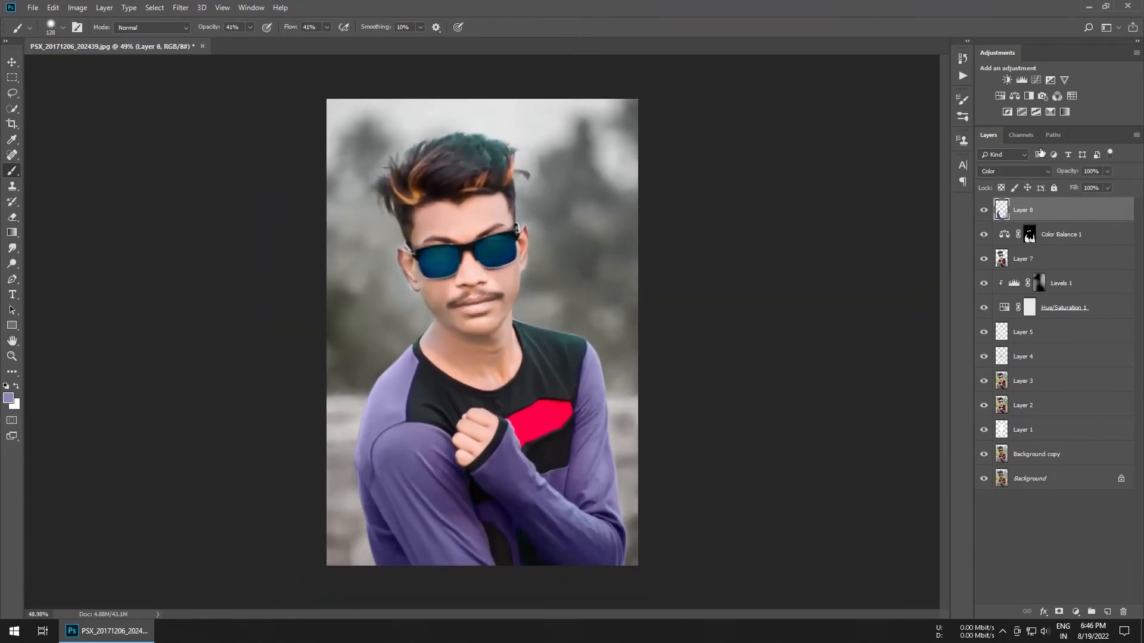
Add a Brightness/Contrast adjustment with brightness 10 and contrast 48
left_click(1007, 80)
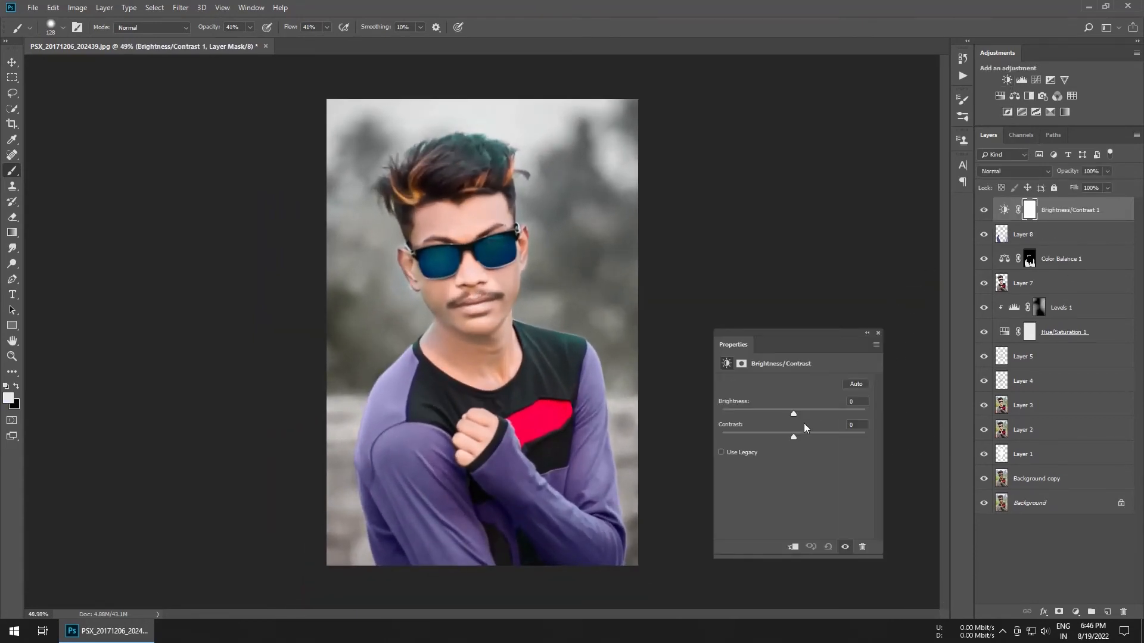
left_click_drag(793, 436, 858, 439)
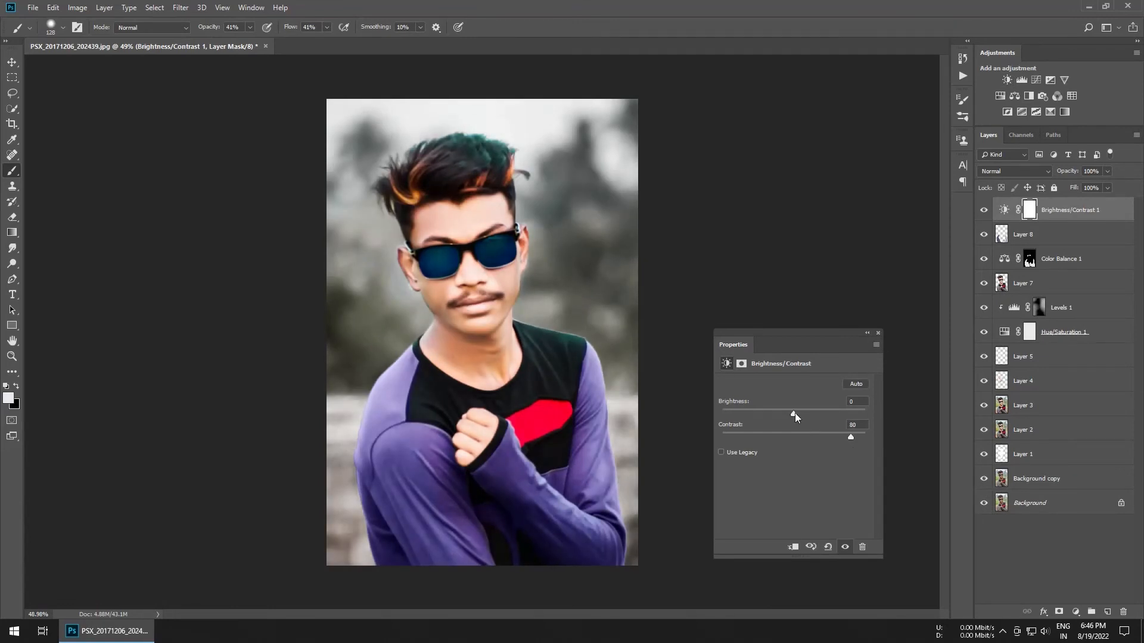
left_click_drag(793, 414, 842, 440)
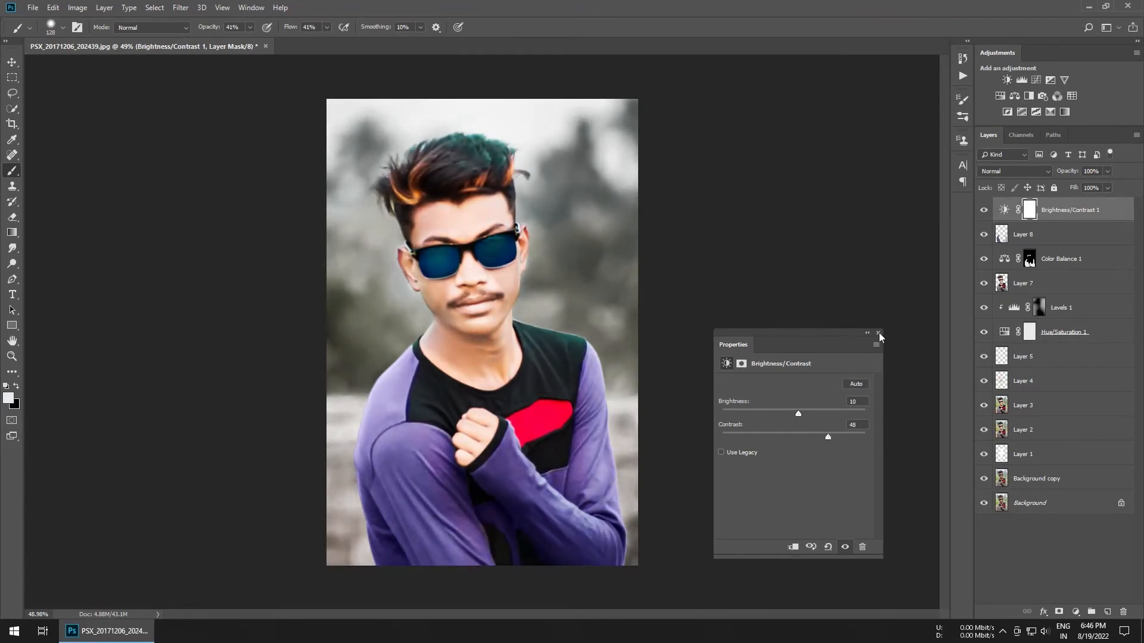
left_click(878, 333)
scroll(538, 371, "down", 1)
Stamp all visible layers into a new layer and sharpen it with Unsharp Mask at amount 243% and radius 2.9 pixels
key("ctrl+shift+alt+e")
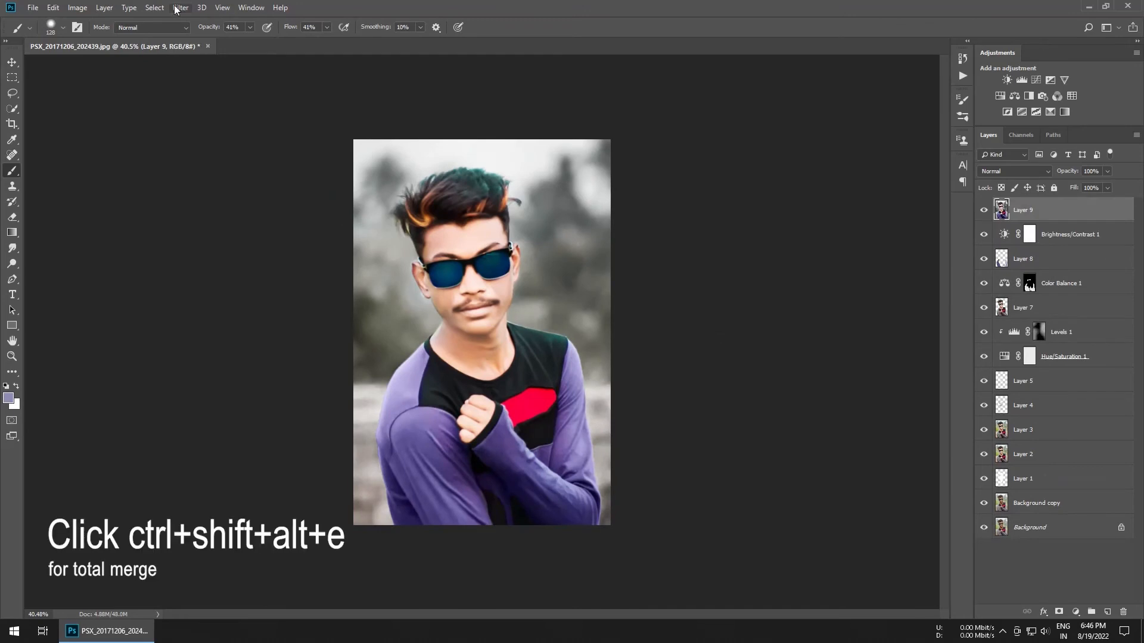
left_click(180, 7)
mouse_move(284, 237)
left_click(358, 289)
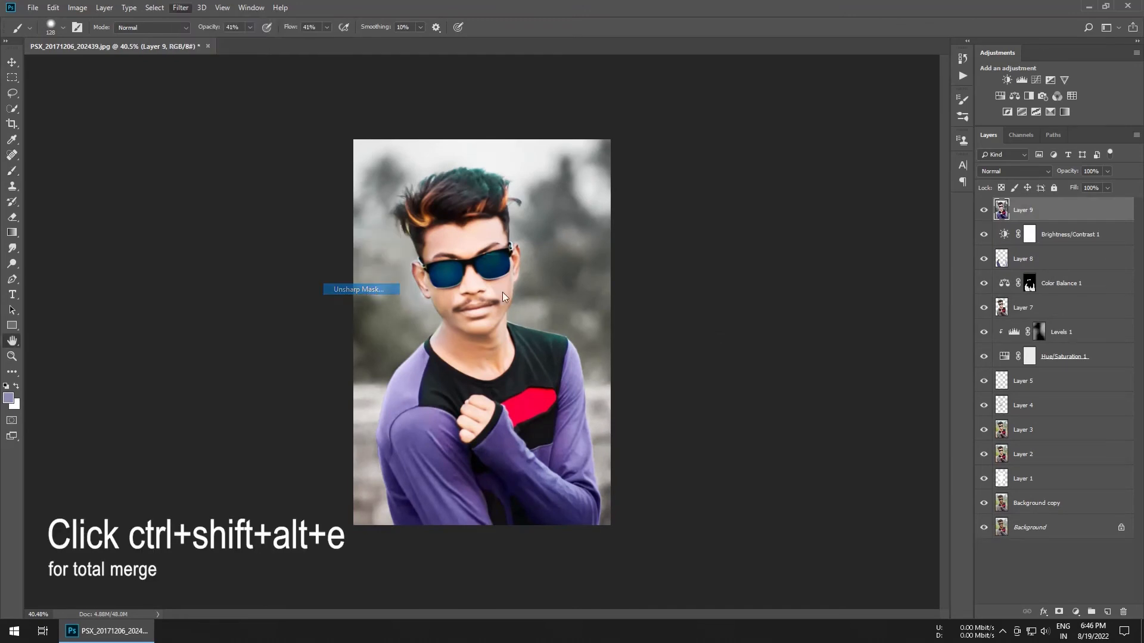
left_click(700, 287)
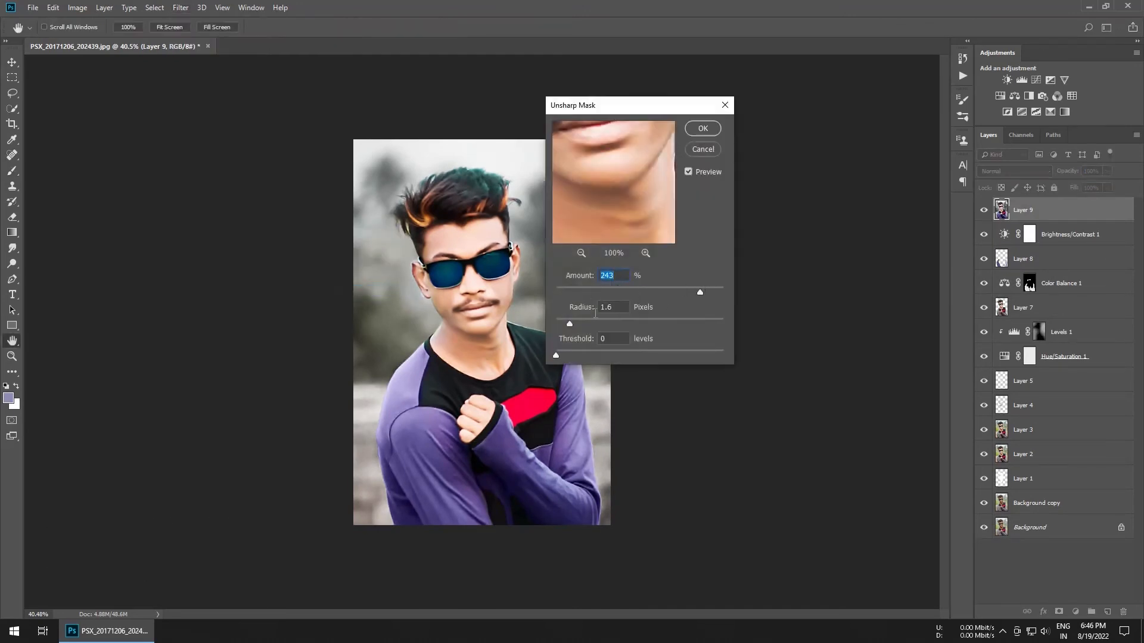
left_click_drag(577, 320, 582, 324)
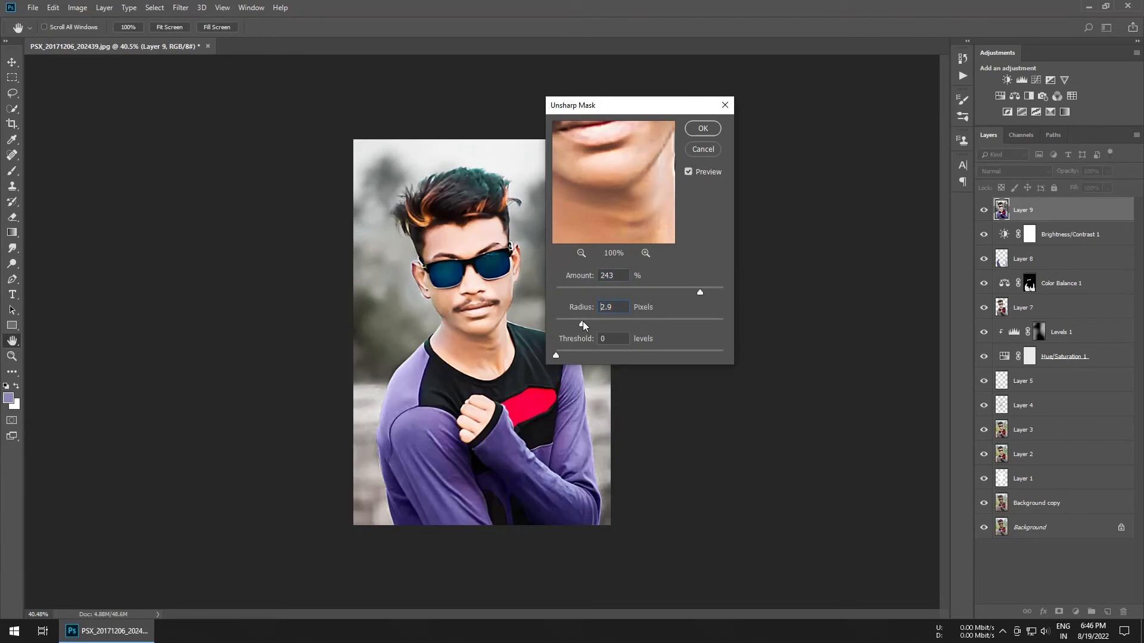
left_click(702, 129)
key("b")
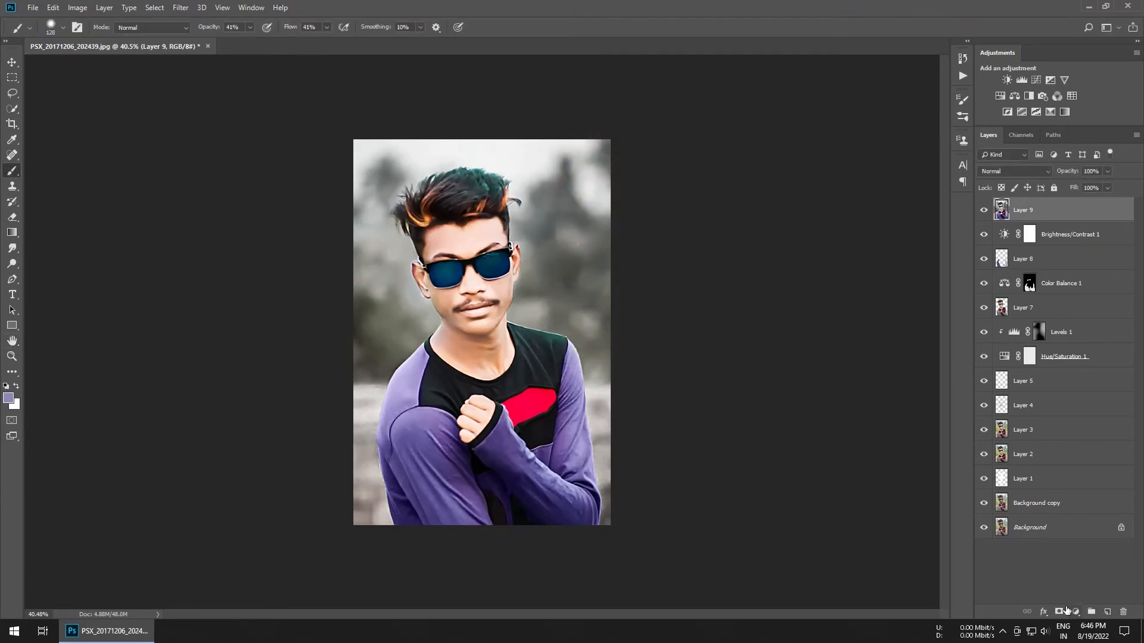
Give the sharpened layer an inverted black mask and paint it white over the sunglasses, face and hair
key("ctrl+i")
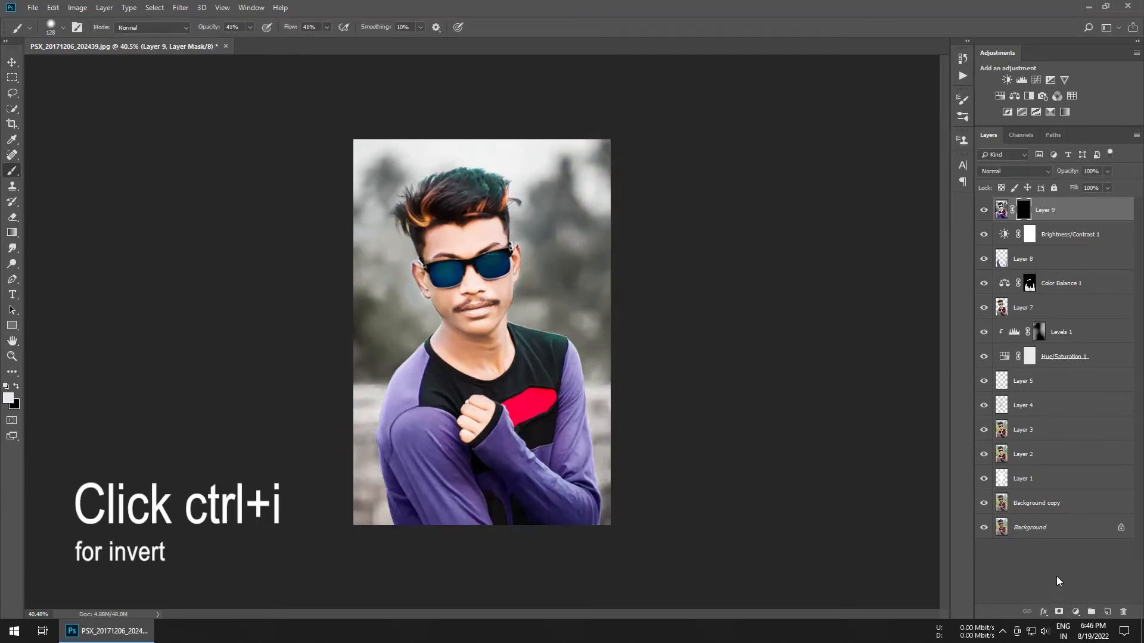
scroll(549, 209, "up", 5)
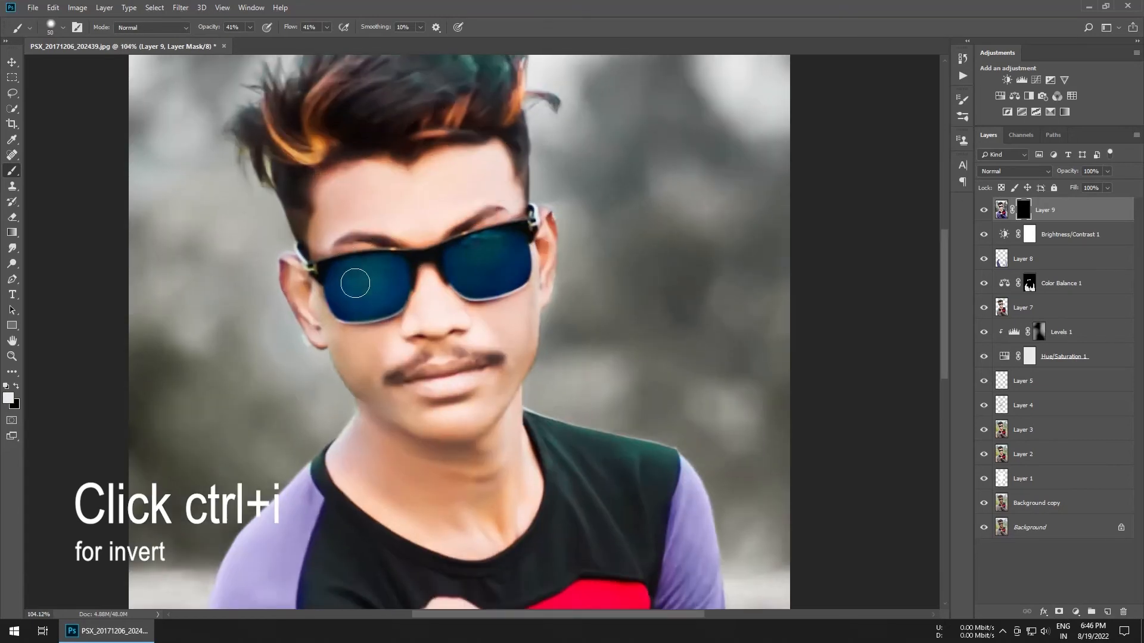
mouse_move(332, 248)
left_mouse_down()
mouse_move(478, 232)
mouse_move(420, 325)
mouse_move(441, 373)
left_mouse_up()
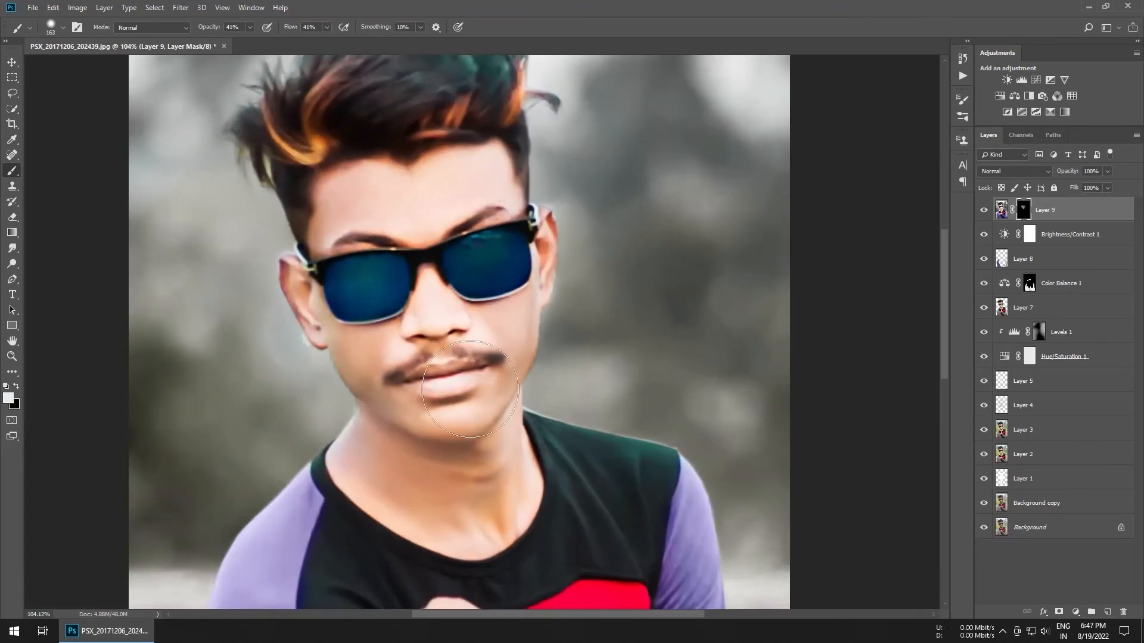
left_click_drag(411, 141, 431, 218)
mouse_move(497, 192)
left_mouse_down()
mouse_move(484, 171)
mouse_move(444, 169)
left_mouse_up()
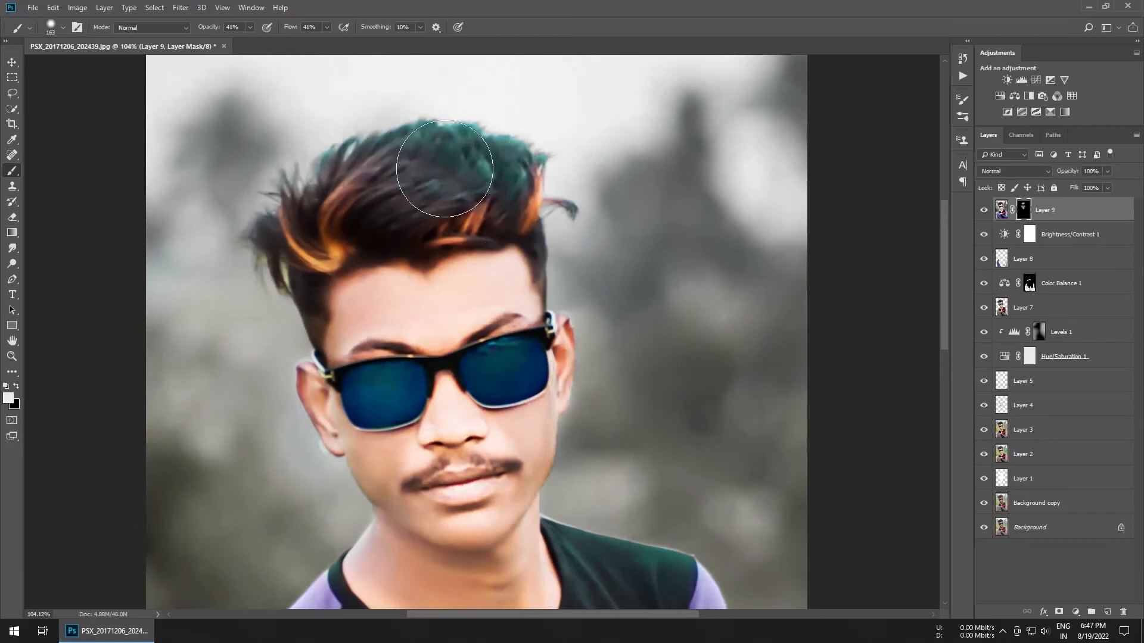
Enlarge the brush and paint the sharpened layer's mask white over the hand and clothing
key("ctrl+0")
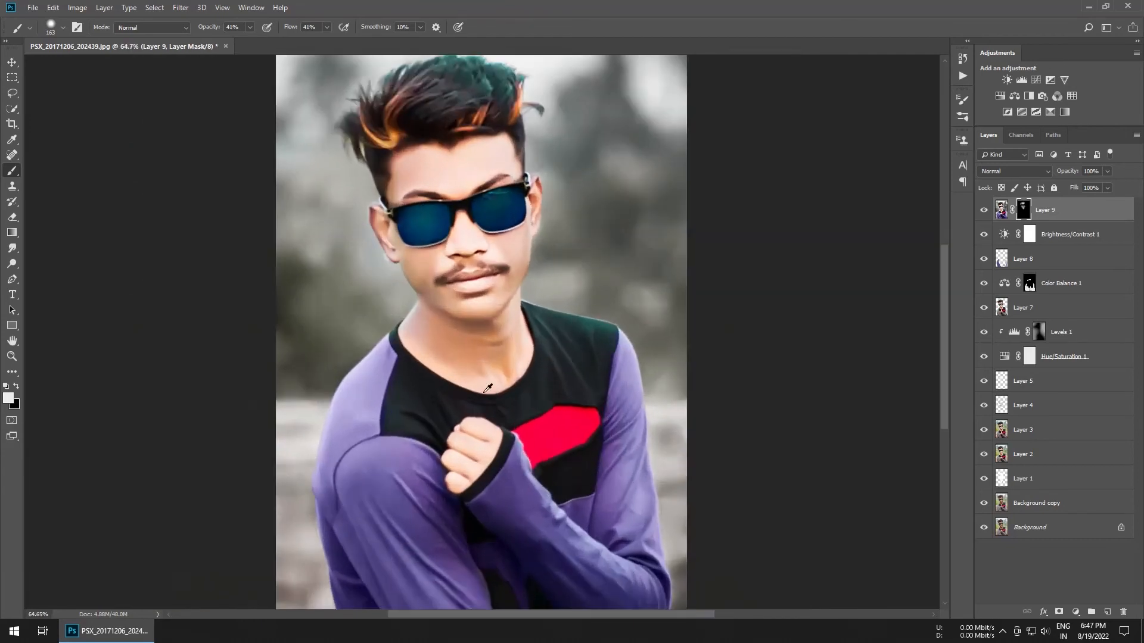
right_click(485, 433, "alt")
left_click_drag(415, 415, 459, 472)
scroll(576, 341, "down", 3)
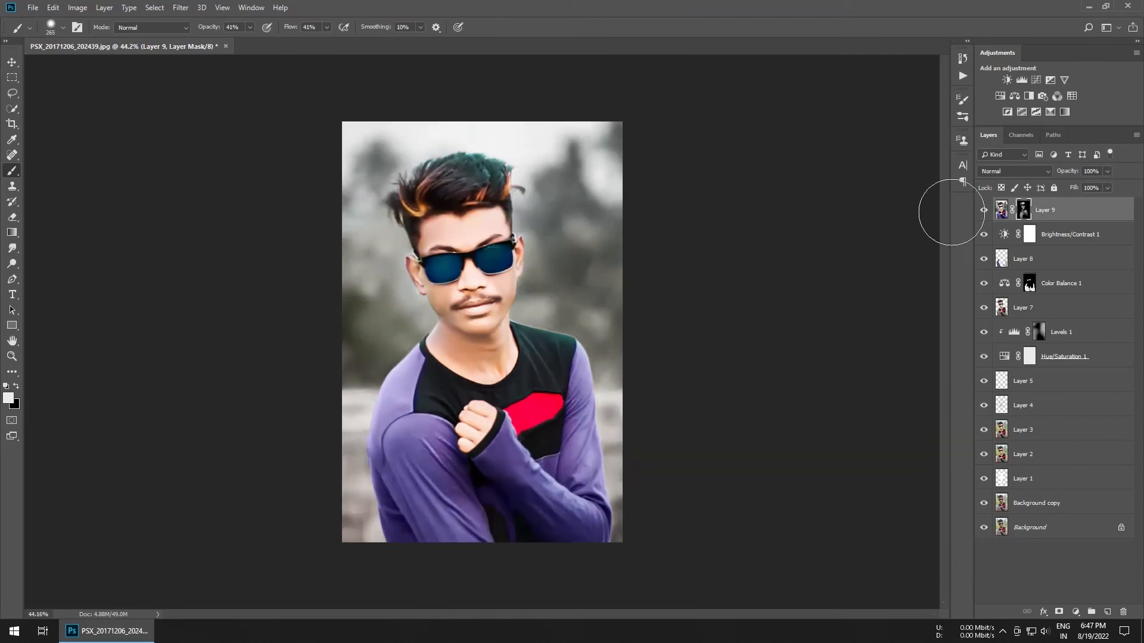
scroll(491, 312, "up", 2)
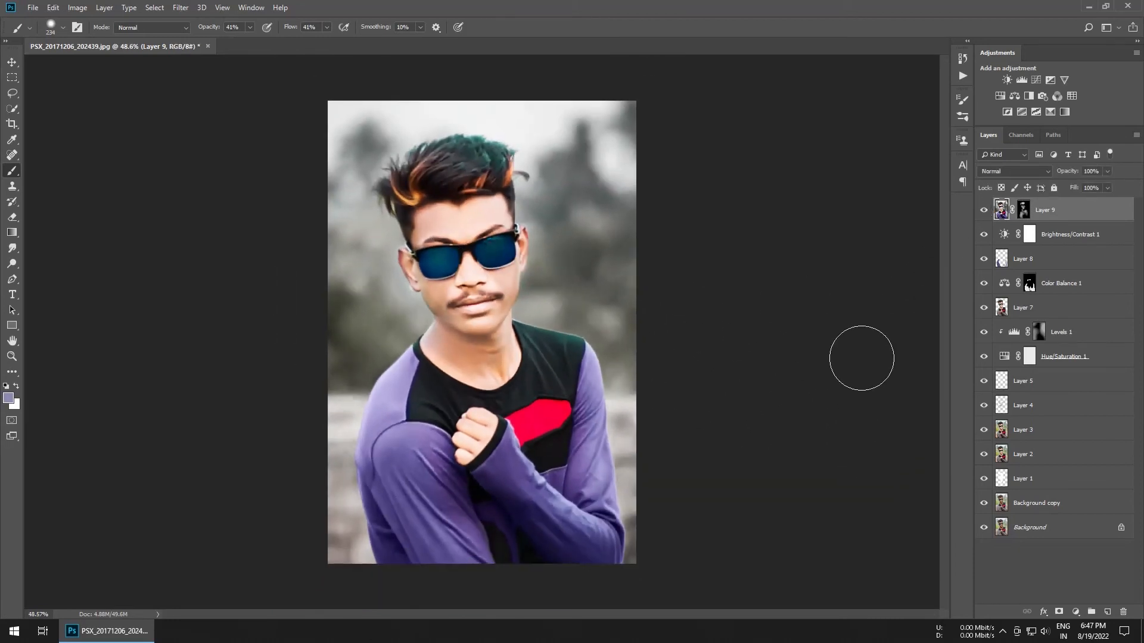
Stamp all visible layers into a new layer and sharpen it with Unsharp Mask at amount 259% and radius 3.9 pixels
key("ctrl+shift+alt+e")
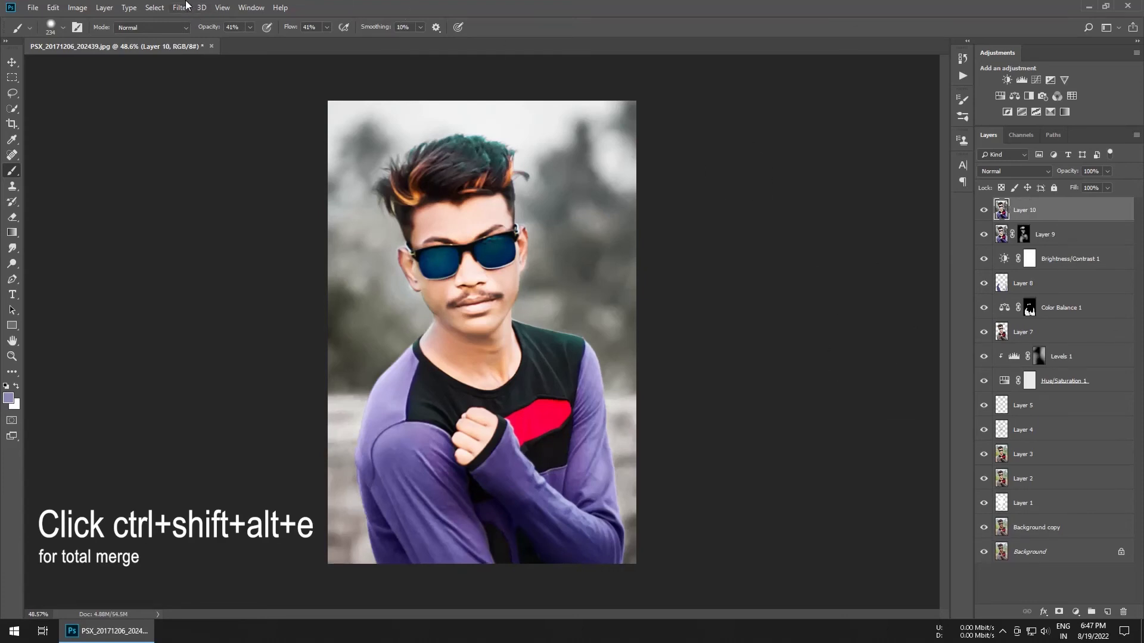
left_click(182, 7)
mouse_move(244, 232)
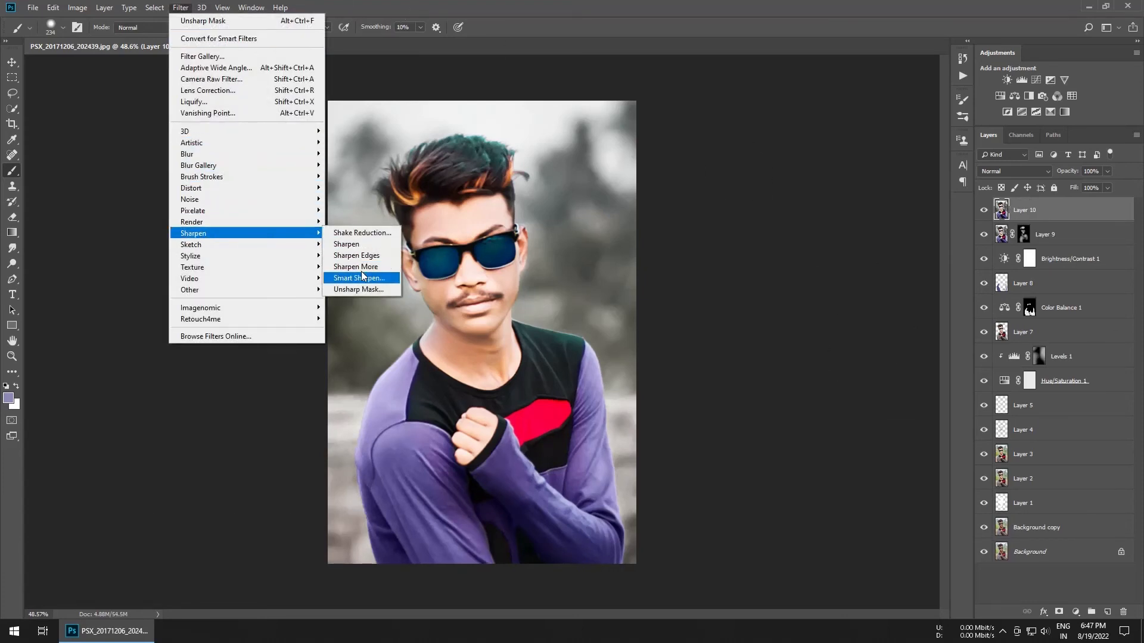
left_click(358, 289)
left_click_drag(701, 289, 719, 283)
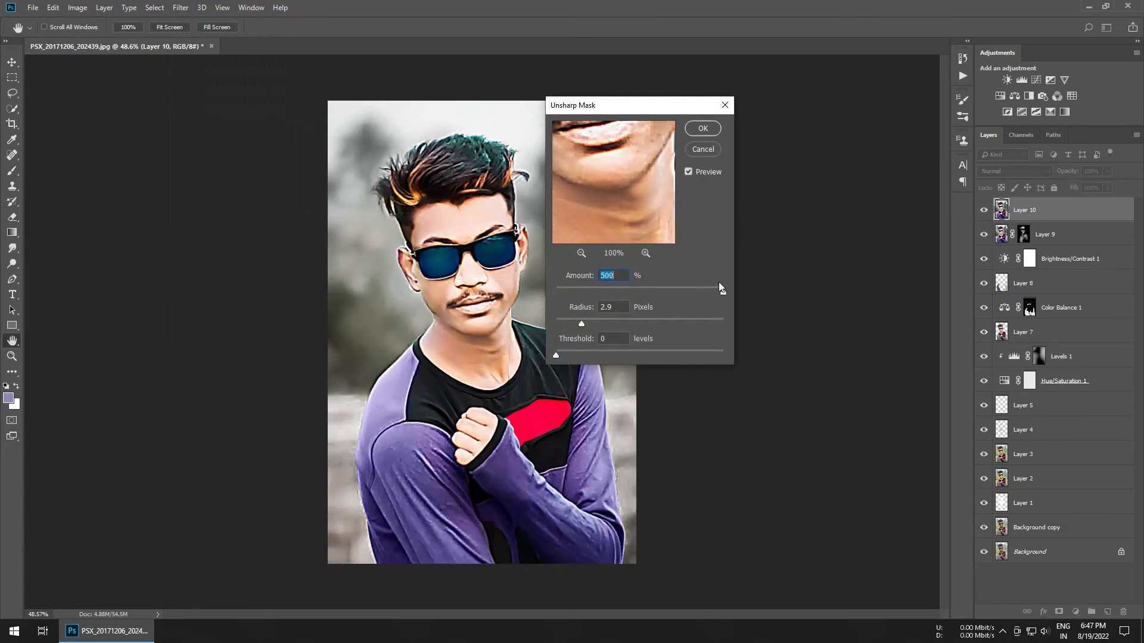
left_click_drag(588, 323, 591, 322)
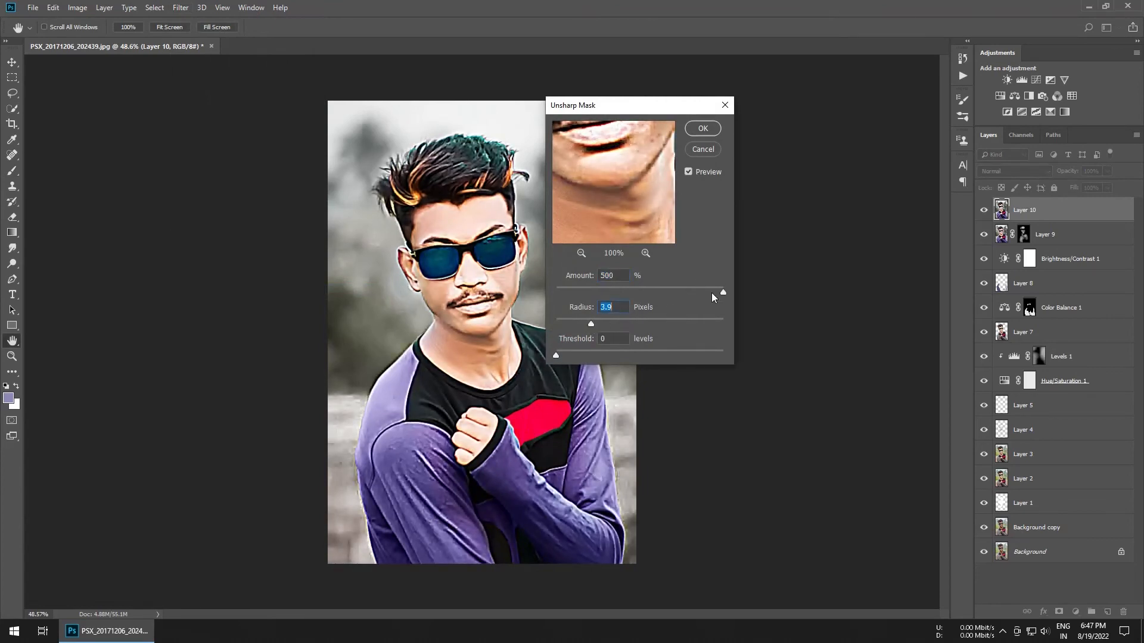
left_click_drag(711, 292, 695, 291)
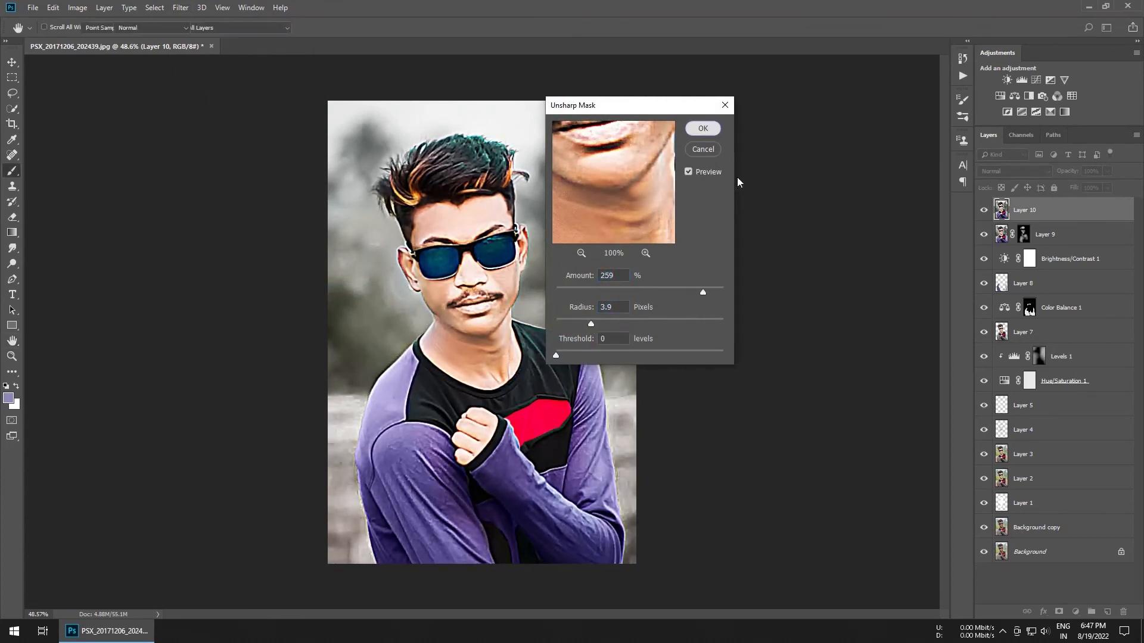
left_click(703, 128)
Give the newly sharpened layer an inverted black mask and paint it white over the hair with a 69-pixel brush
left_click(1058, 612)
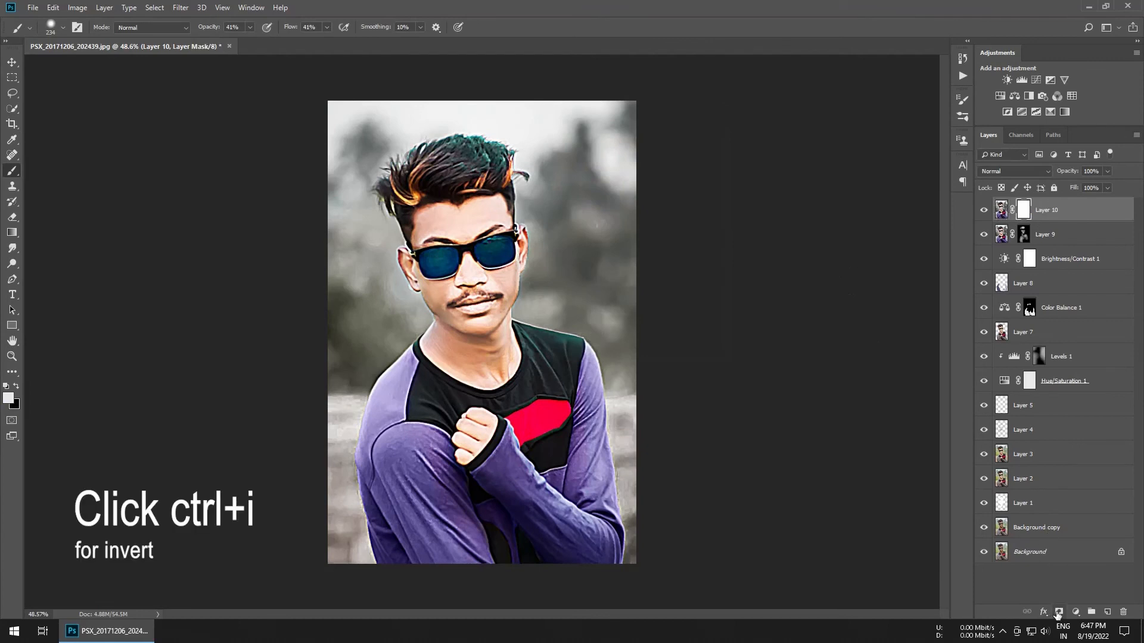
key("ctrl+i")
scroll(507, 143, "up", 7)
right_click(452, 174, "alt")
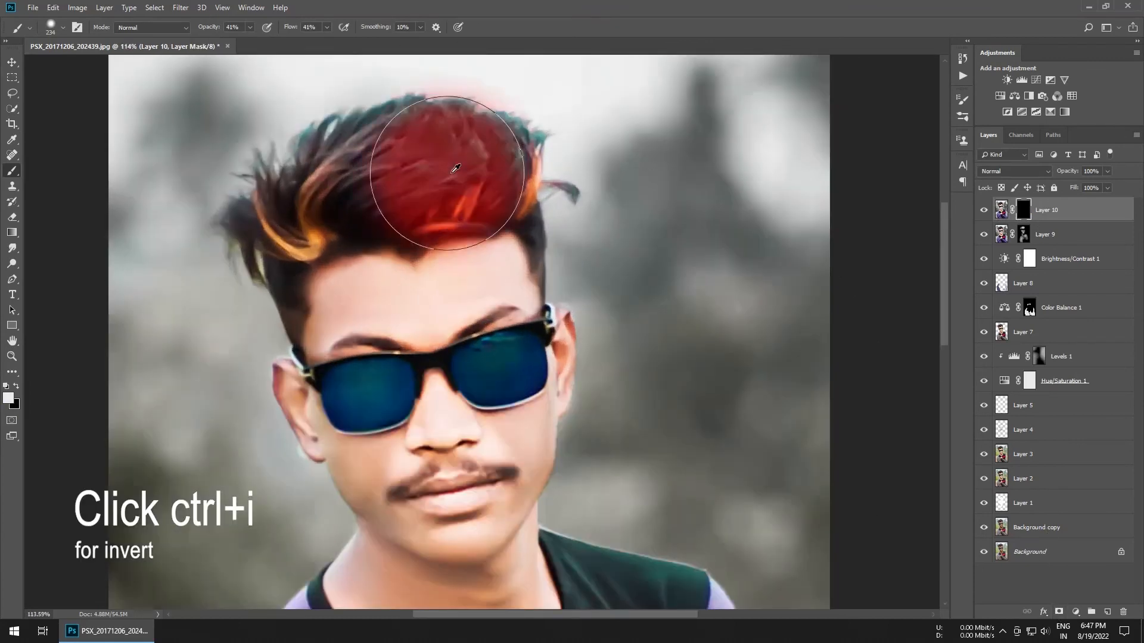
right_click(459, 182, "alt")
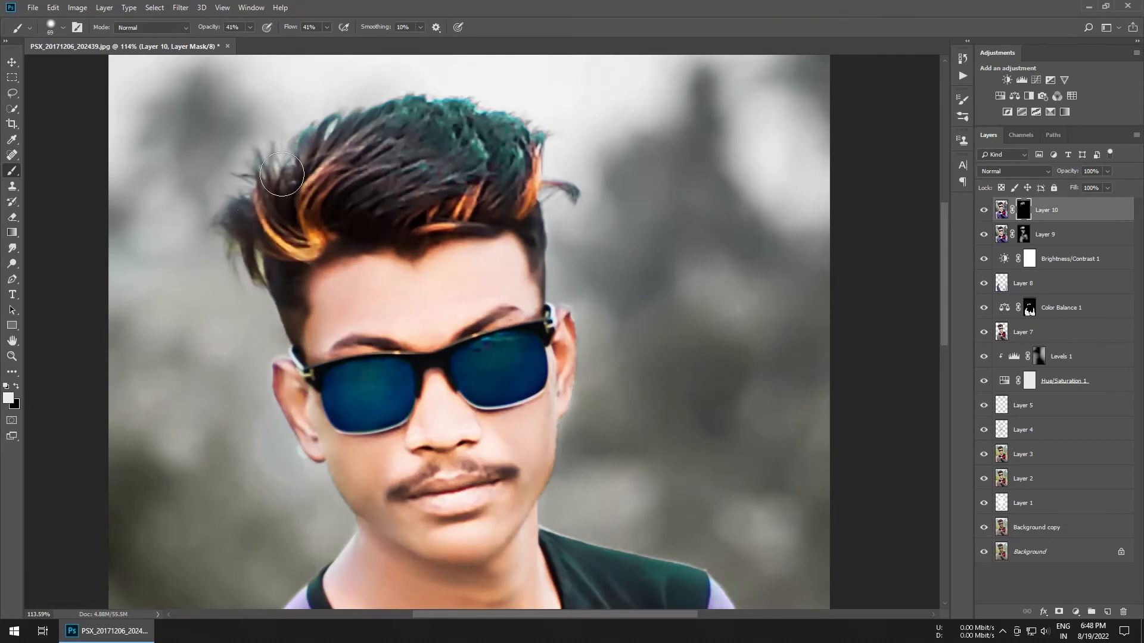
scroll(356, 197, "down", 6)
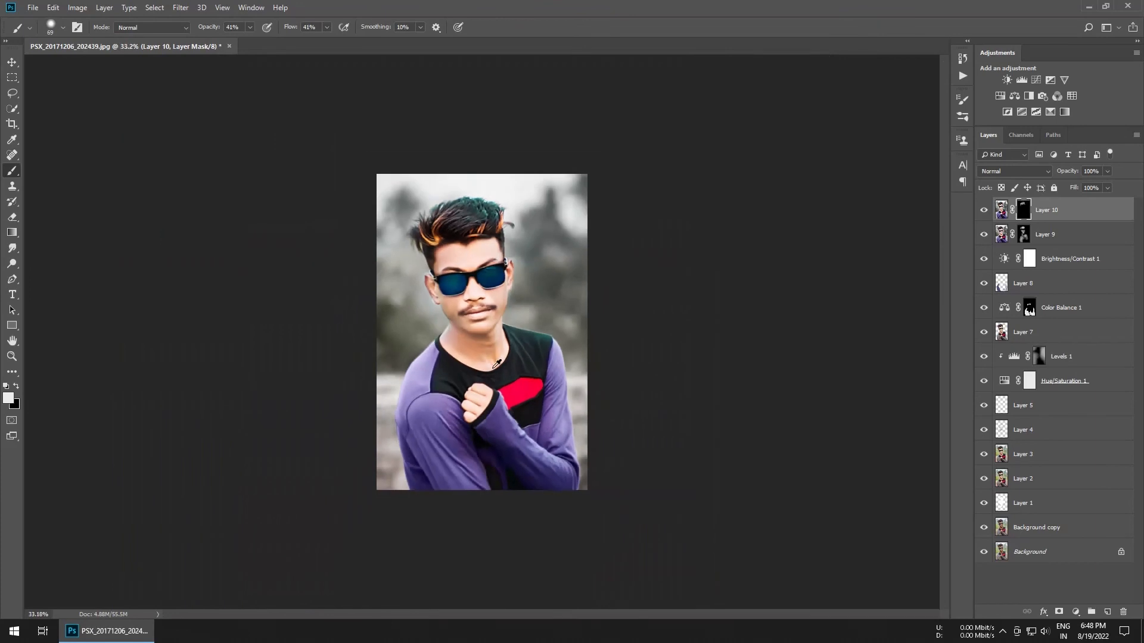
Stamp all visible layers into a new layer and apply Paint Daubs with brush size 3, sharpness 4 and the Simple brush type
scroll(584, 361, "up", 2)
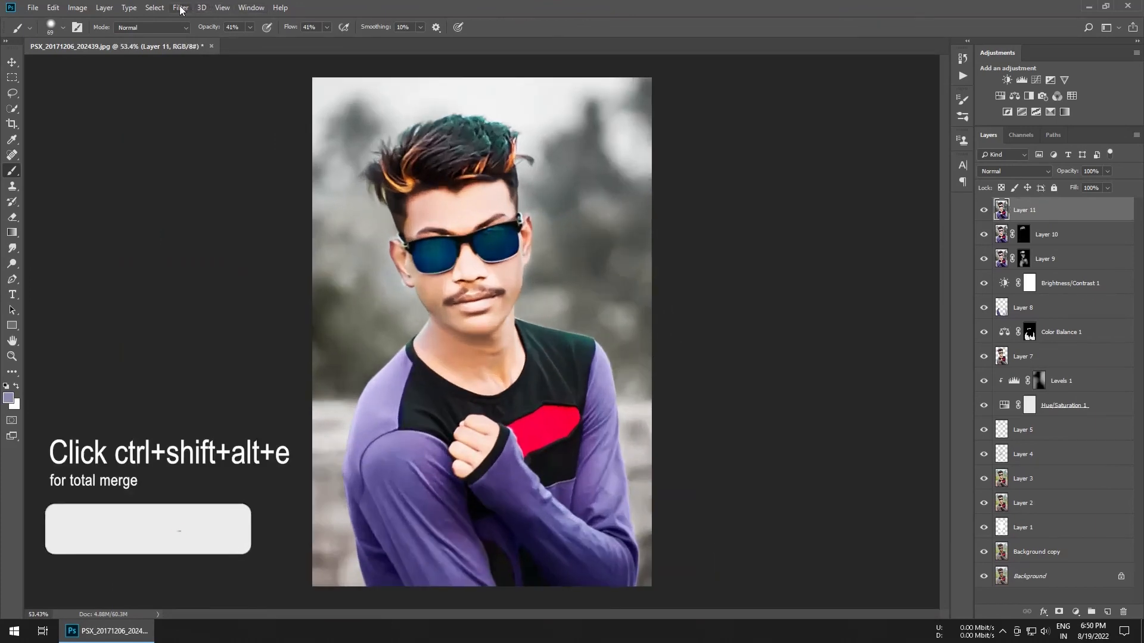
left_click(181, 7)
mouse_move(213, 146)
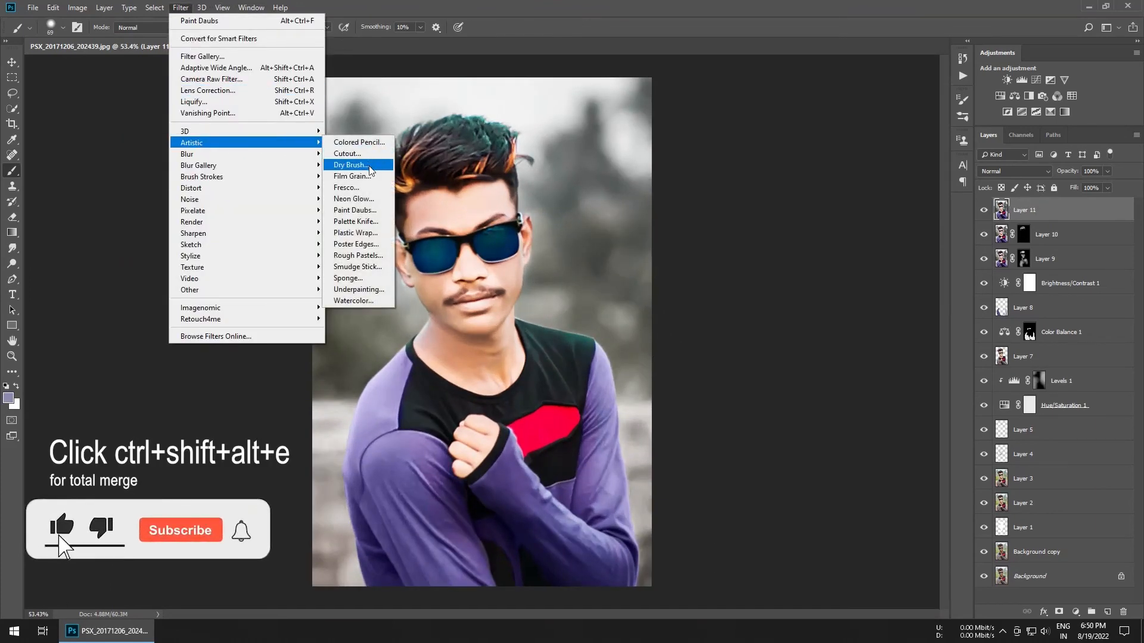
left_click(356, 210)
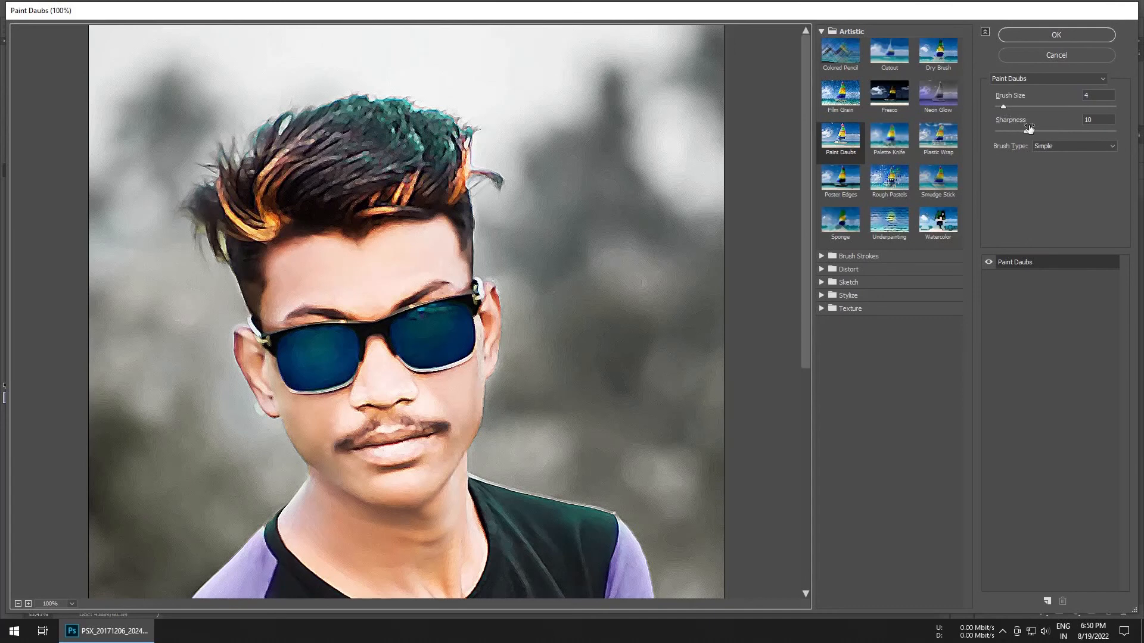
mouse_move(1009, 108)
left_mouse_down()
mouse_move(984, 111)
mouse_move(1001, 115)
left_mouse_up()
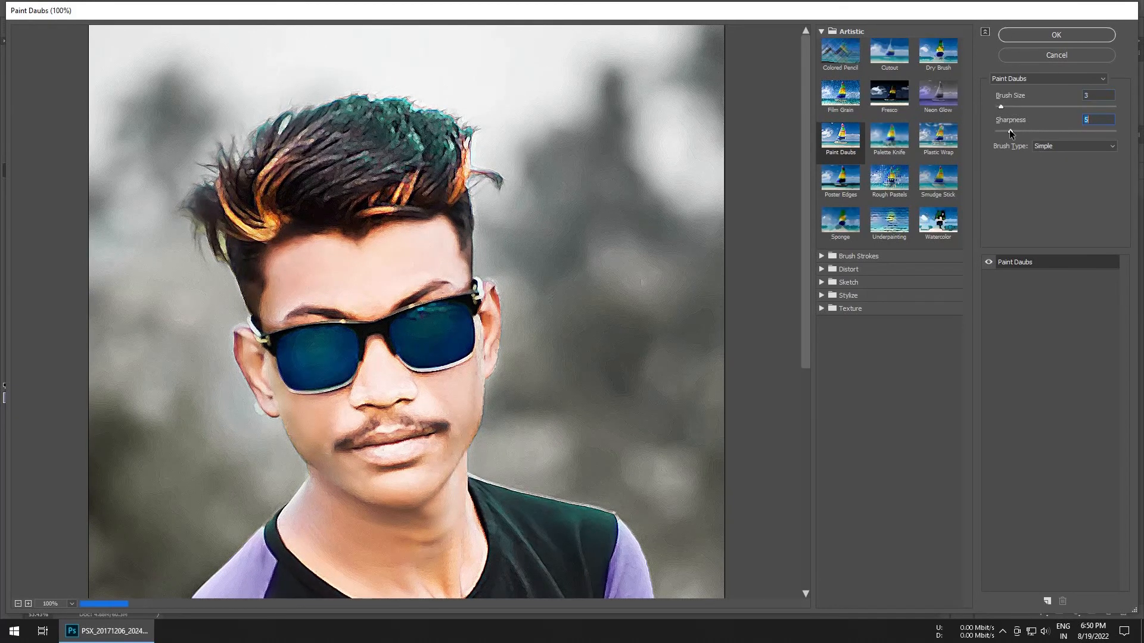
left_click_drag(1011, 131, 1007, 132)
left_click(1103, 151)
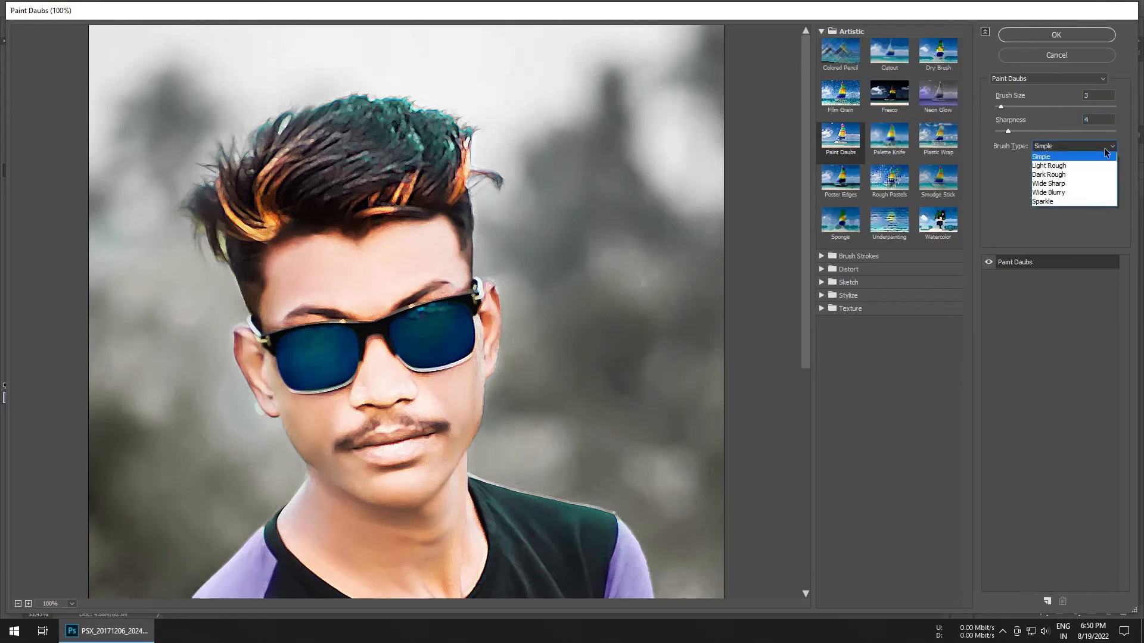
left_click(1104, 148)
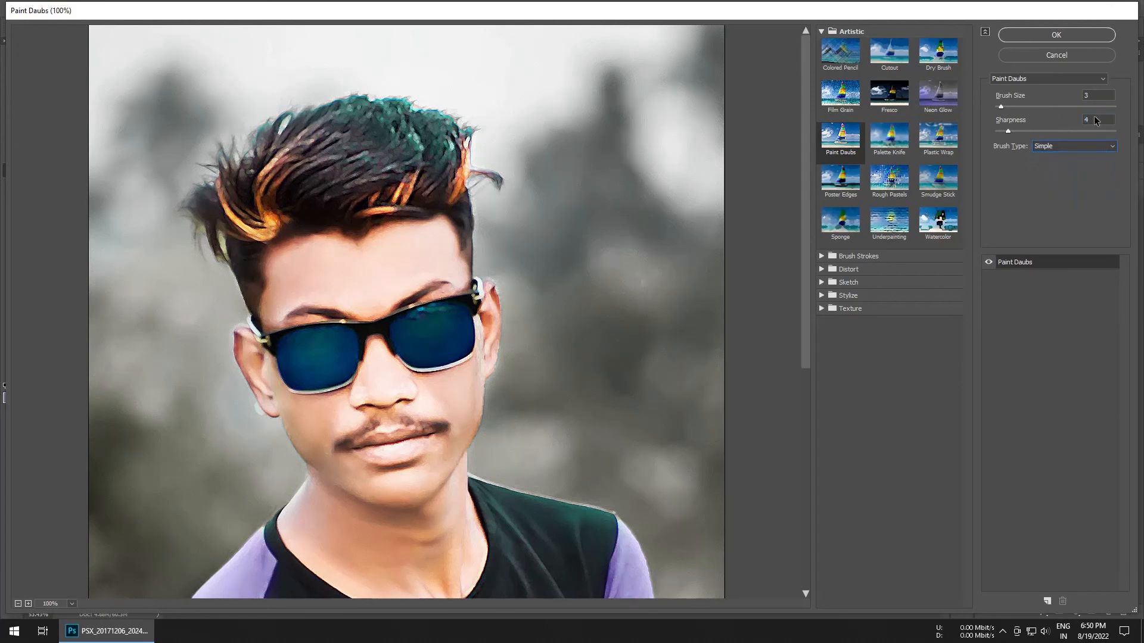
left_click(1067, 35)
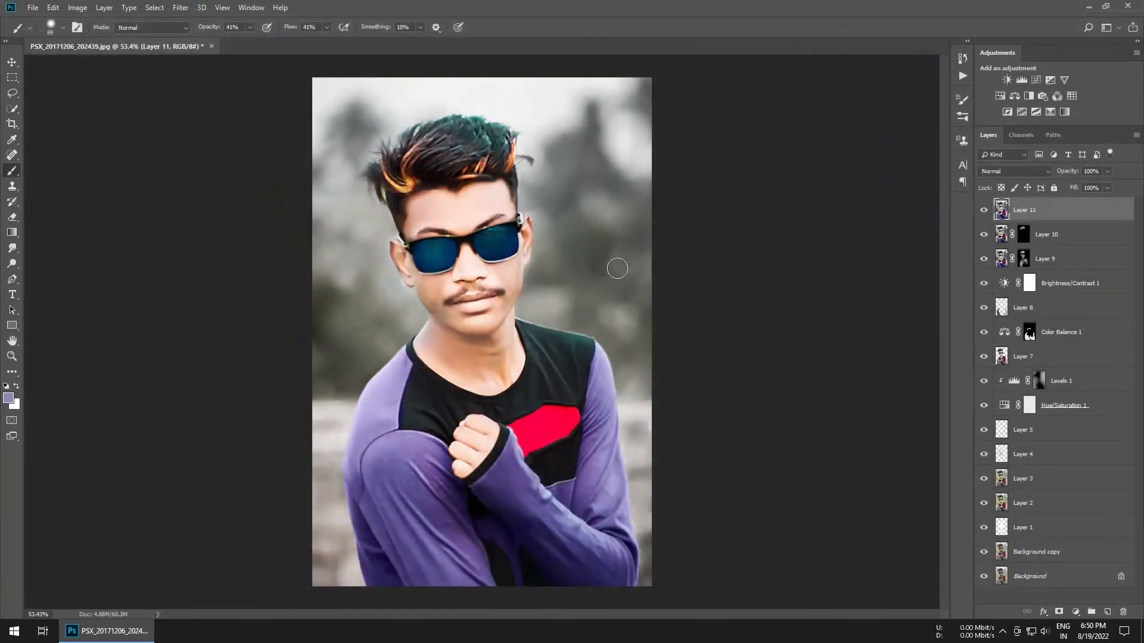
Compare the retouched portrait with the original by showing only the Background layer and restoring the other layers
scroll(584, 255, "down", 2)
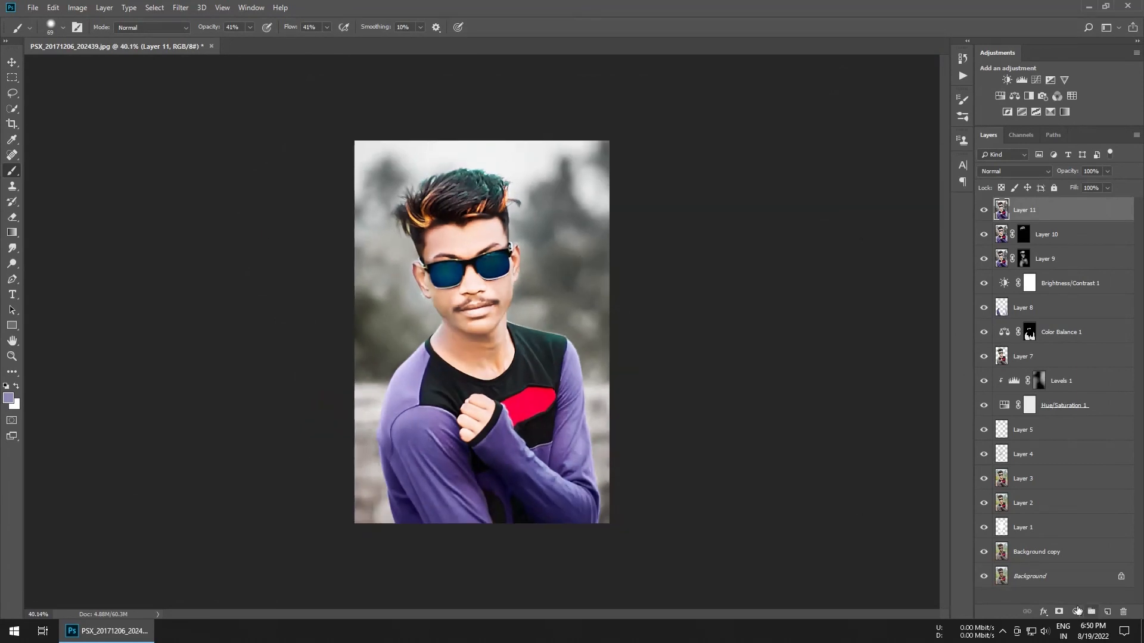
left_click(985, 578, "alt")
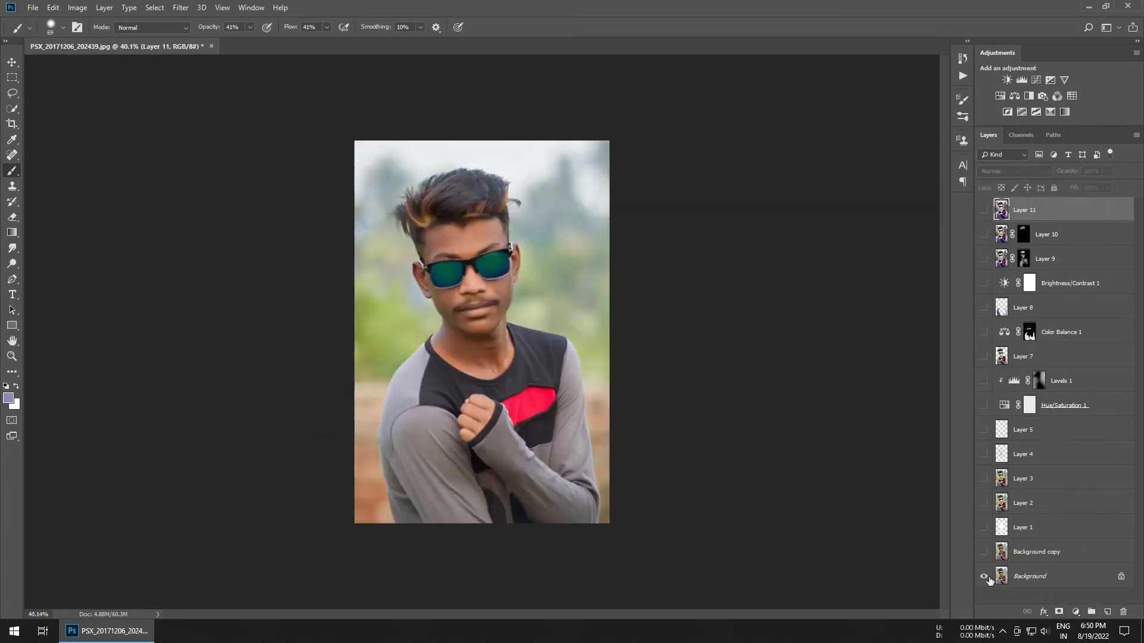
left_click(985, 577, "alt")
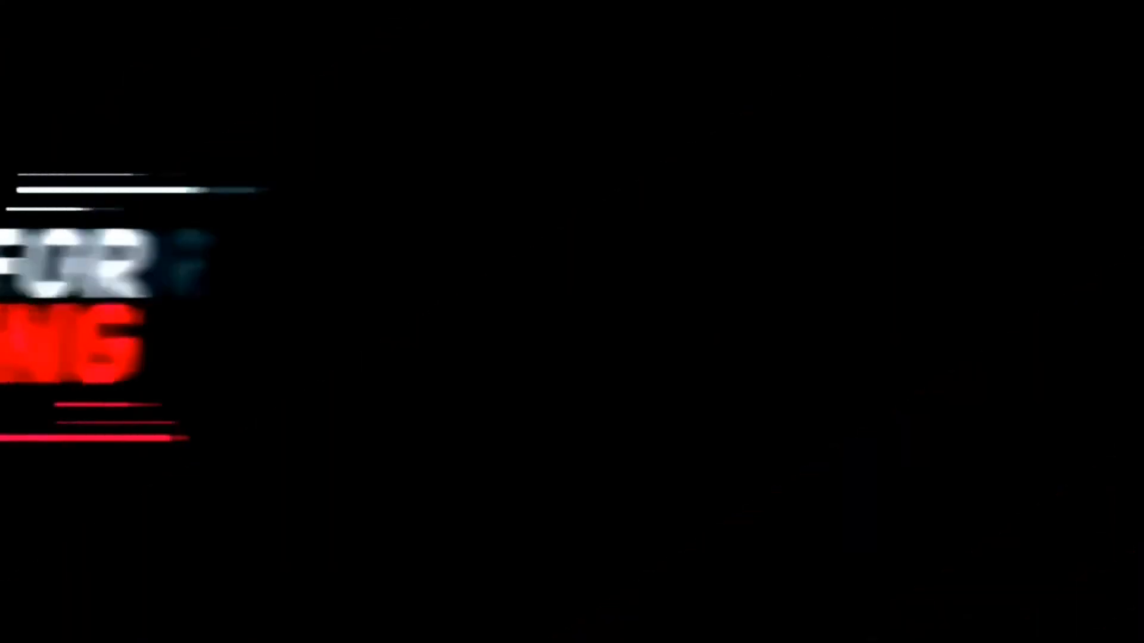